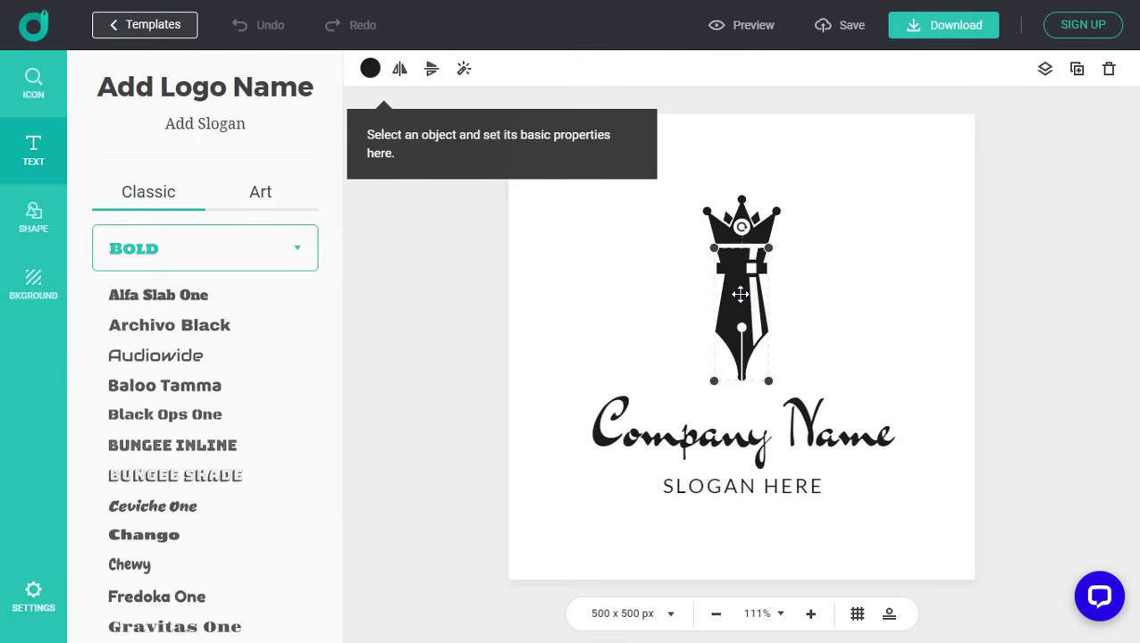
pyautogui.click(370, 69)
pyautogui.click(501, 266)
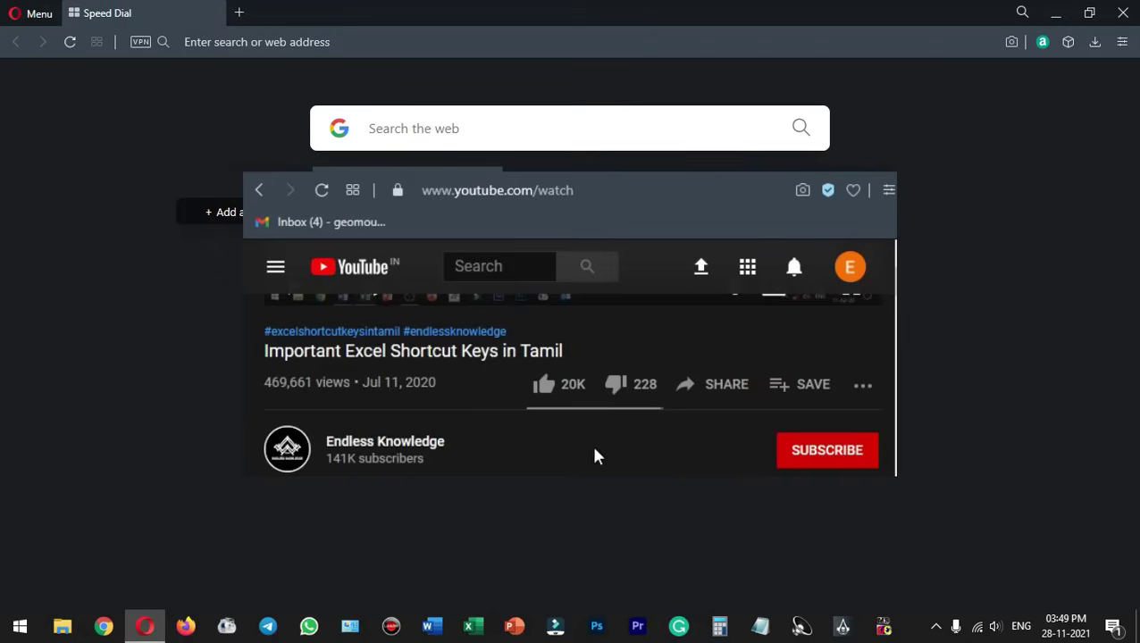
pyautogui.click(808, 461)
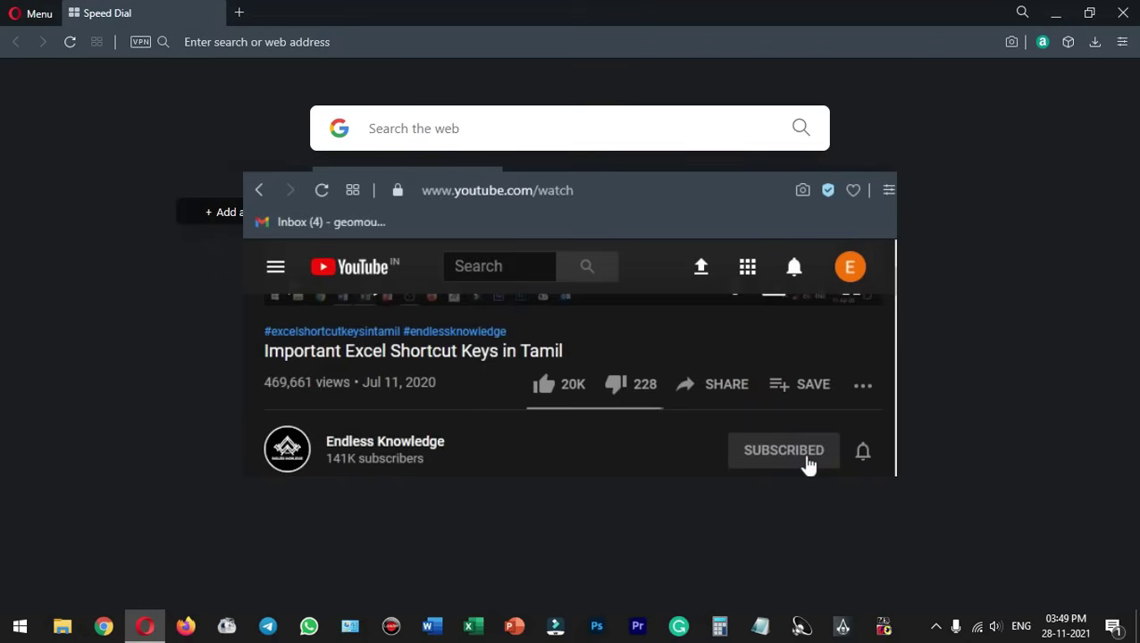
pyautogui.click(861, 454)
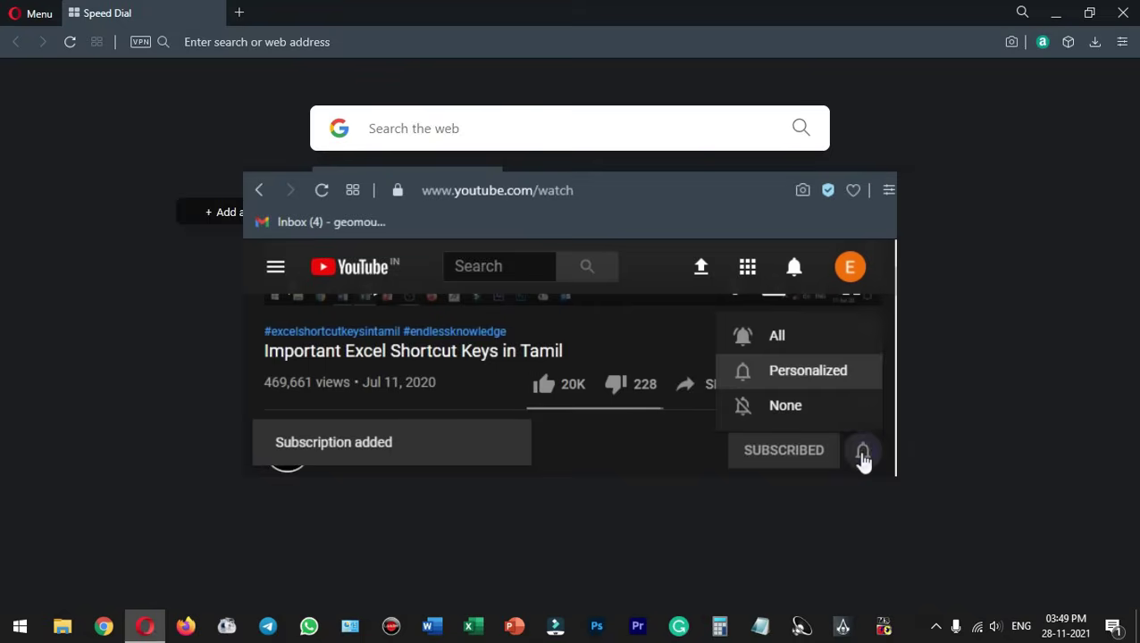
pyautogui.click(827, 340)
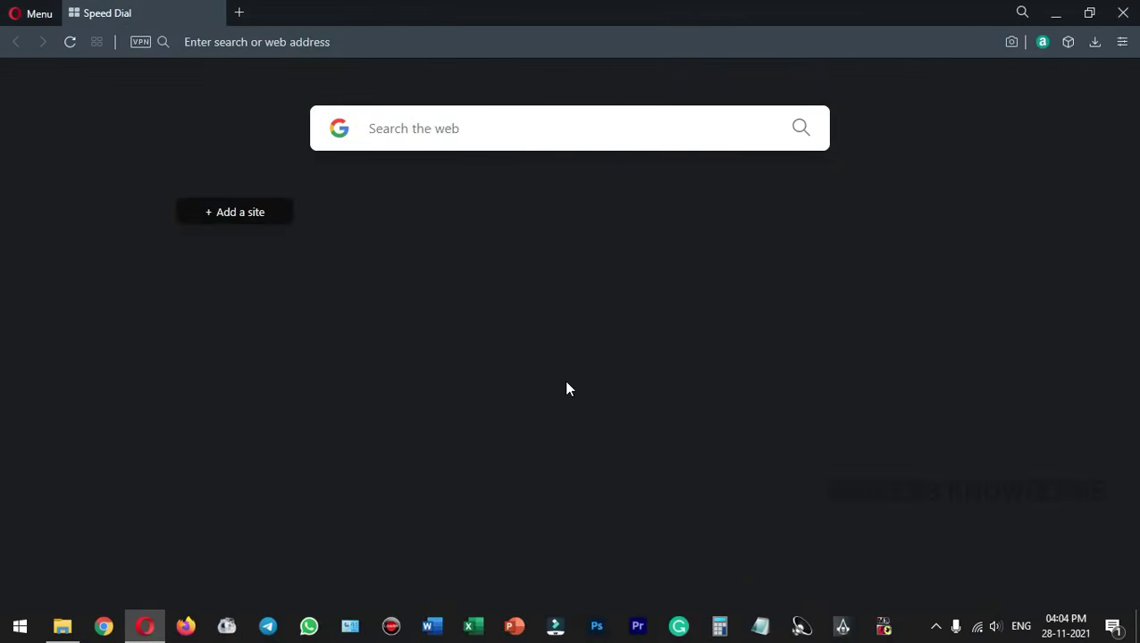
# - Search the web for designevo and open the DesignEvo free logo maker website
pyautogui.click(540, 127)
pyautogui.write('des')
pyautogui.press('Down')
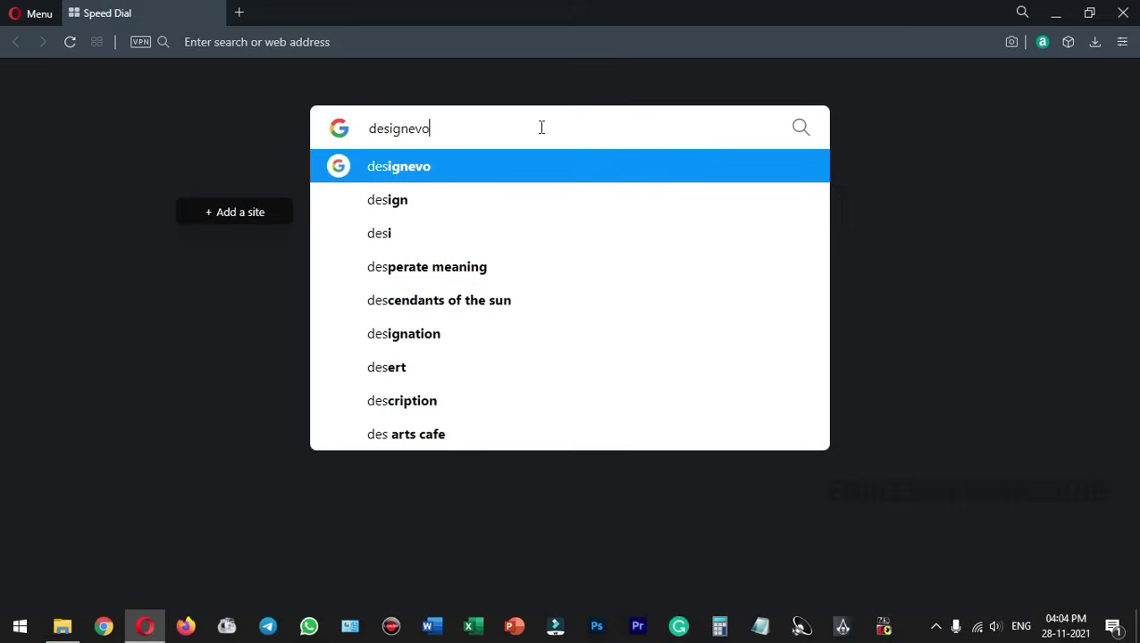
pyautogui.press('Return')
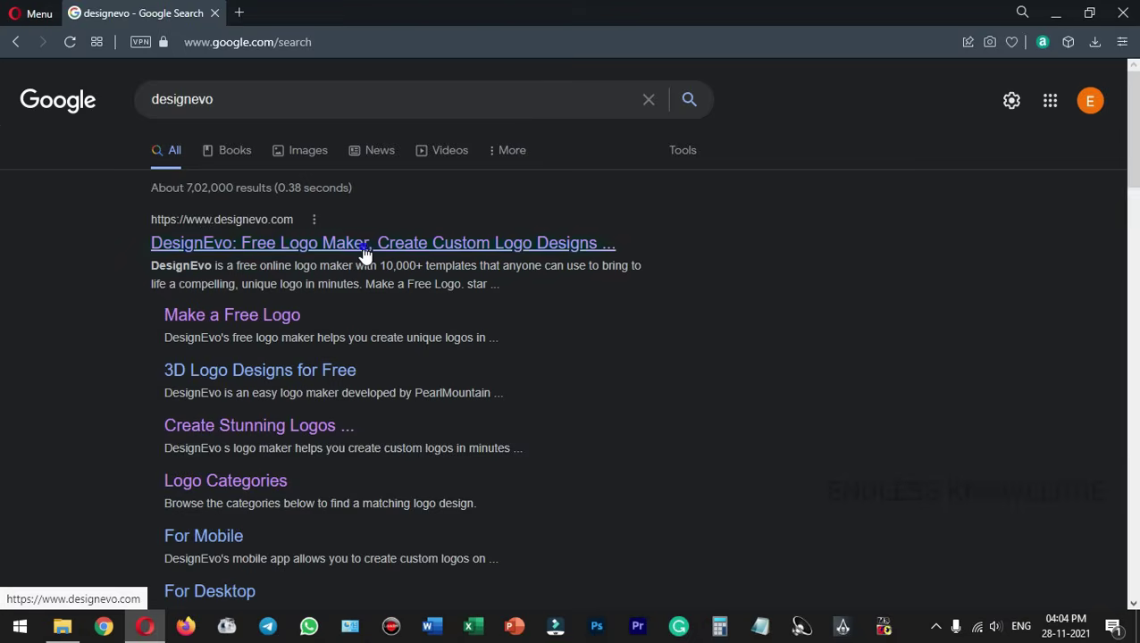
pyautogui.click(364, 250)
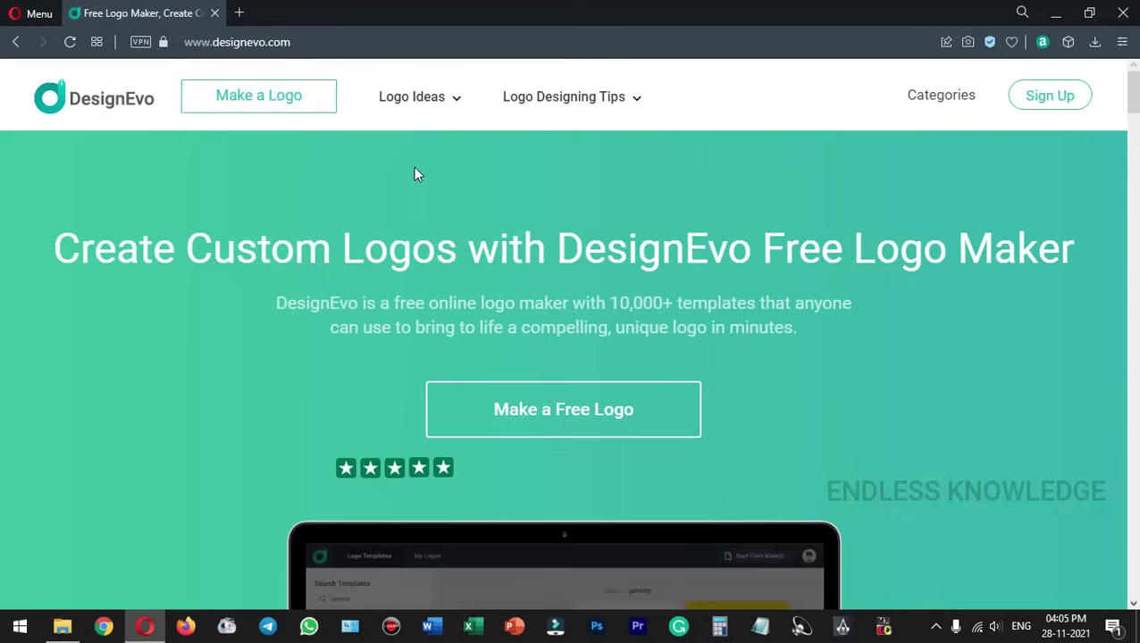
# - Browse the Youtube Logo ideas and their templates, and return to the DesignEvo home page
pyautogui.moveTo(443, 111)
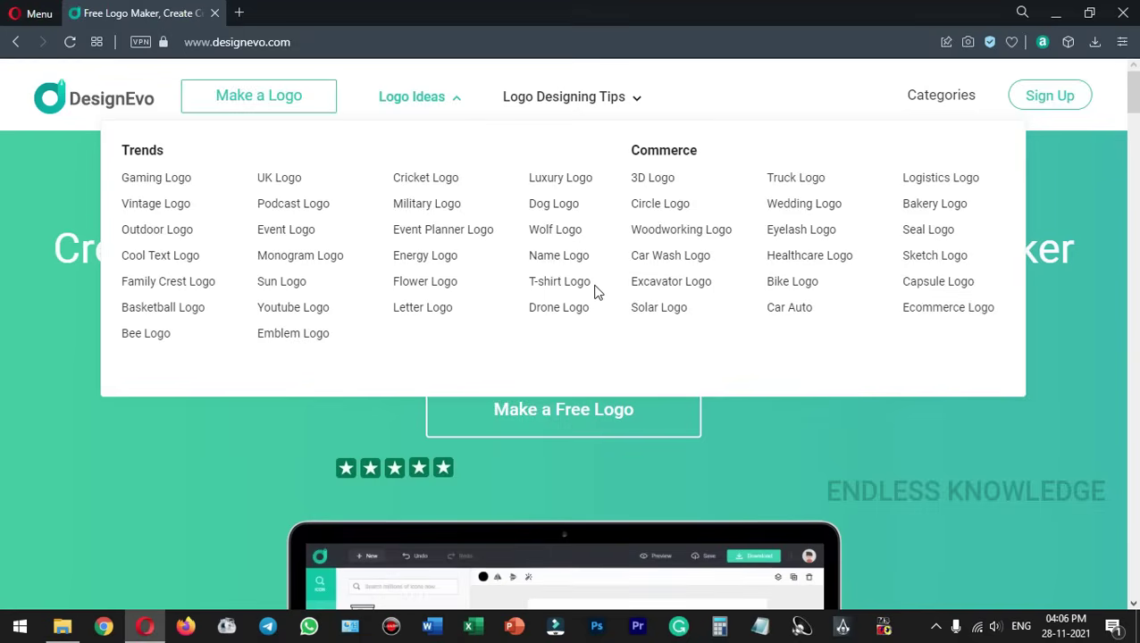
pyautogui.click(304, 312)
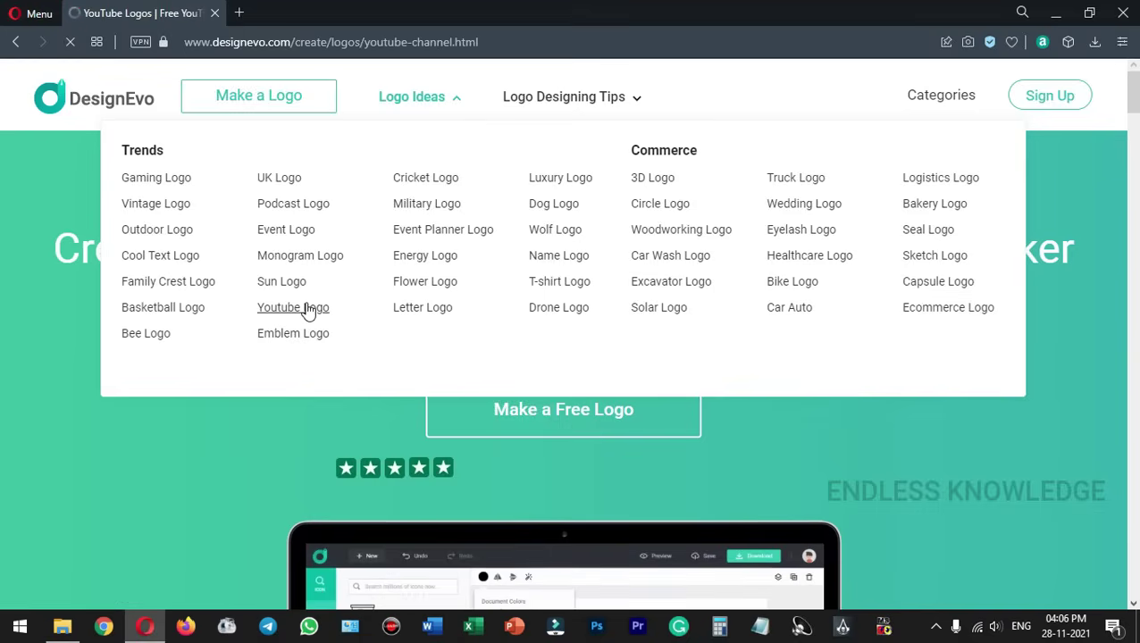
pyautogui.scroll(-6, 122, 373)
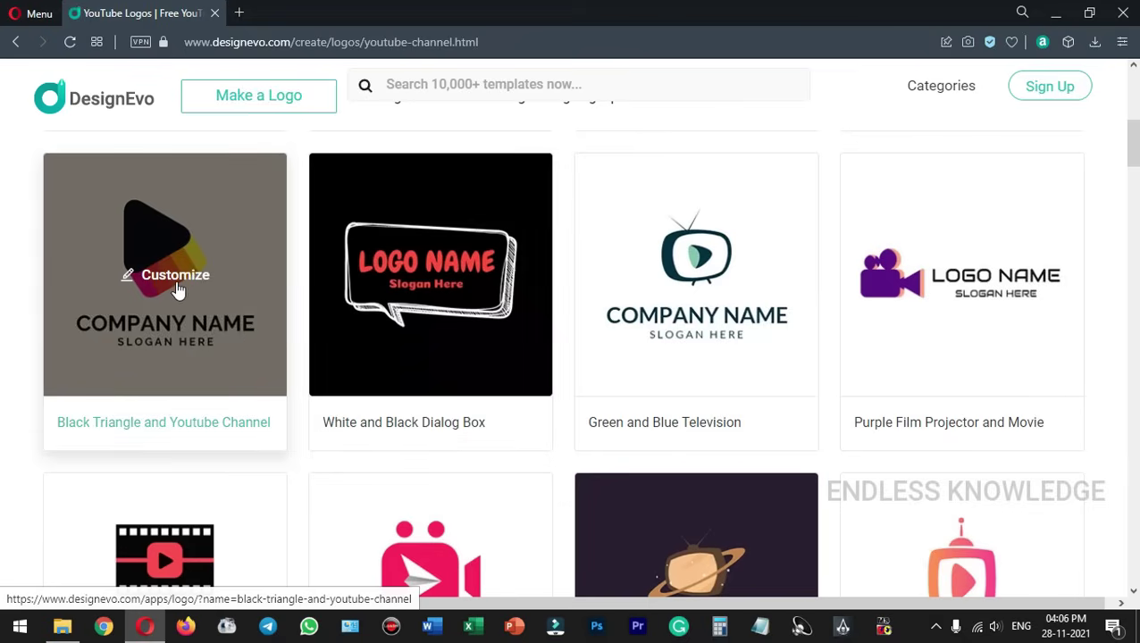
pyautogui.scroll(6, 143, 320)
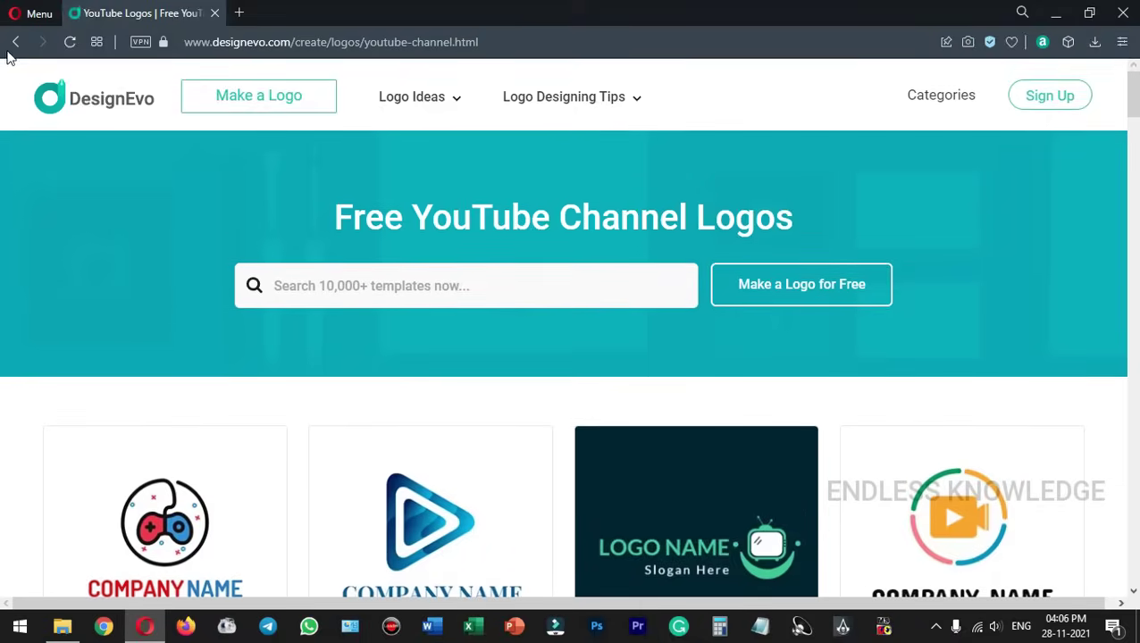
pyautogui.click(16, 42)
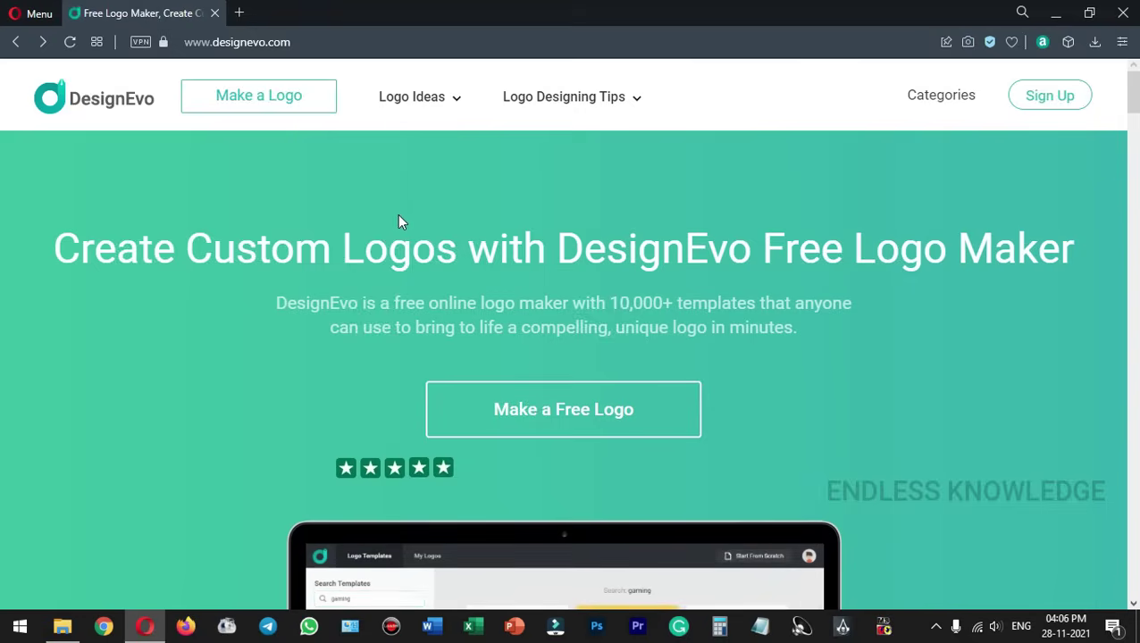
# - Open the Logo Color Combinations design tip and read through the article's colour scheme examples
pyautogui.moveTo(611, 119)
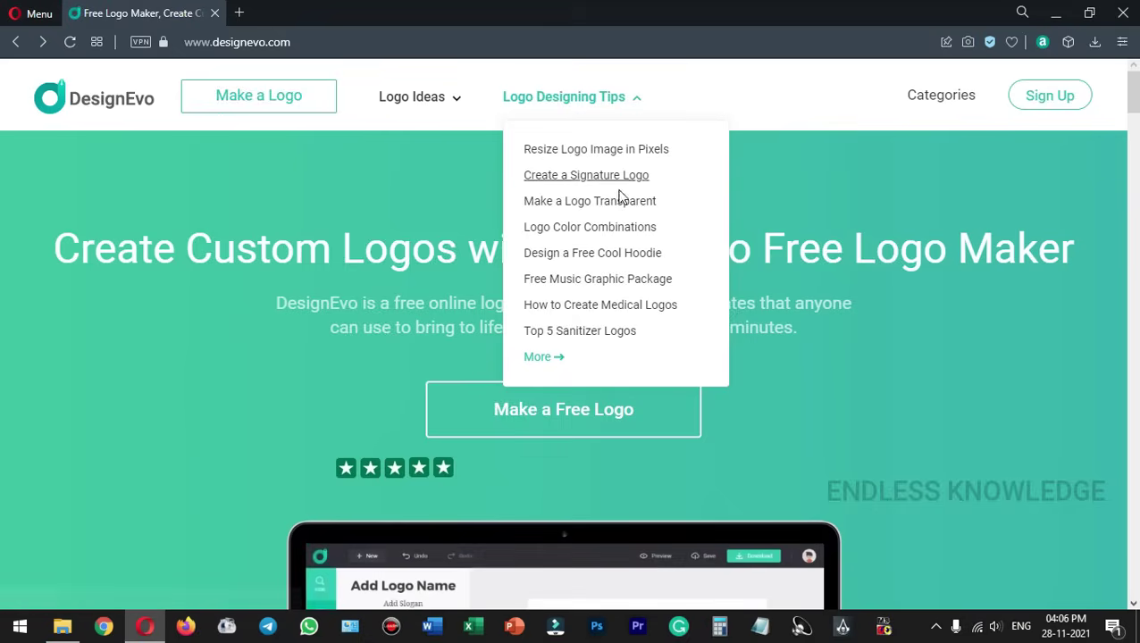
pyautogui.click(608, 228)
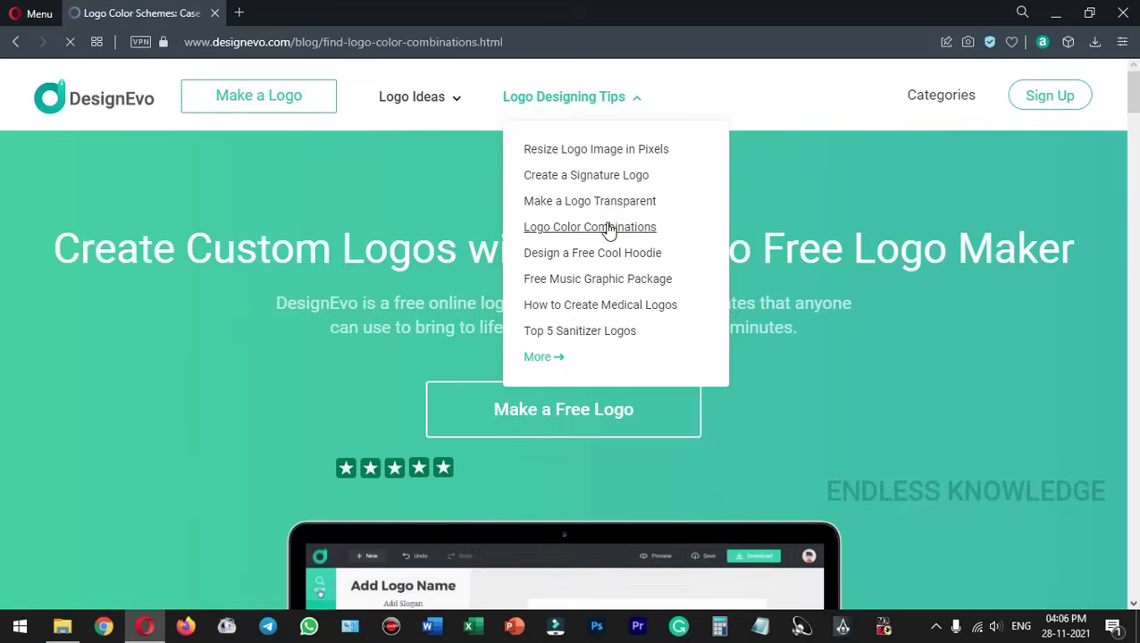
pyautogui.scroll(-15, 178, 358)
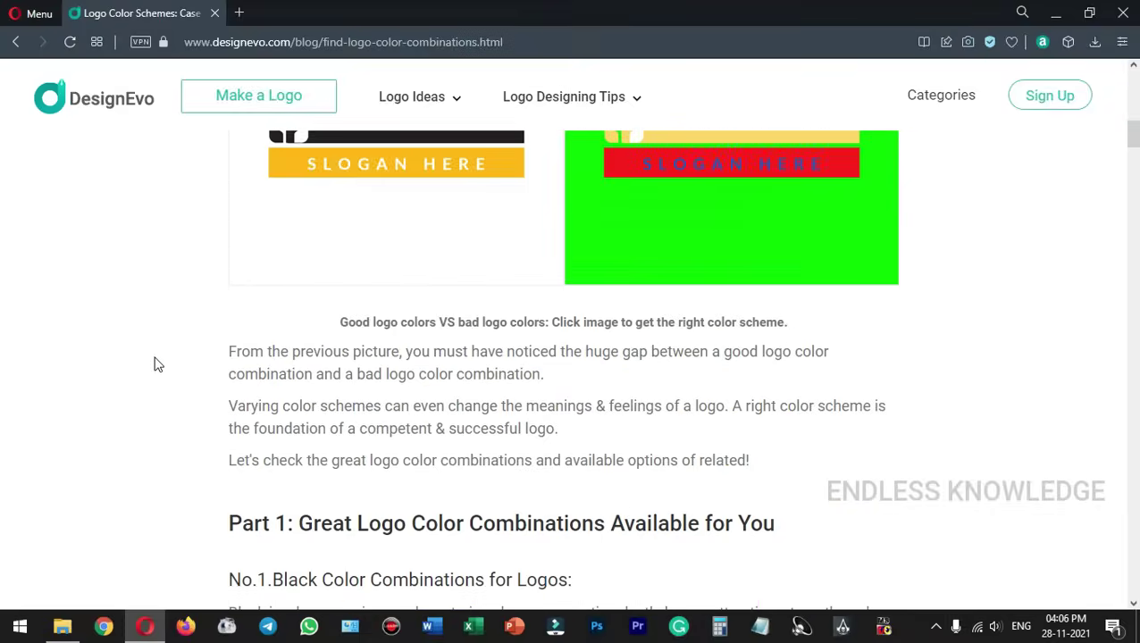
pyautogui.scroll(-5, 158, 364)
pyautogui.scroll(-7, 157, 365)
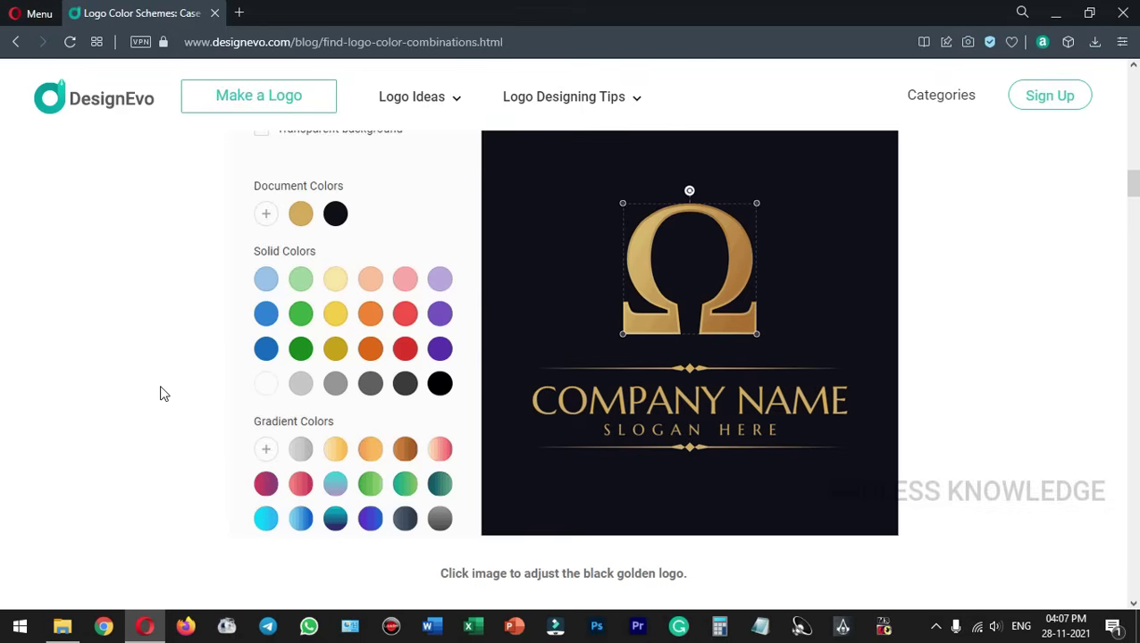
# - Start making a logo and look through the popular templates in the template library
pyautogui.click(282, 107)
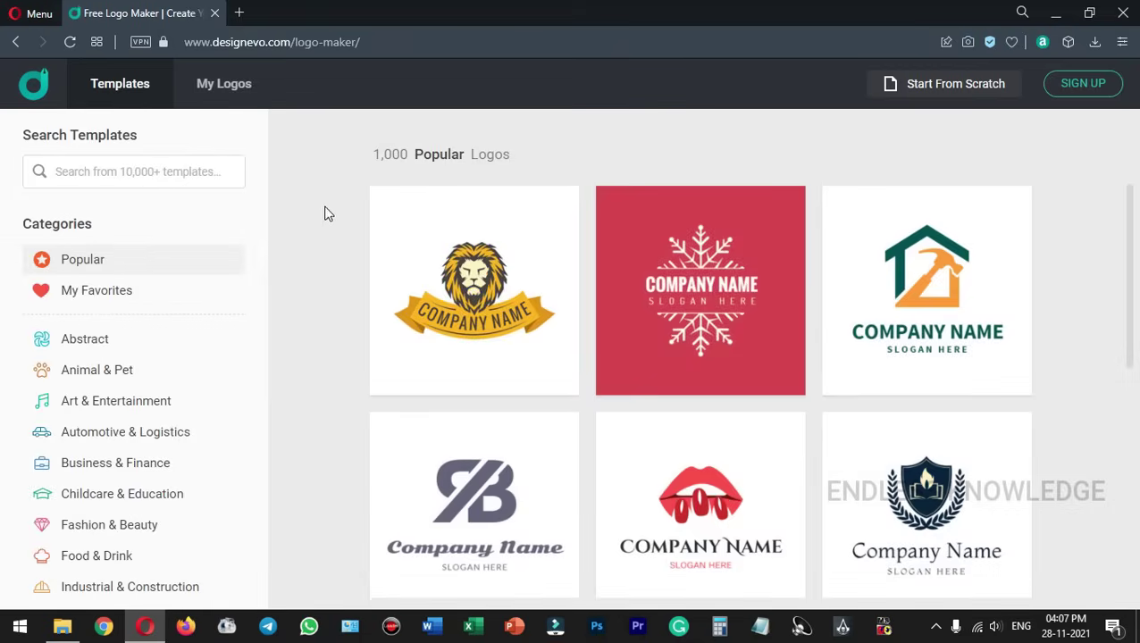
pyautogui.scroll(-5, 340, 323)
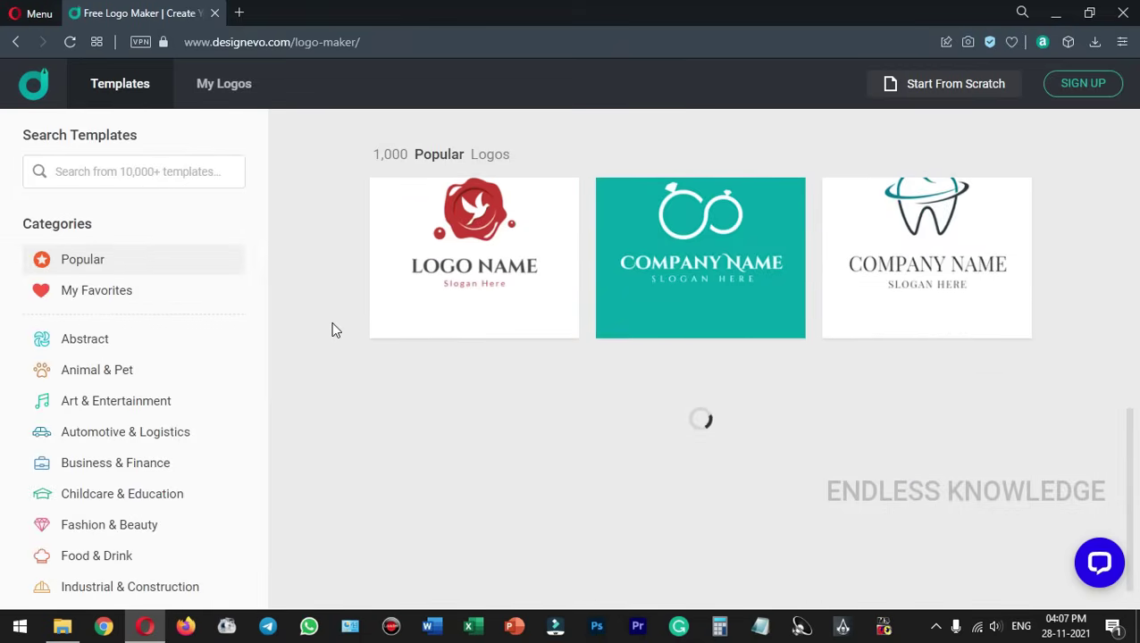
pyautogui.scroll(5, 331, 329)
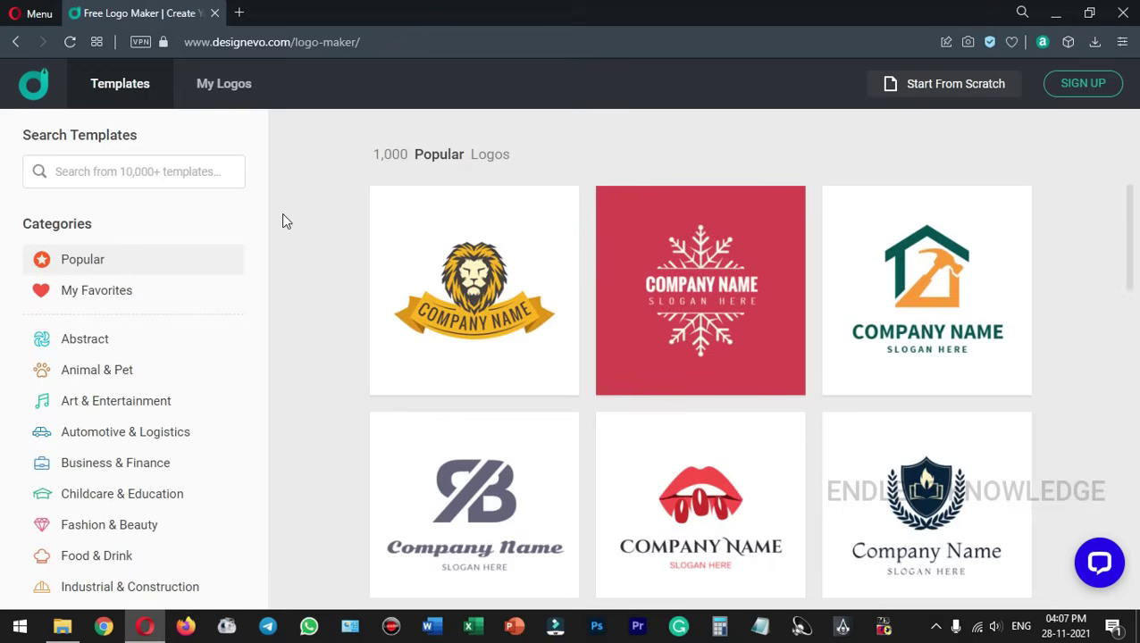
# - Browse the Letter, Lifestyle, and Fashion & Beauty categories of logo templates
pyautogui.scroll(-3, 134, 346)
pyautogui.scroll(-1, 126, 353)
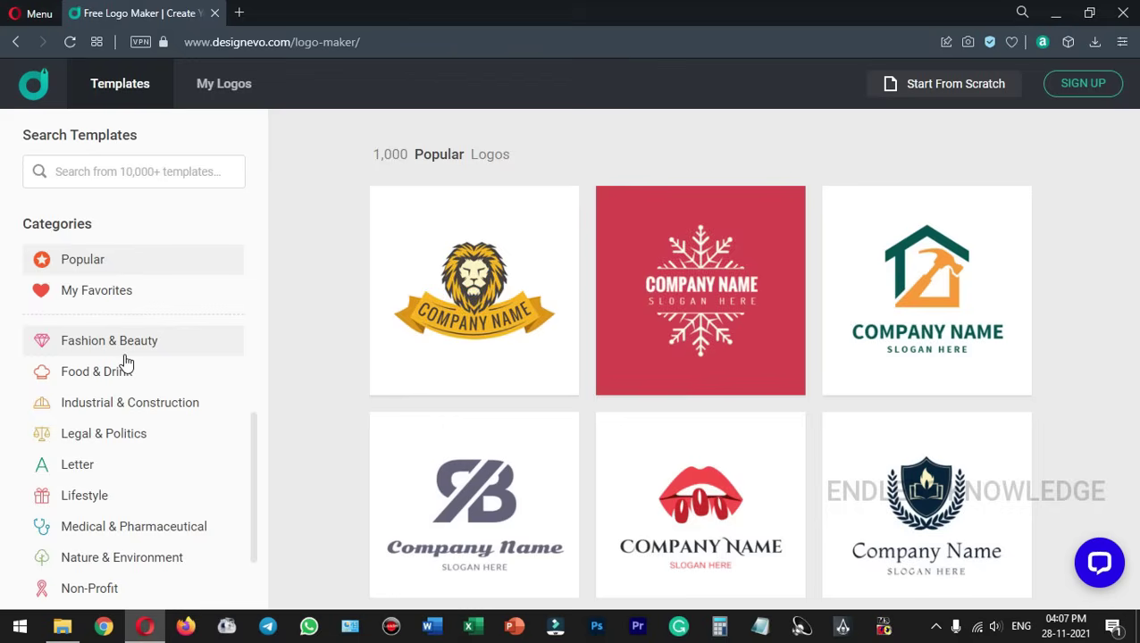
pyautogui.click(77, 465)
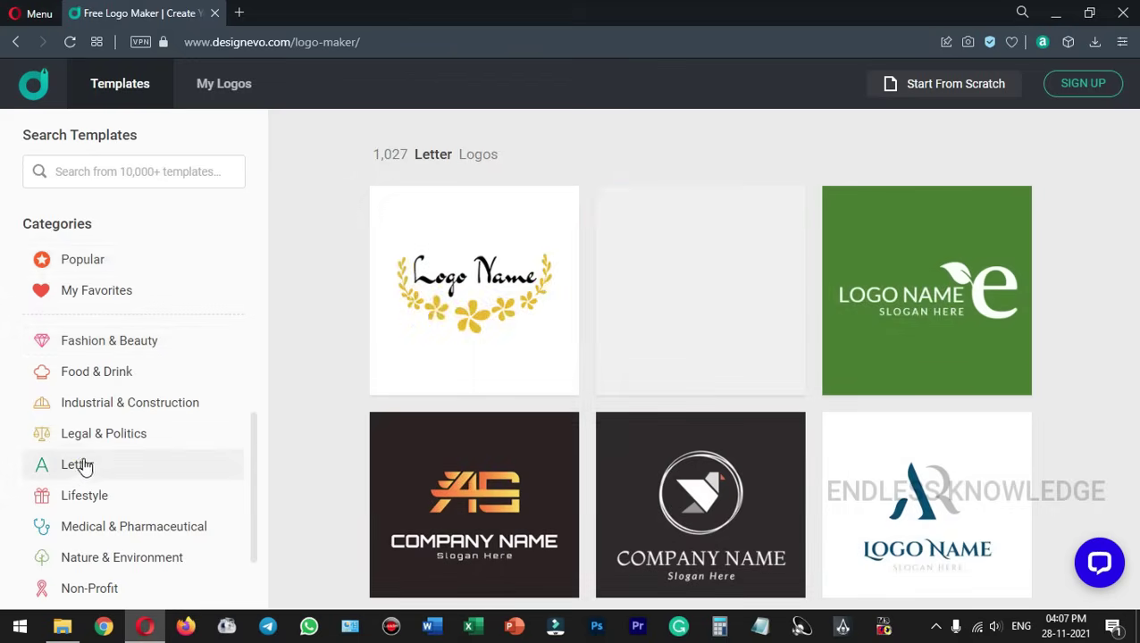
pyautogui.scroll(-5, 297, 321)
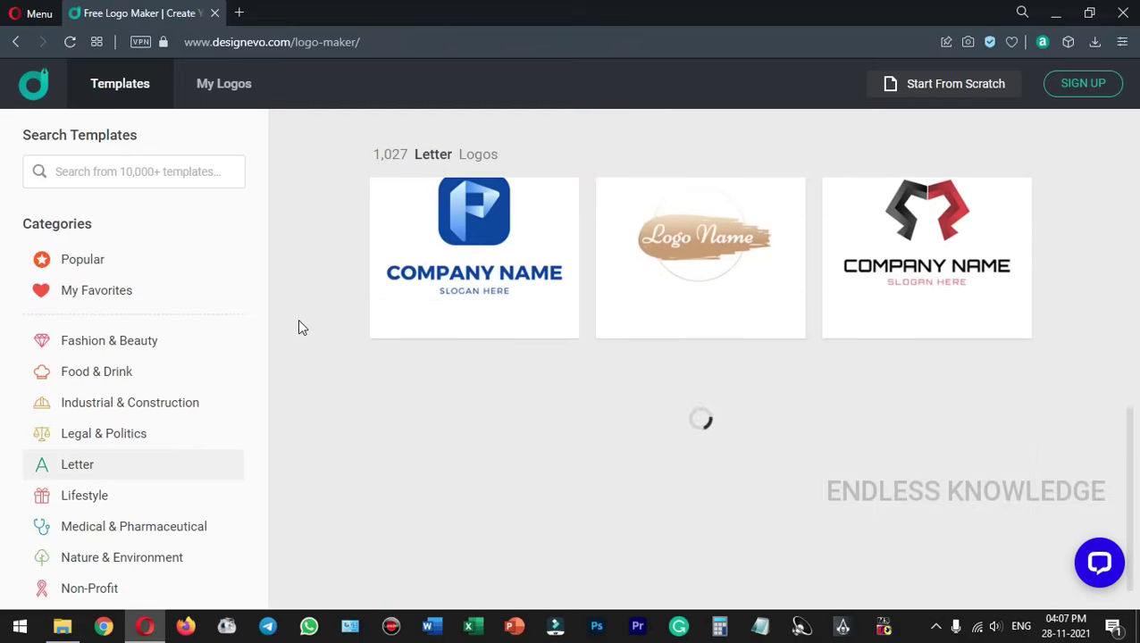
pyautogui.scroll(4, 298, 322)
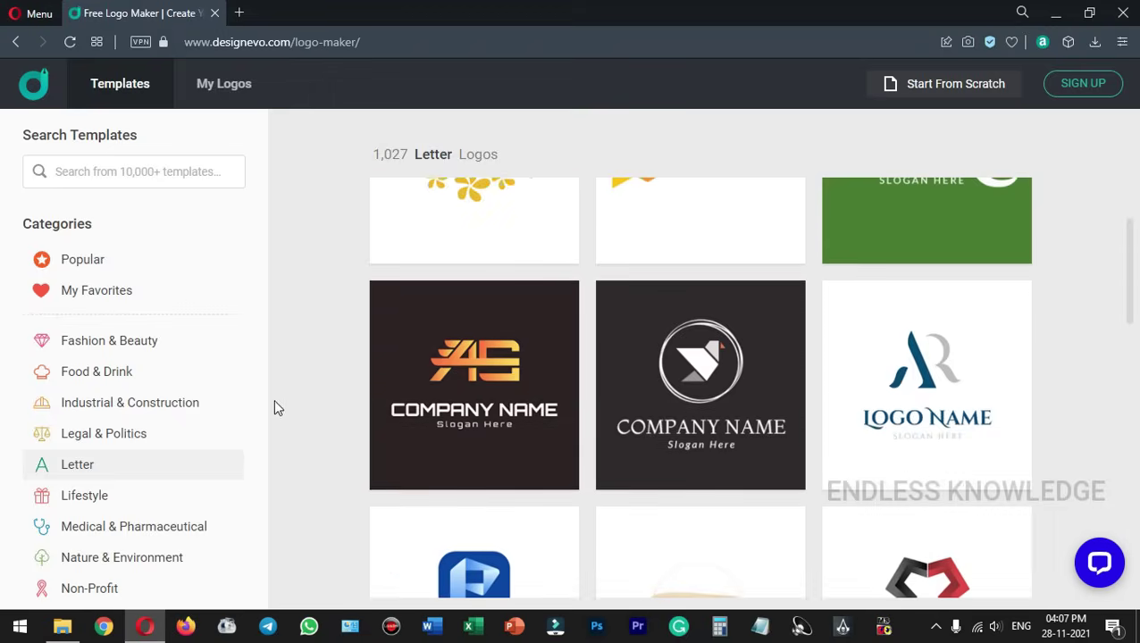
pyautogui.click(95, 592)
pyautogui.click(88, 499)
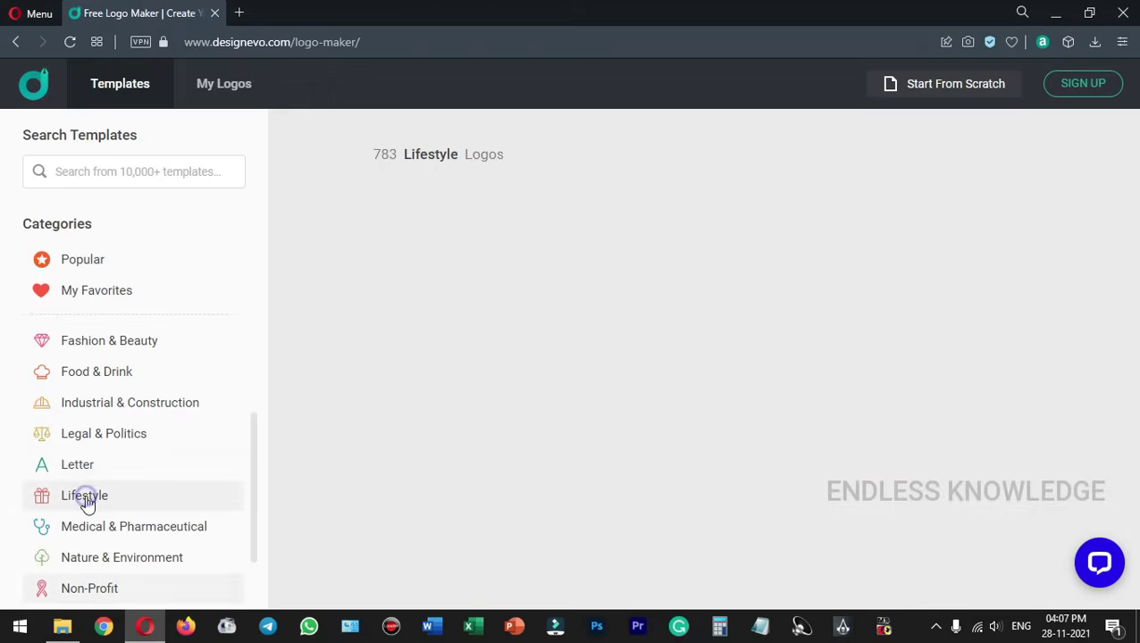
pyautogui.click(126, 349)
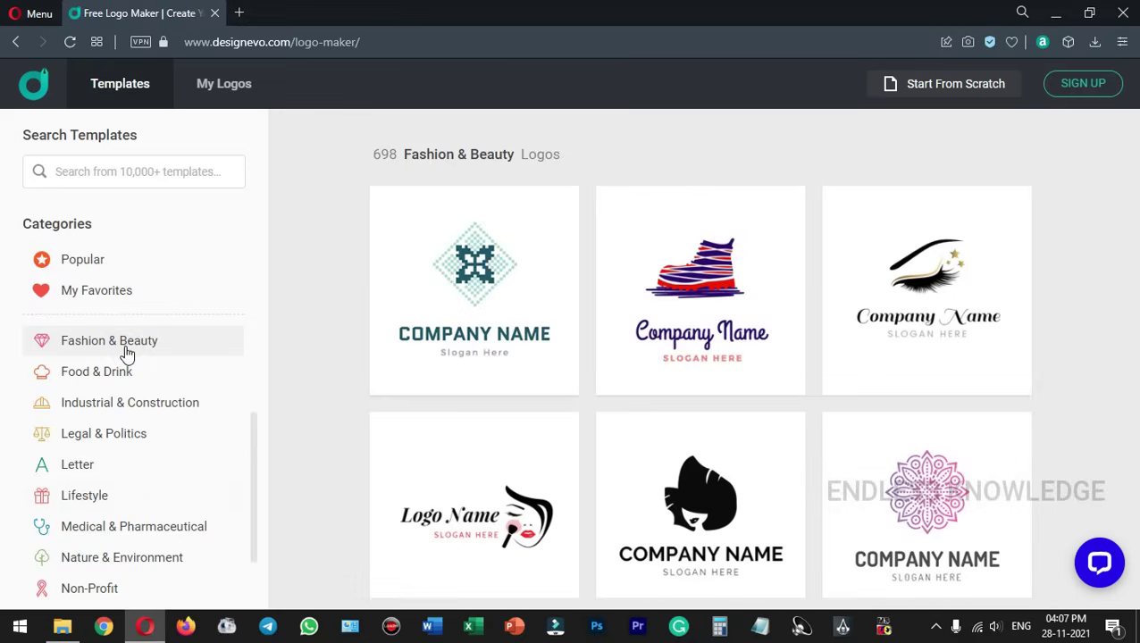
# - Search the templates for games and open the red hooded assassin logo with crossed swords for customizing
pyautogui.click(106, 173)
pyautogui.write('gam')
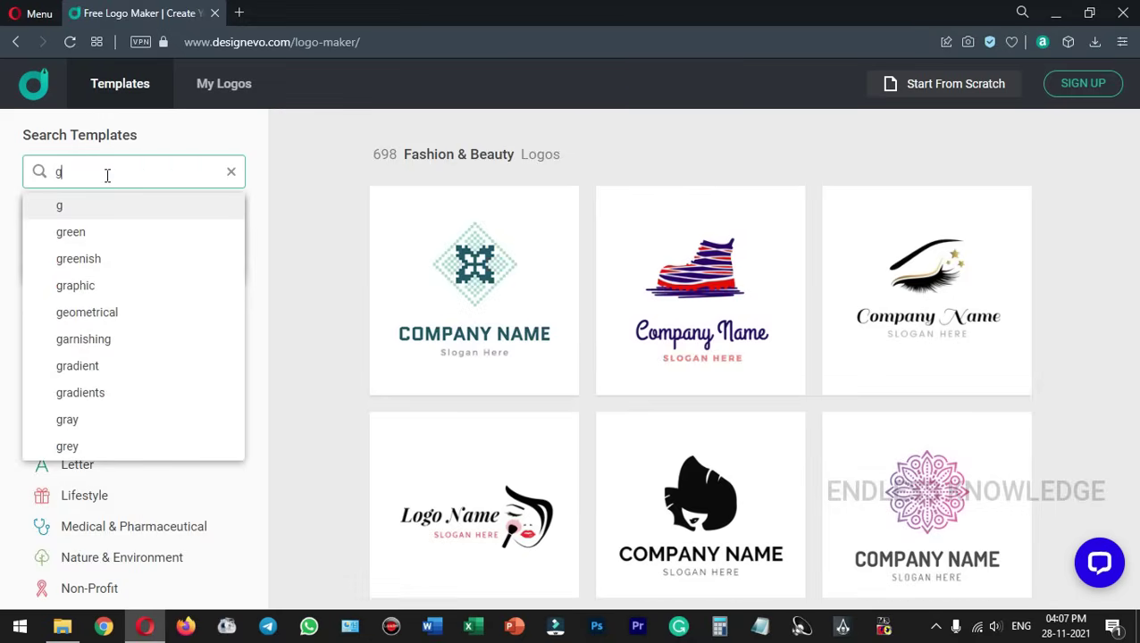
pyautogui.write('es')
pyautogui.press('Return')
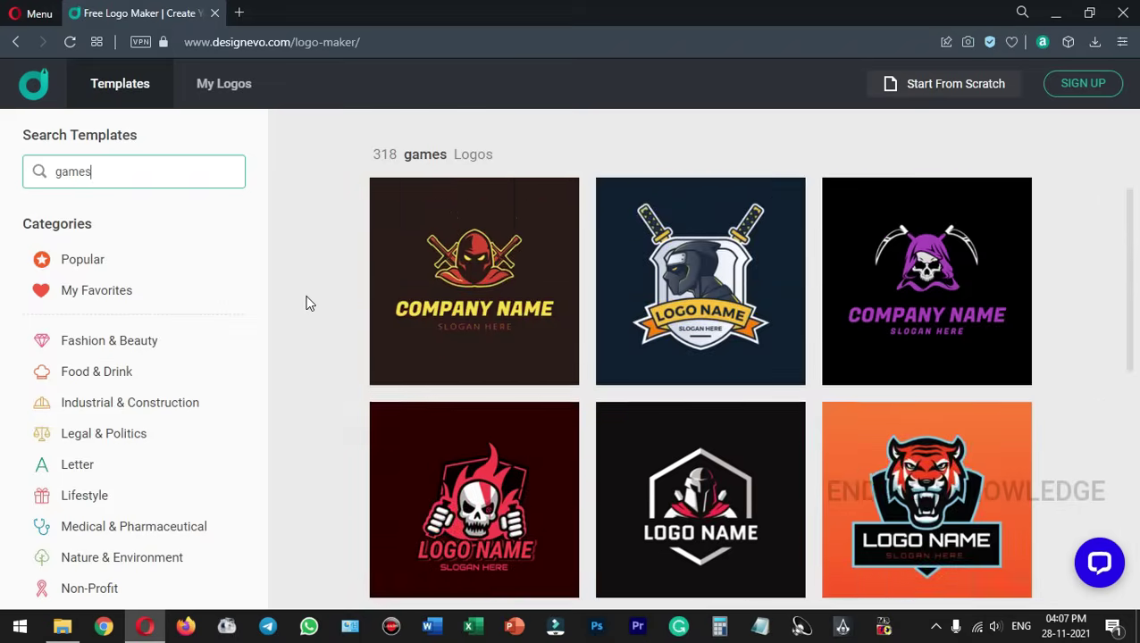
pyautogui.moveTo(932, 304)
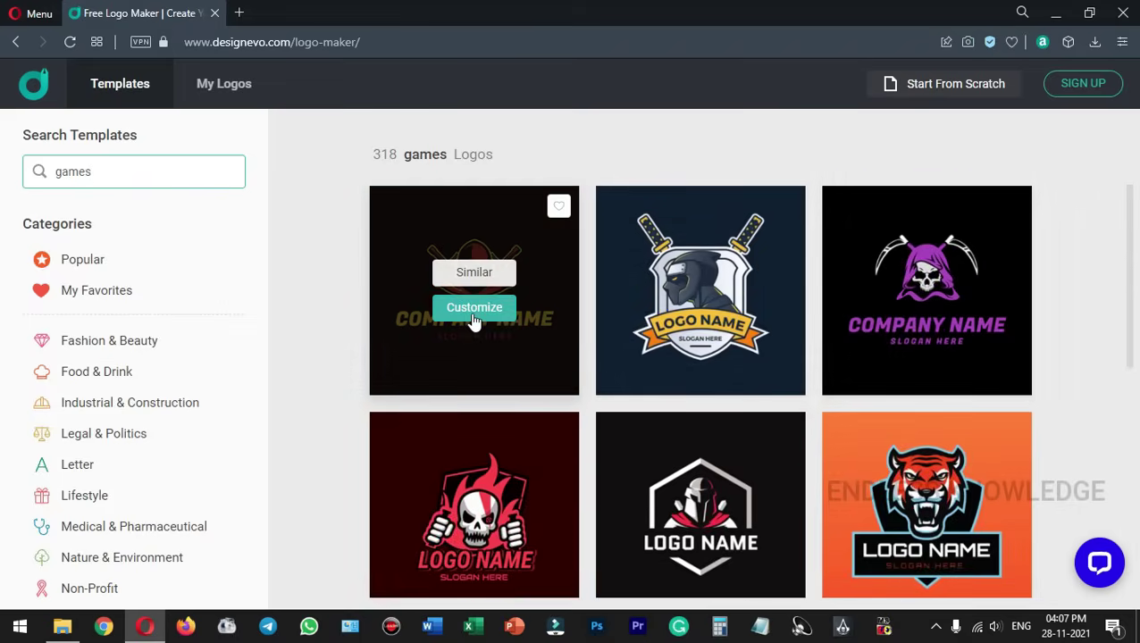
pyautogui.click(474, 311)
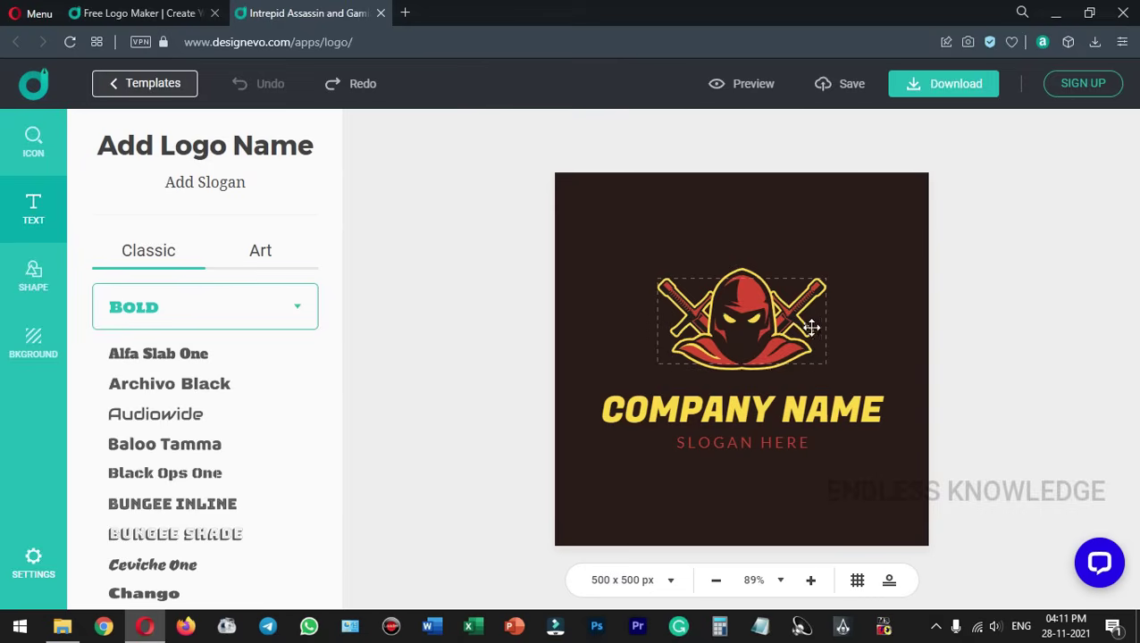
# - Recolour the yellow parts of the hooded assassin icon to medium purple from the solid colours
pyautogui.click(738, 312)
pyautogui.click(370, 126)
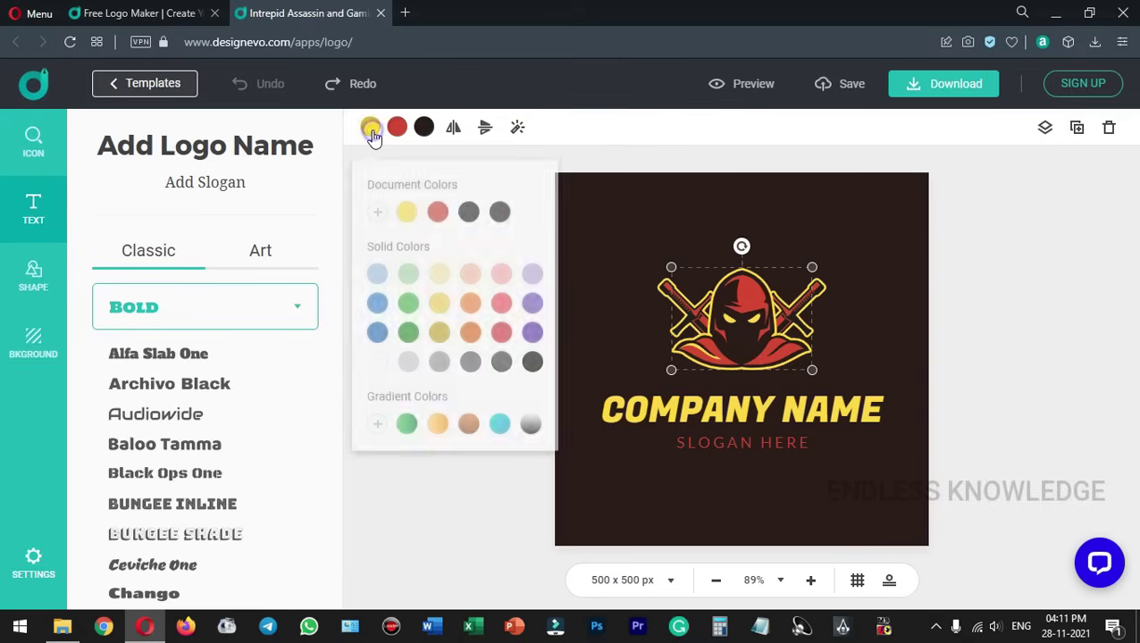
pyautogui.click(438, 204)
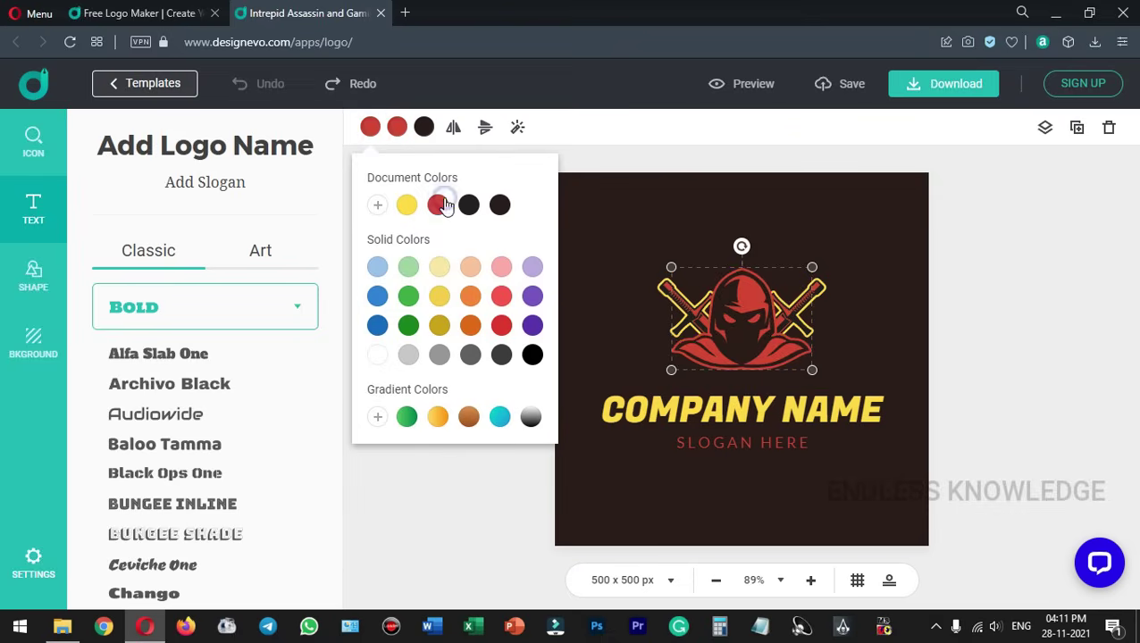
pyautogui.click(534, 297)
pyautogui.click(493, 462)
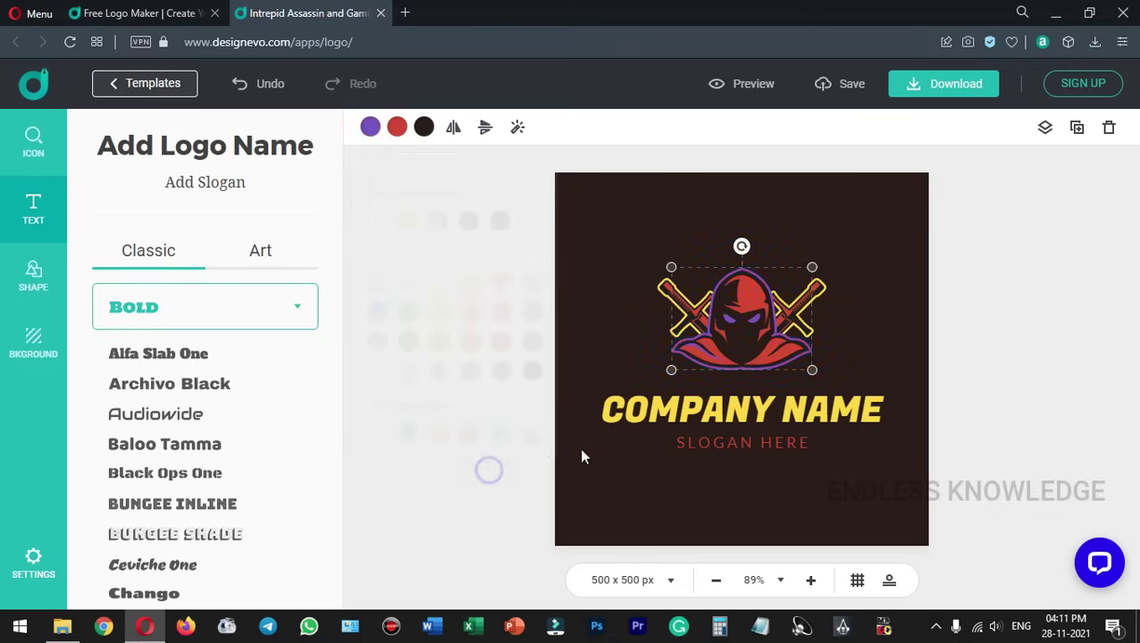
# - Change the font of the COMPANY NAME text to Dosis
pyautogui.click(712, 458)
pyautogui.click(709, 443)
pyautogui.click(708, 413)
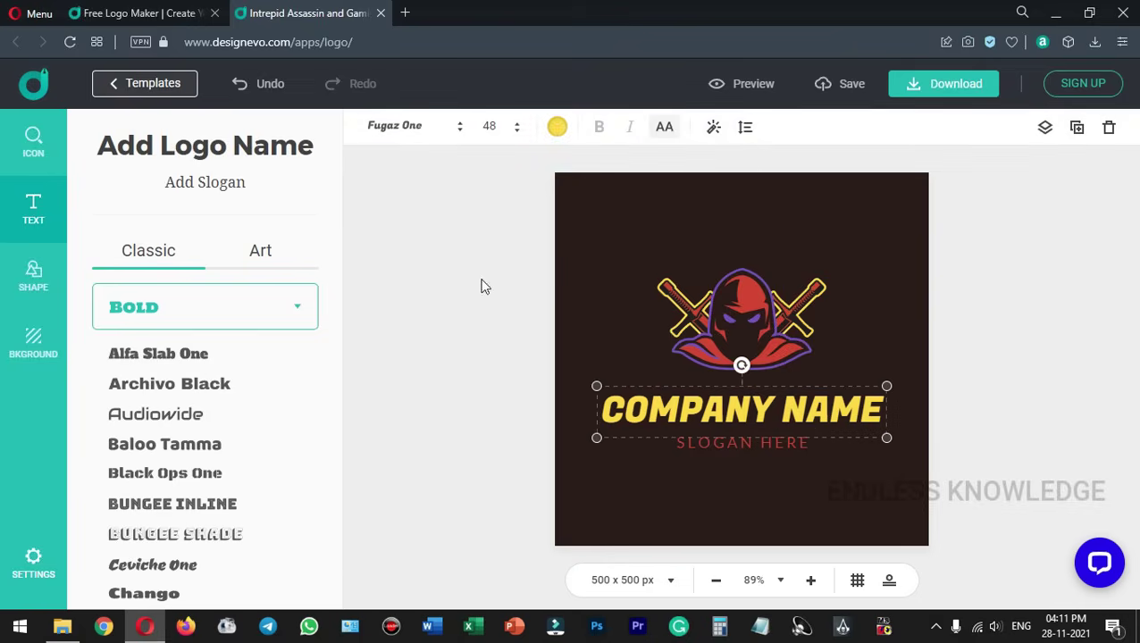
pyautogui.click(402, 125)
pyautogui.scroll(-2, 430, 380)
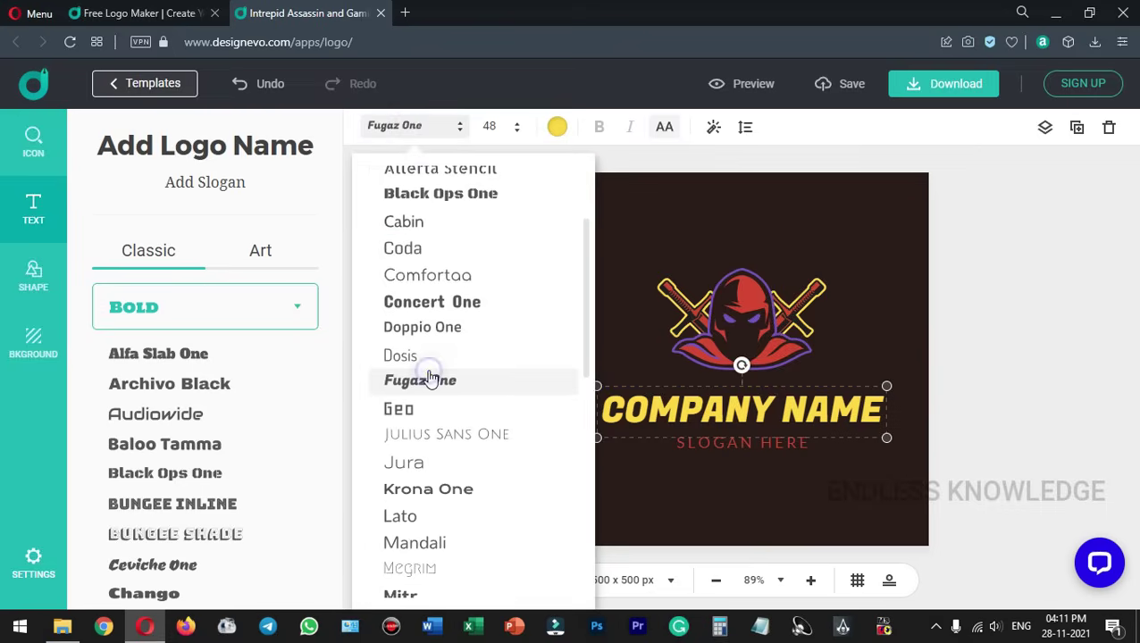
pyautogui.click(420, 355)
pyautogui.click(962, 285)
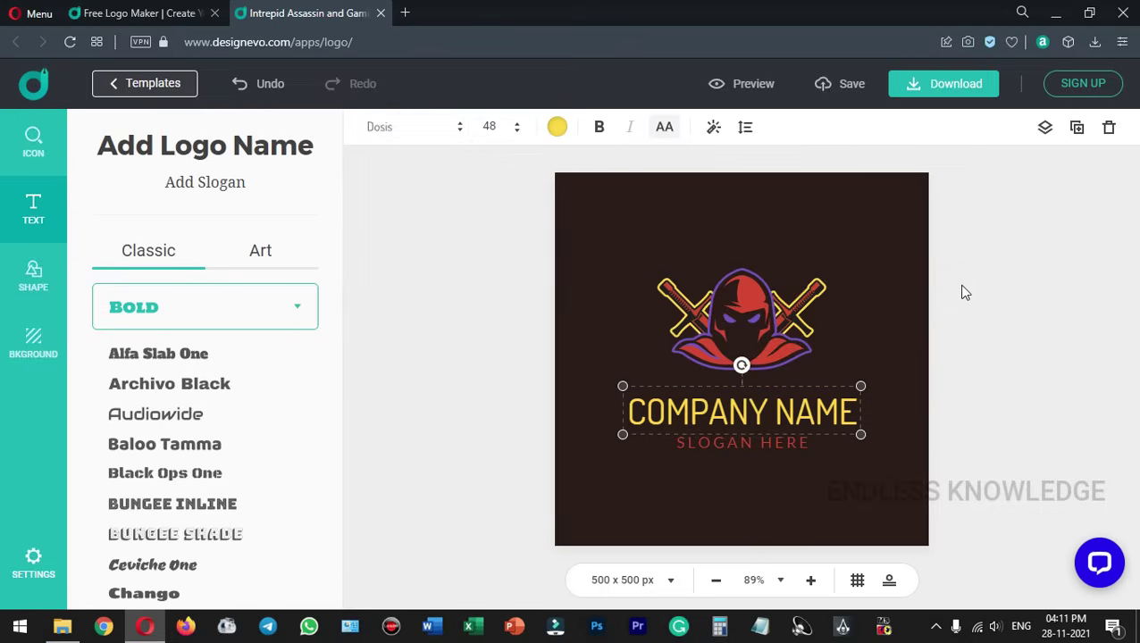
# - Discard the current assassin design and start a new blank logo from scratch in full screen
pyautogui.click(153, 84)
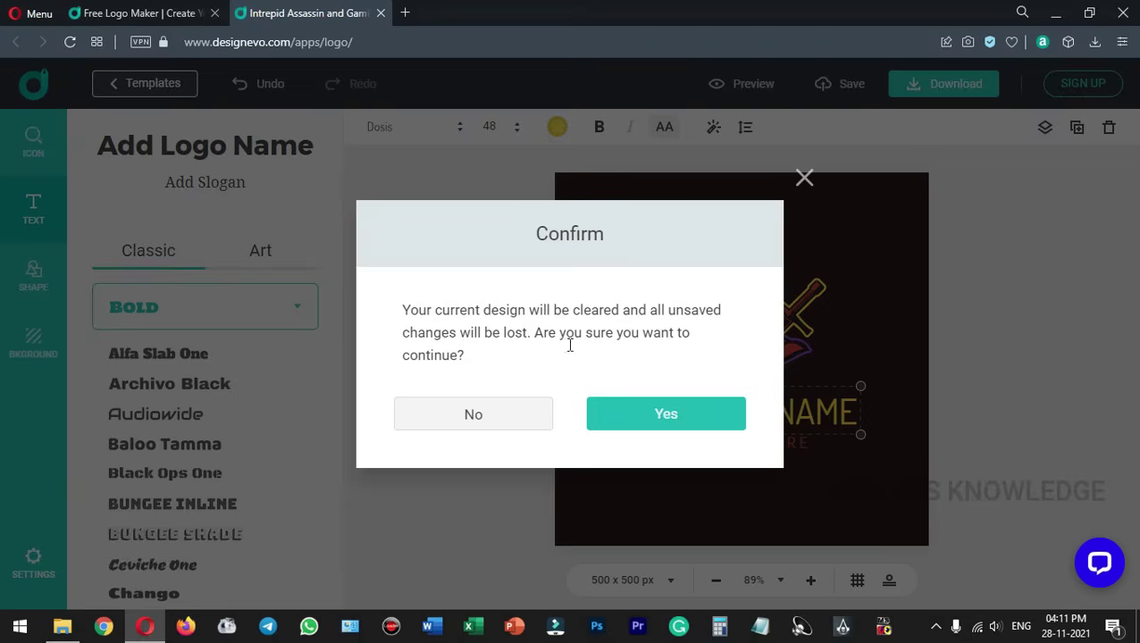
pyautogui.click(623, 406)
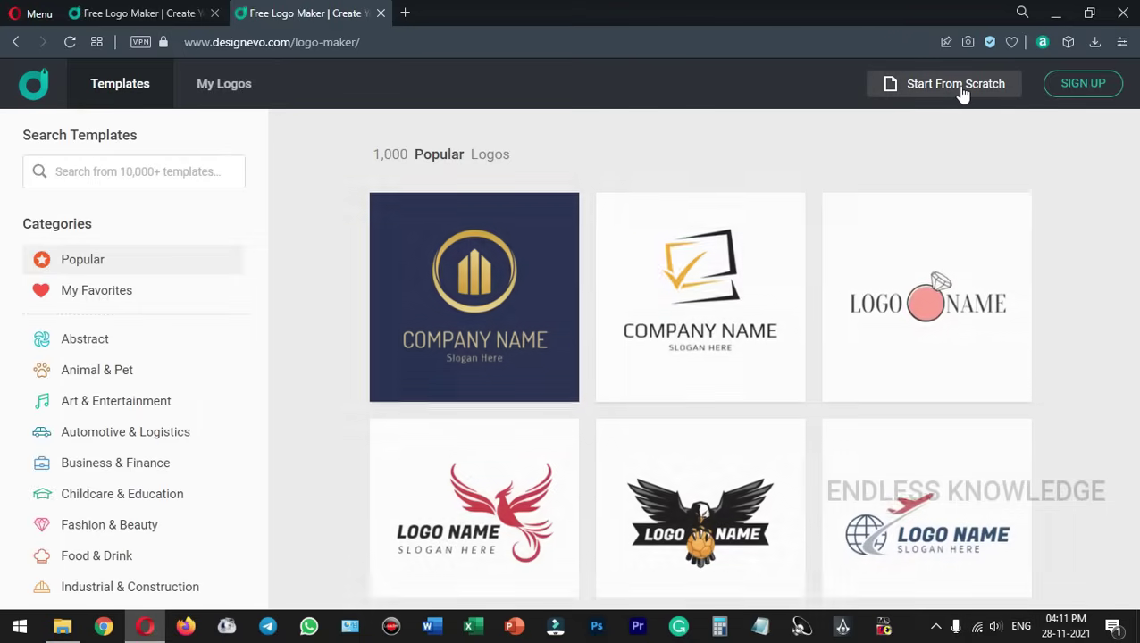
pyautogui.click(962, 86)
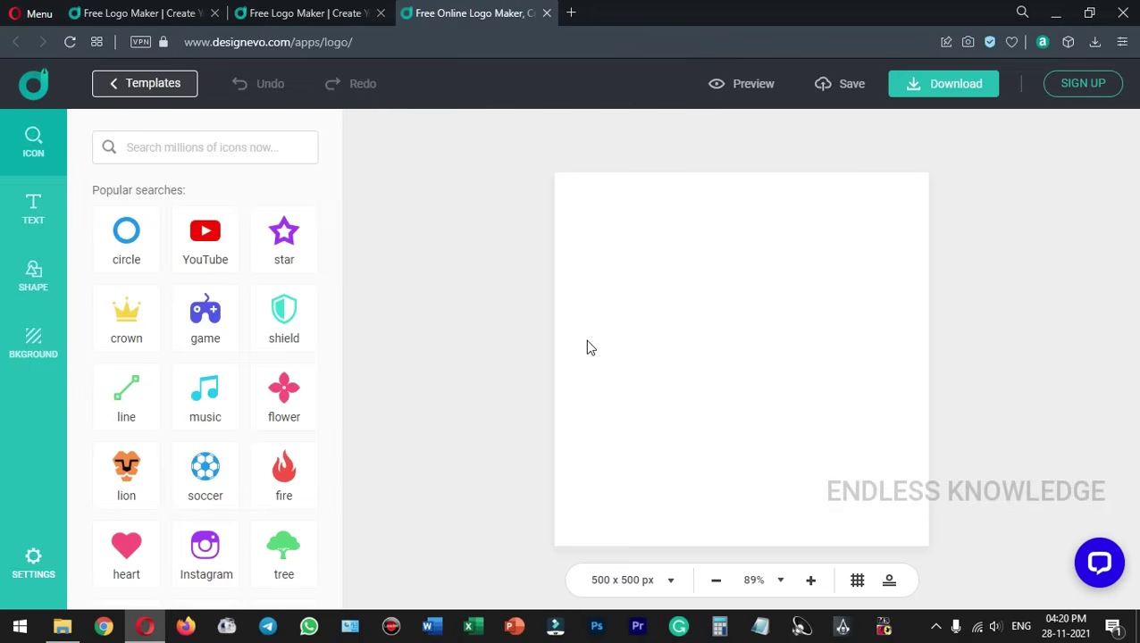
pyautogui.press('F11')
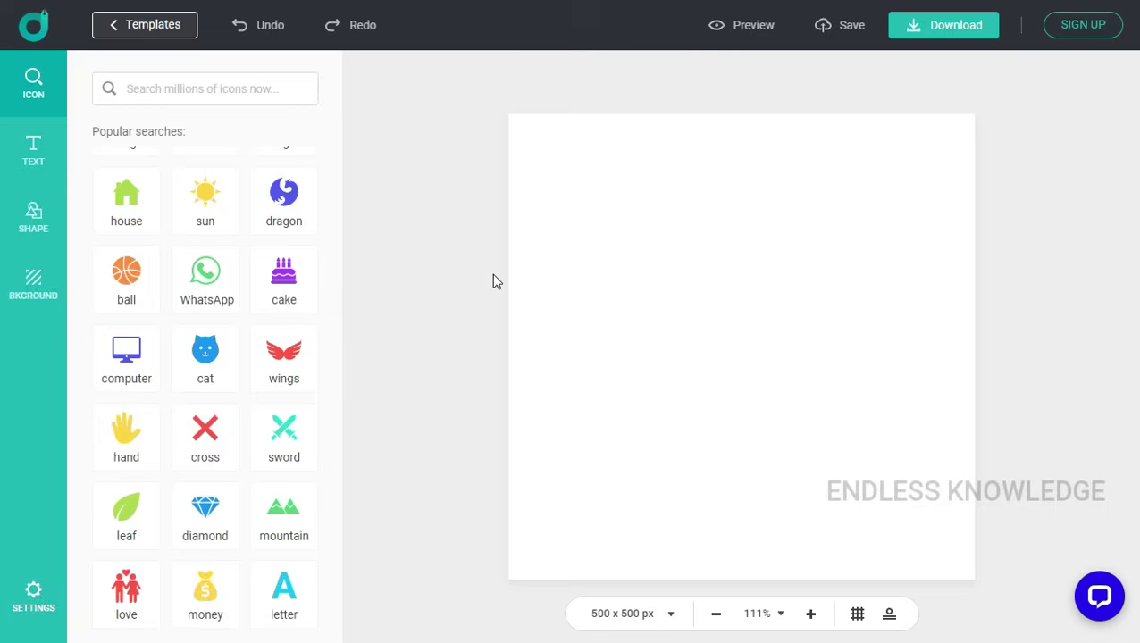
# - Look through the text fonts and the Badge and Line categories of the shape library
pyautogui.click(32, 150)
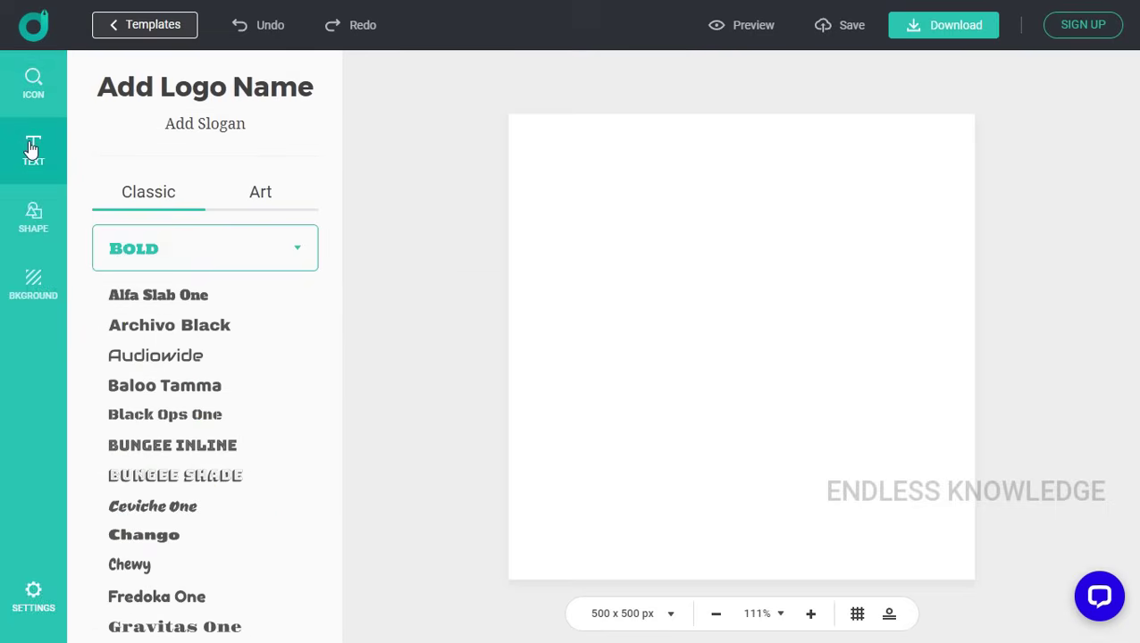
pyautogui.click(38, 233)
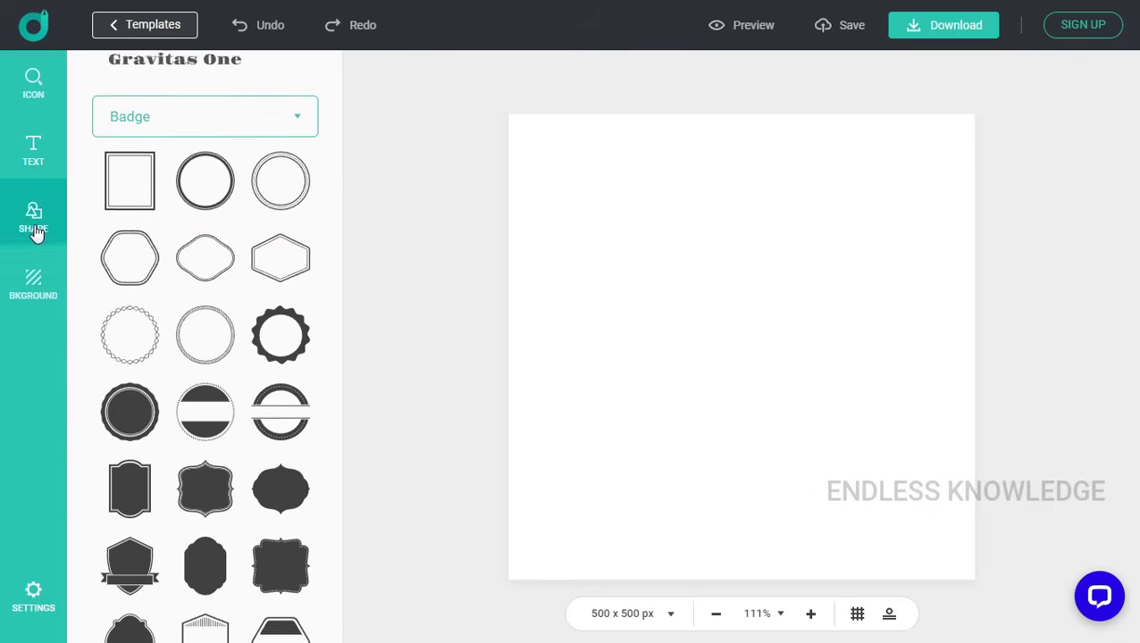
pyautogui.scroll(-3, 167, 282)
pyautogui.scroll(3, 166, 285)
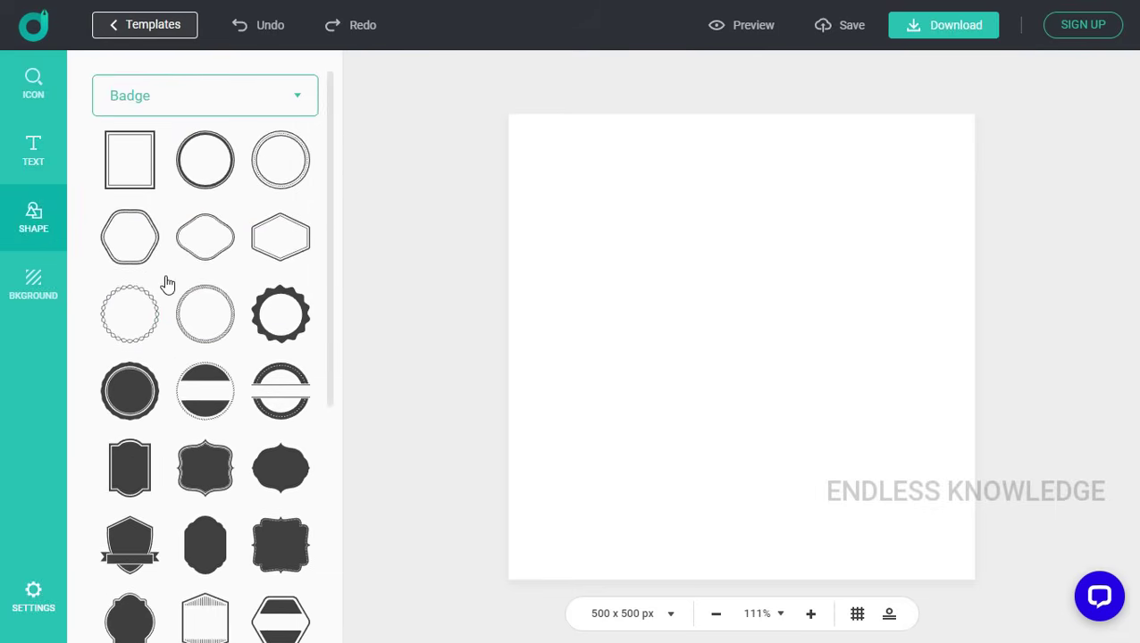
pyautogui.click(279, 103)
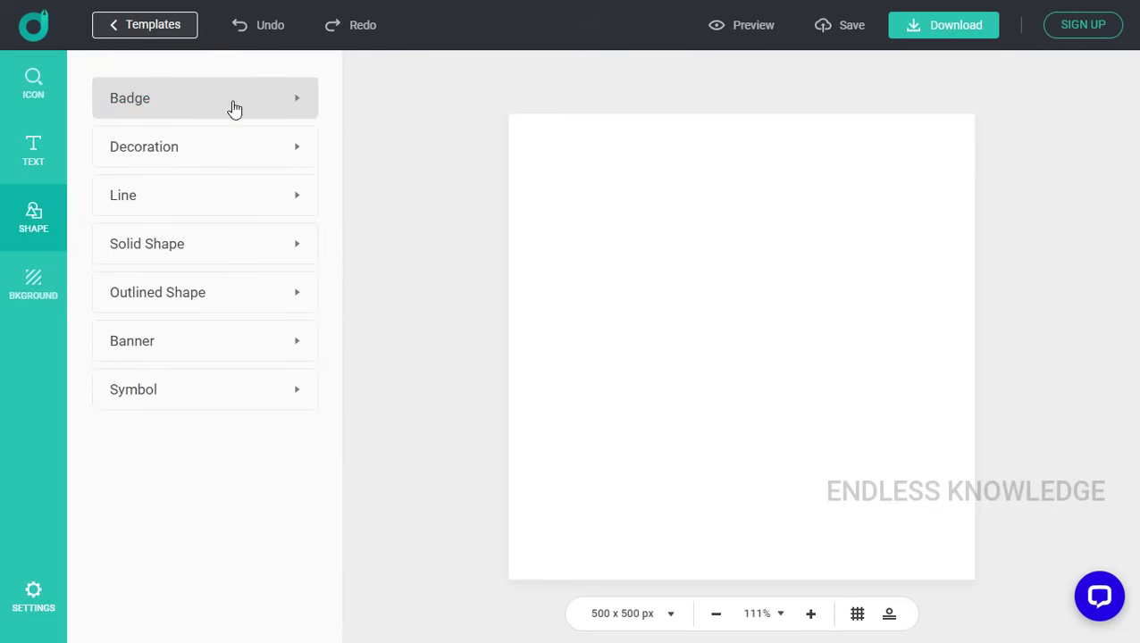
pyautogui.click(201, 207)
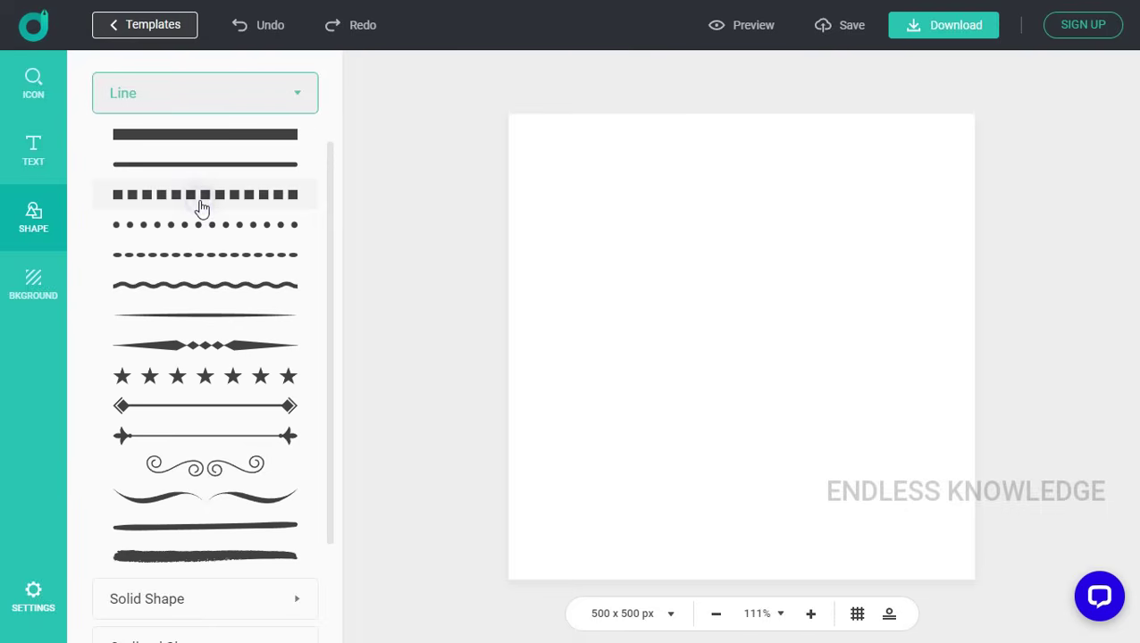
pyautogui.click(226, 104)
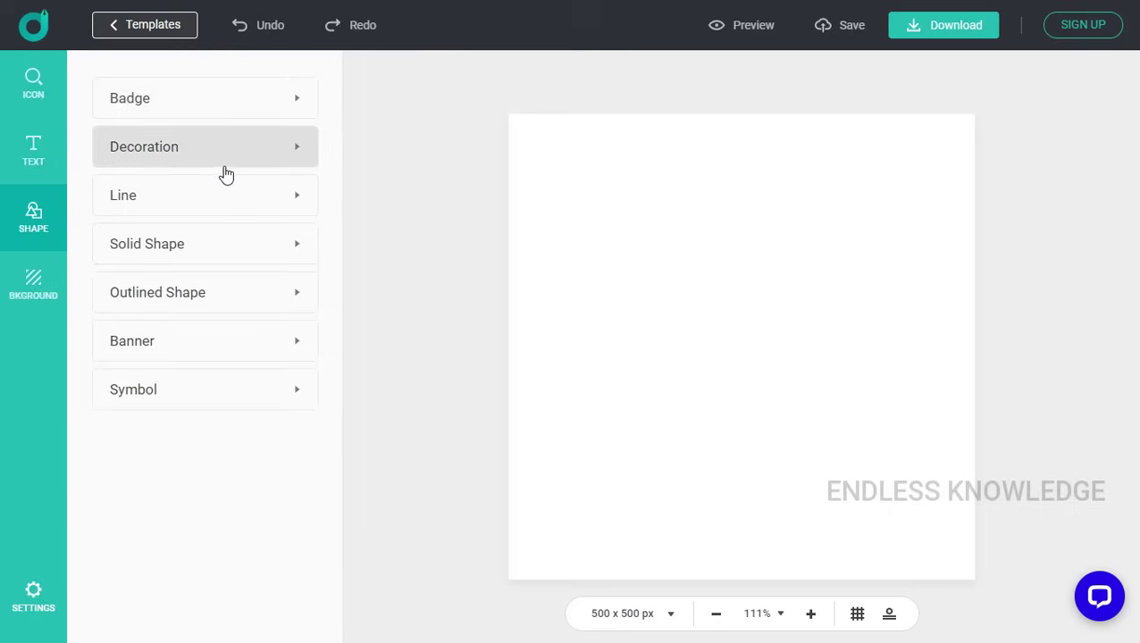
# - Set the logo background to the darkest grey of the solid colours
pyautogui.click(36, 284)
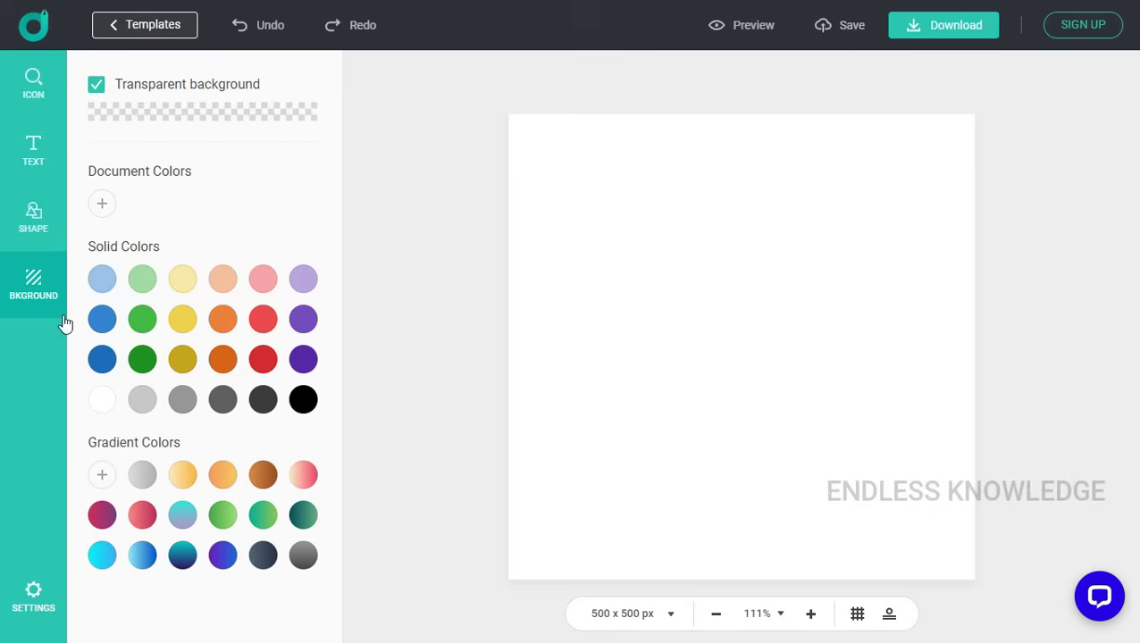
pyautogui.click(264, 402)
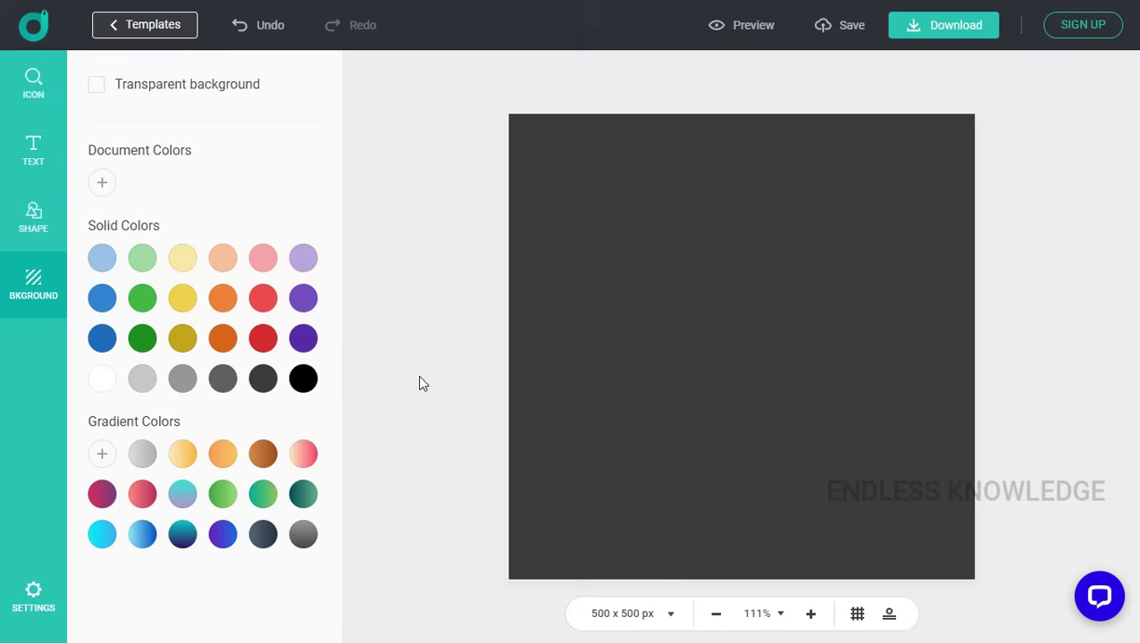
# - Browse the popular leaf icons, loading more results
pyautogui.click(33, 97)
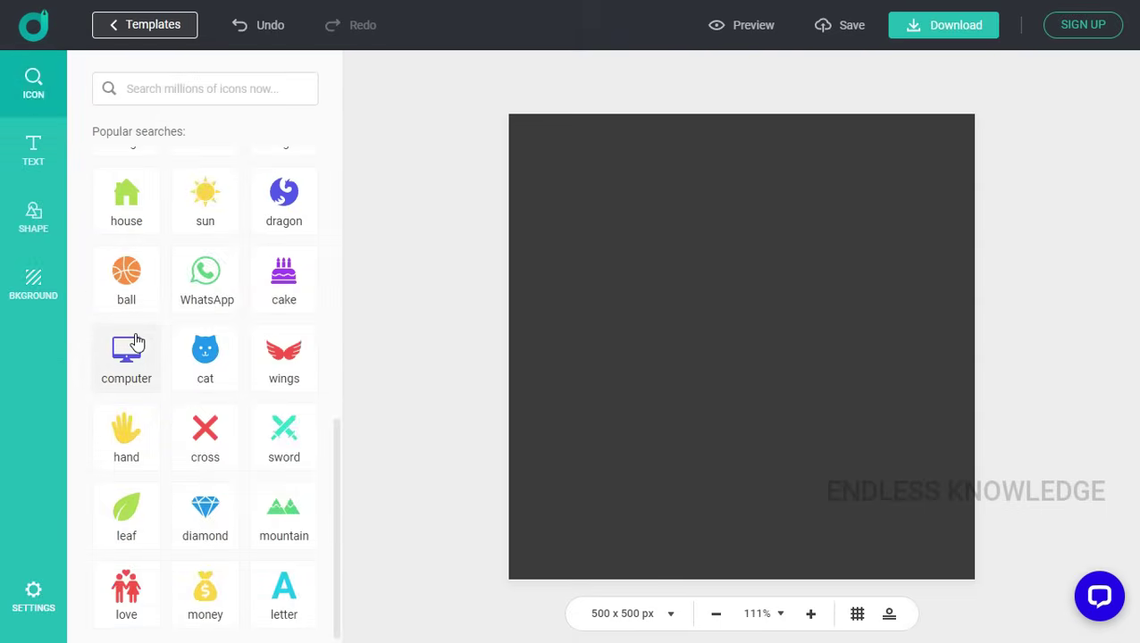
pyautogui.click(134, 525)
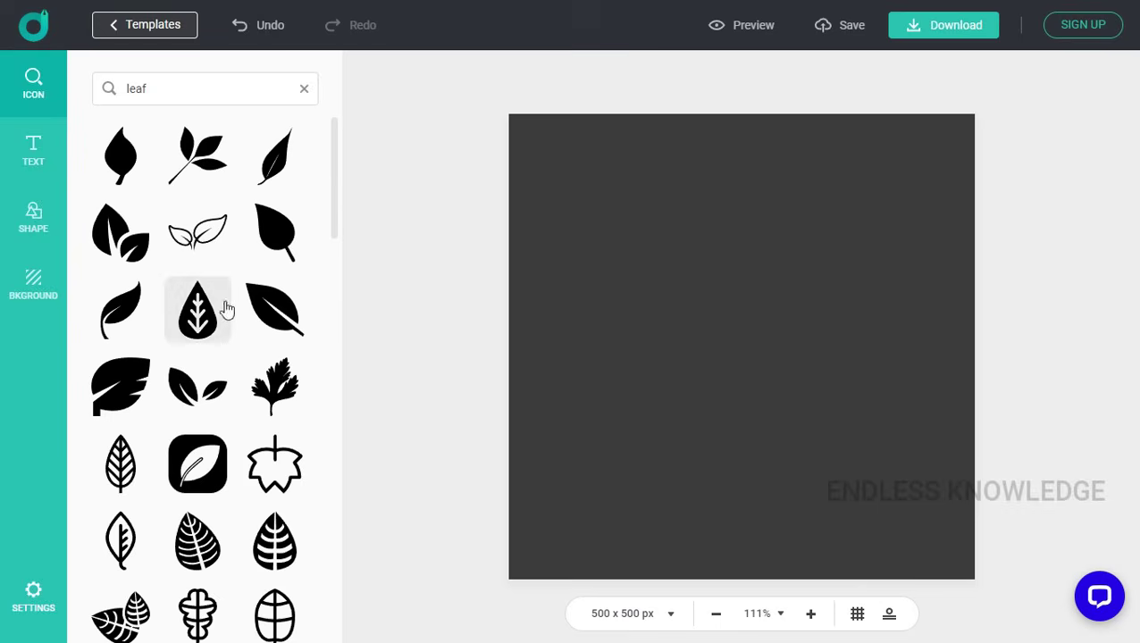
pyautogui.scroll(-10, 224, 308)
pyautogui.scroll(-10, 195, 427)
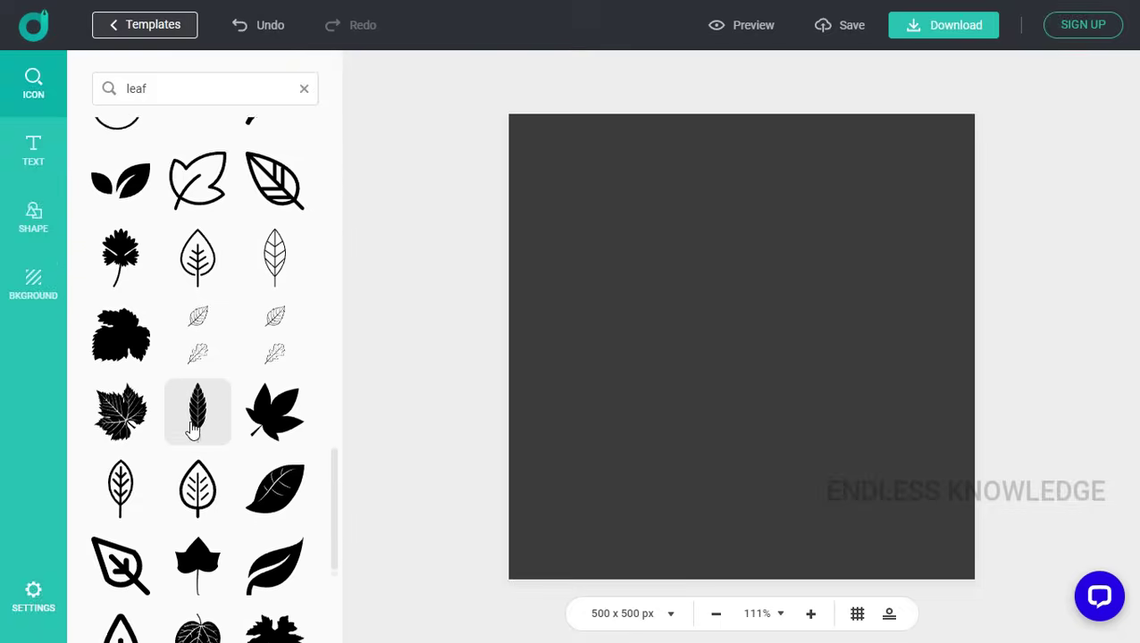
pyautogui.click(185, 615)
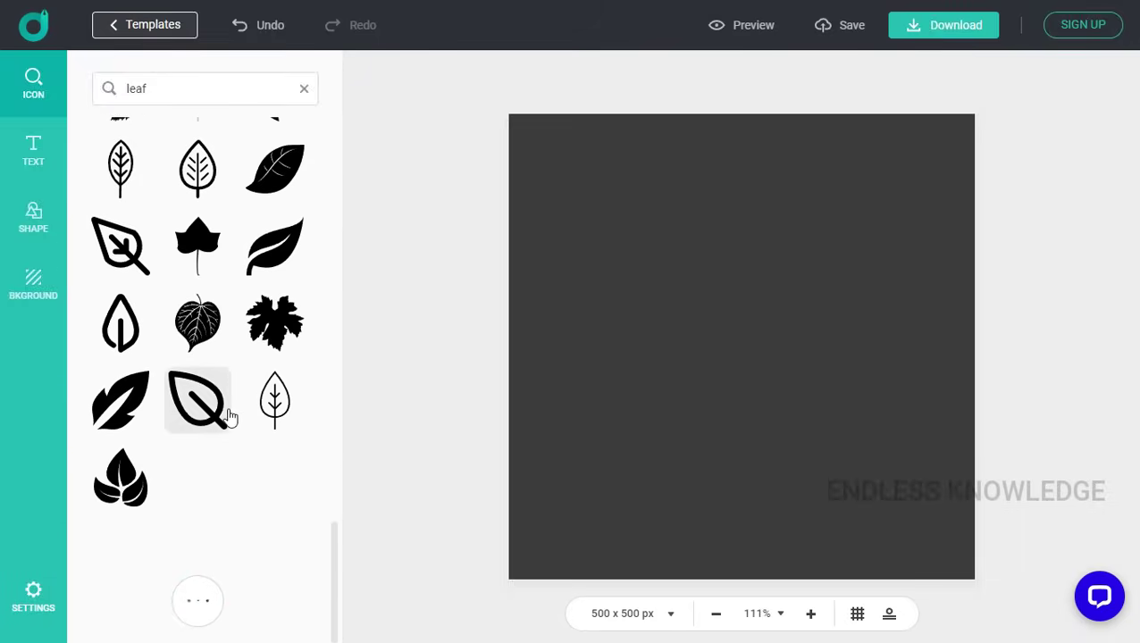
pyautogui.scroll(-5, 228, 419)
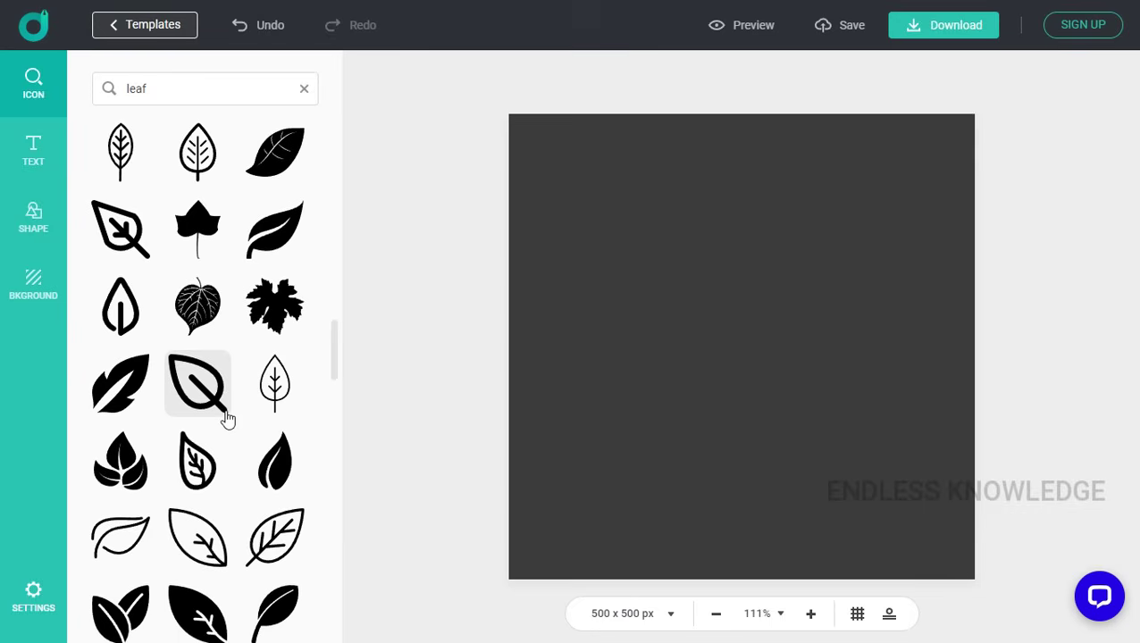
# - Try out a veined leaf icon on the canvas and delete it again
pyautogui.moveTo(195, 282); pyautogui.dragTo(761, 322)
pyautogui.click(203, 420)
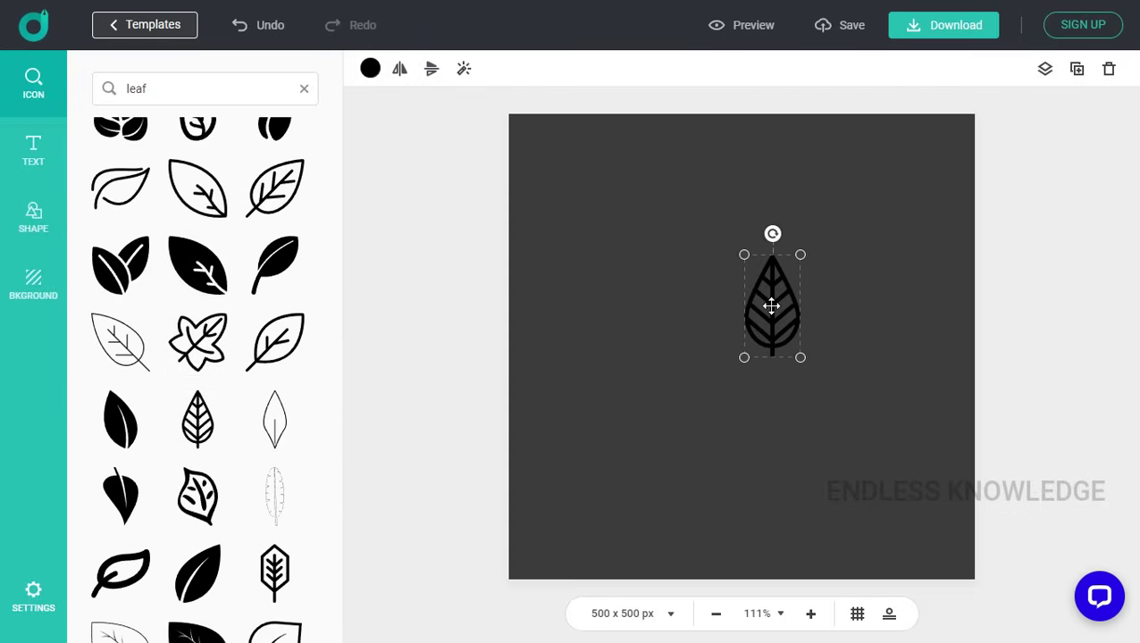
pyautogui.moveTo(771, 306); pyautogui.dragTo(698, 313)
pyautogui.press('Delete')
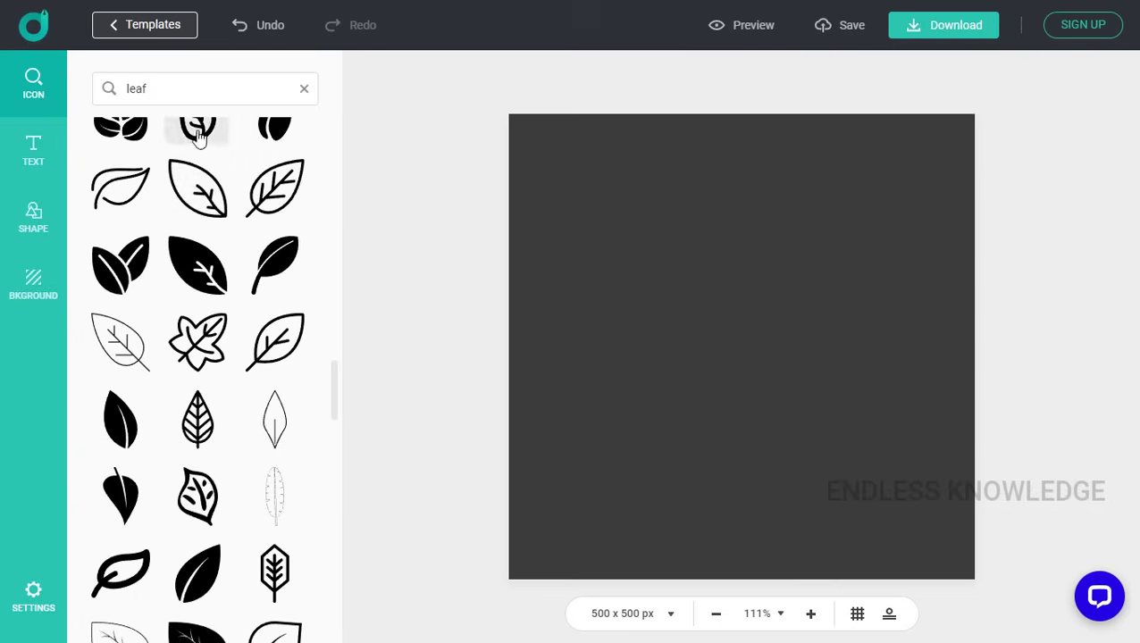
# - Search the icons for game and add the solid gamepad with a cable to the canvas
pyautogui.click(109, 88)
pyautogui.write('game')
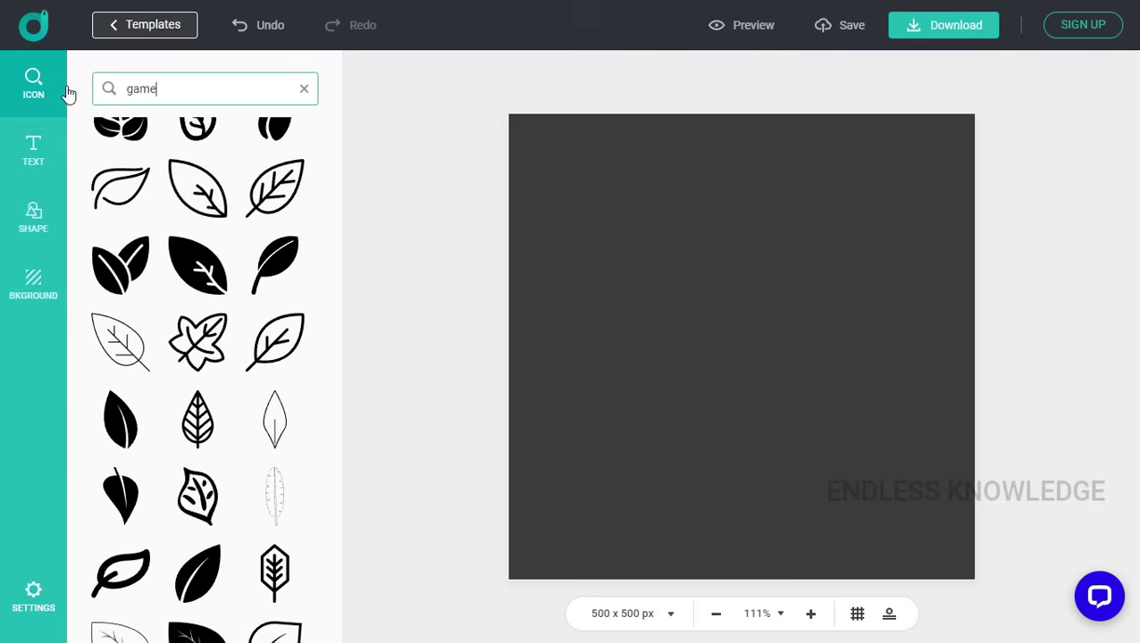
pyautogui.press('Return')
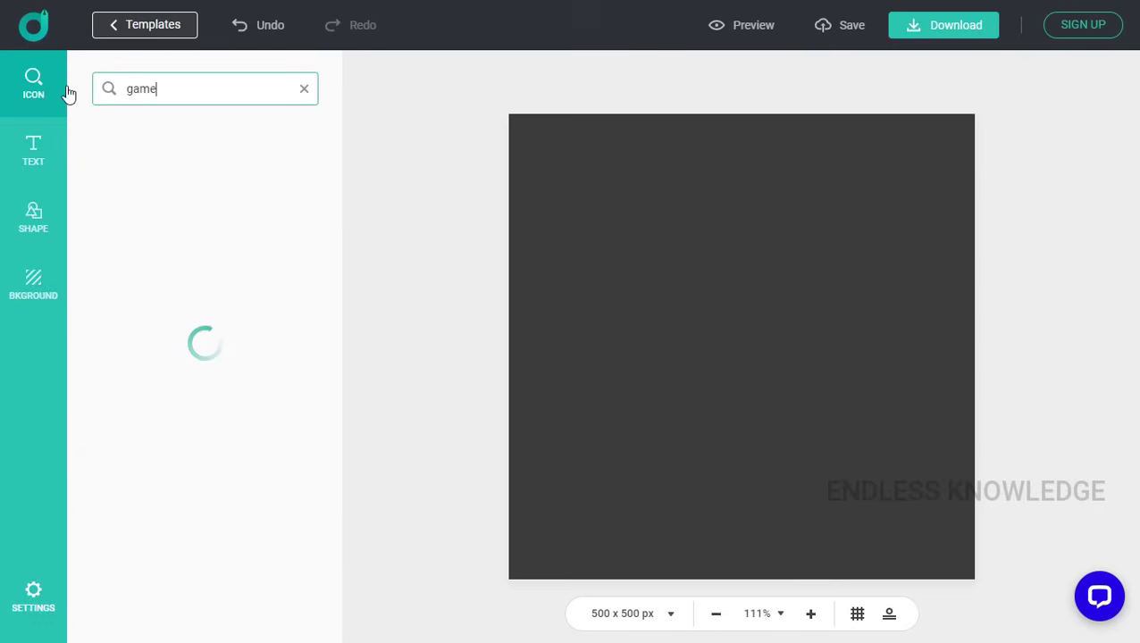
pyautogui.scroll(-4, 197, 250)
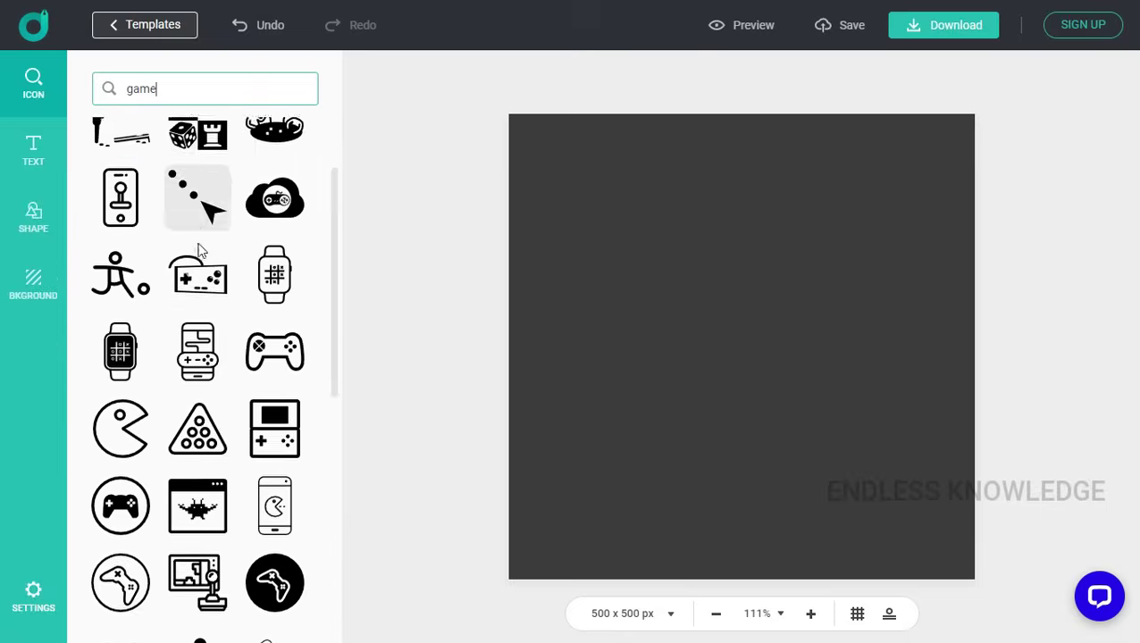
pyautogui.scroll(-5, 199, 257)
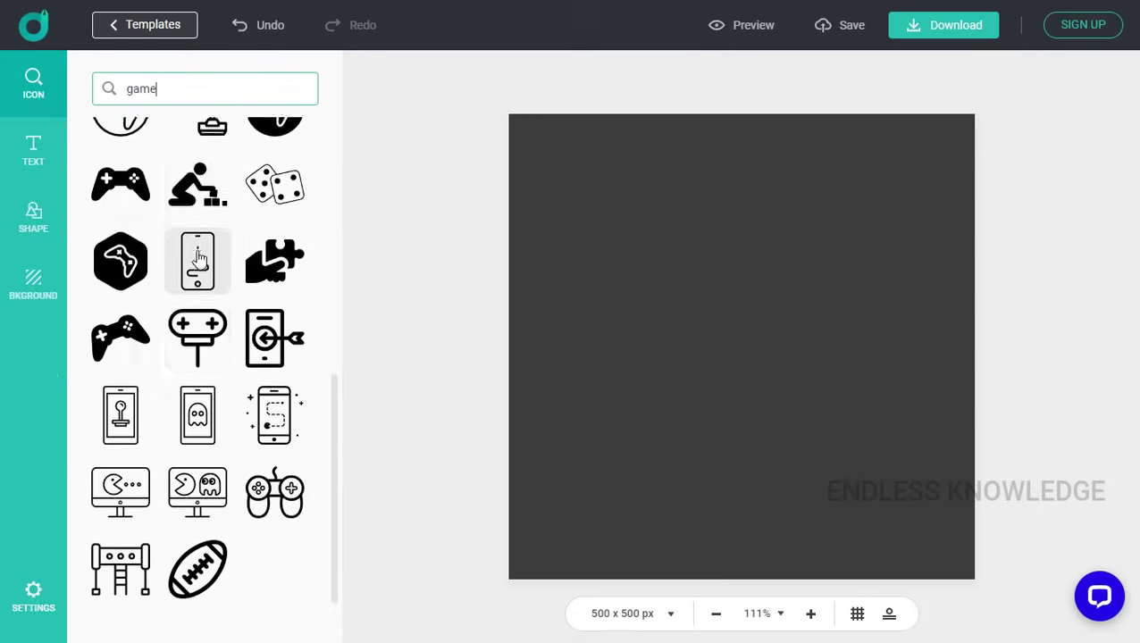
pyautogui.click(198, 598)
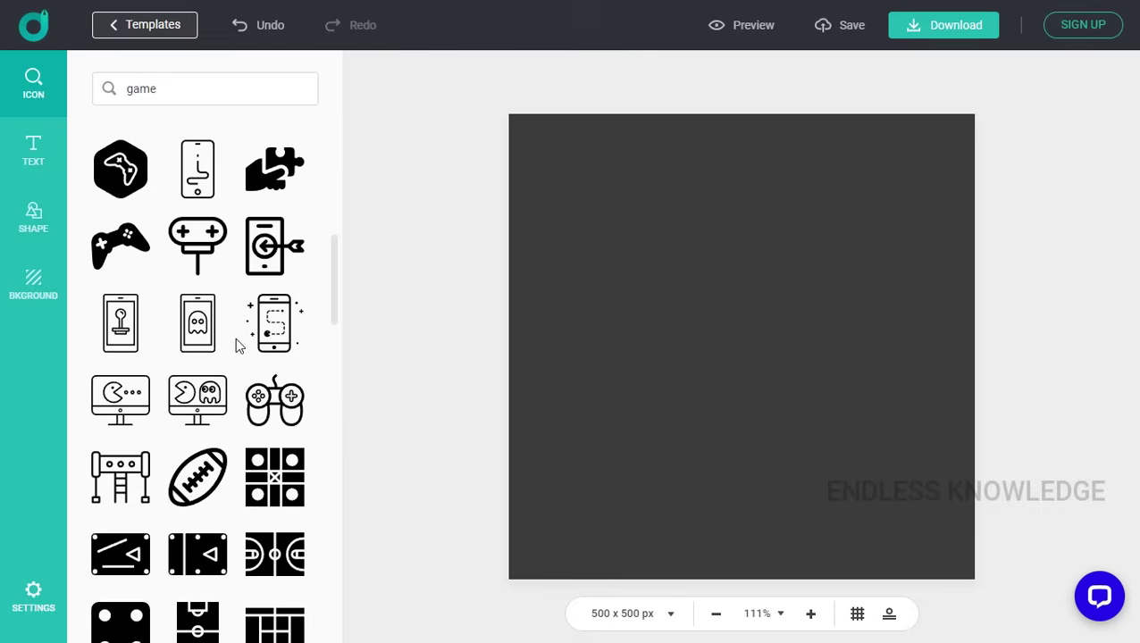
pyautogui.scroll(-2, 237, 340)
pyautogui.scroll(-9, 238, 335)
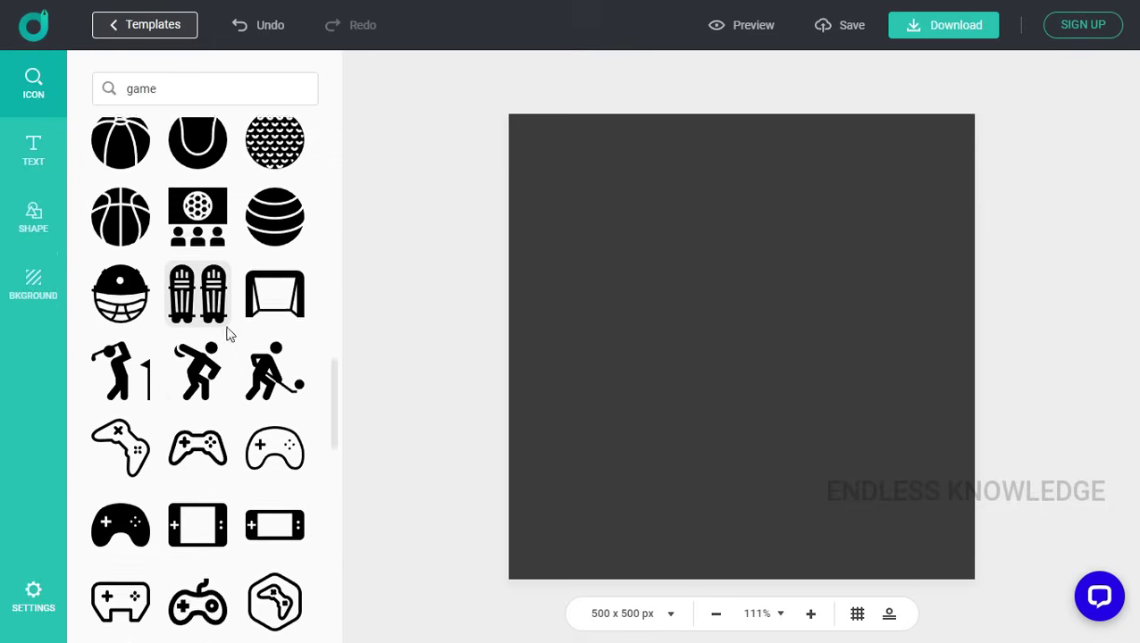
pyautogui.scroll(-2, 228, 335)
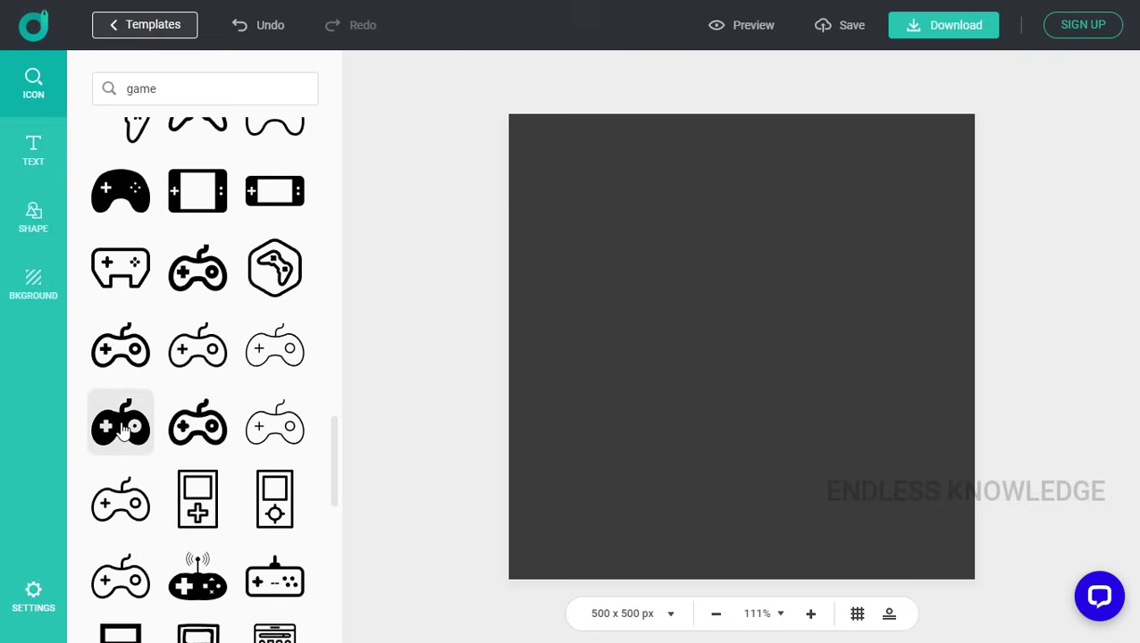
pyautogui.click(122, 429)
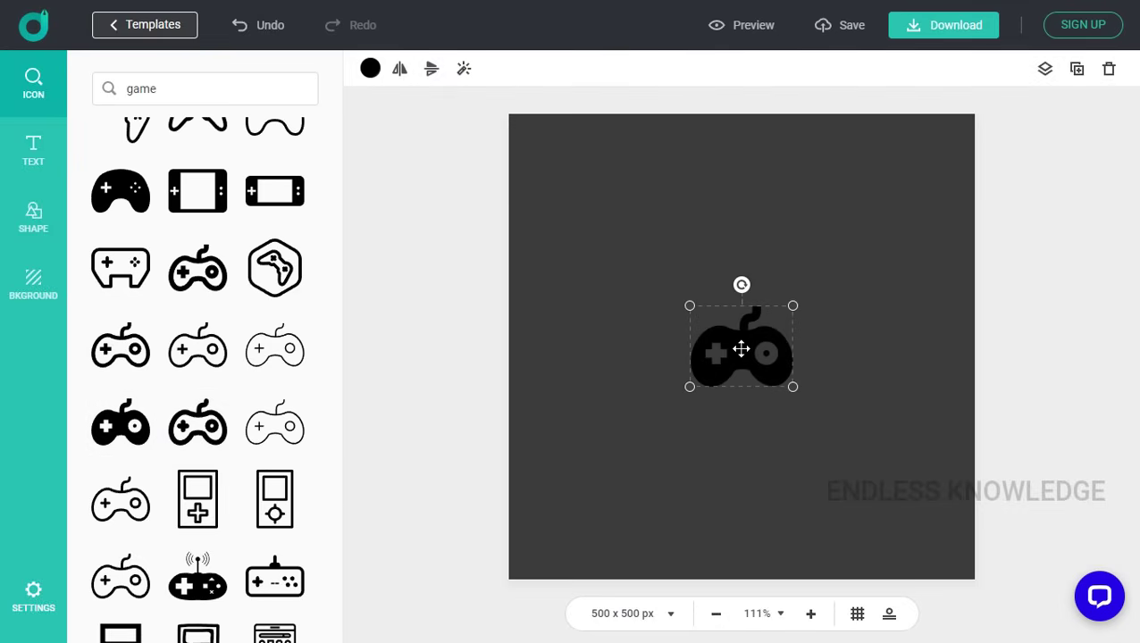
# - Try flipping the gamepad icon horizontally and vertically, restoring its original orientation each time
pyautogui.click(401, 72)
pyautogui.click(401, 71)
pyautogui.click(432, 71)
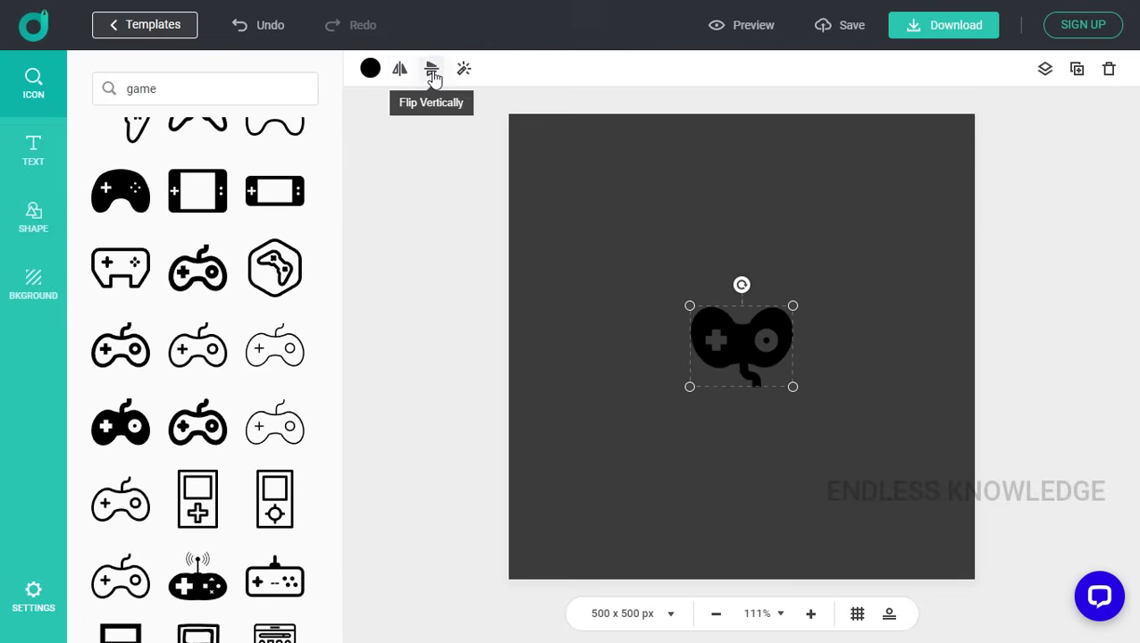
pyautogui.click(432, 73)
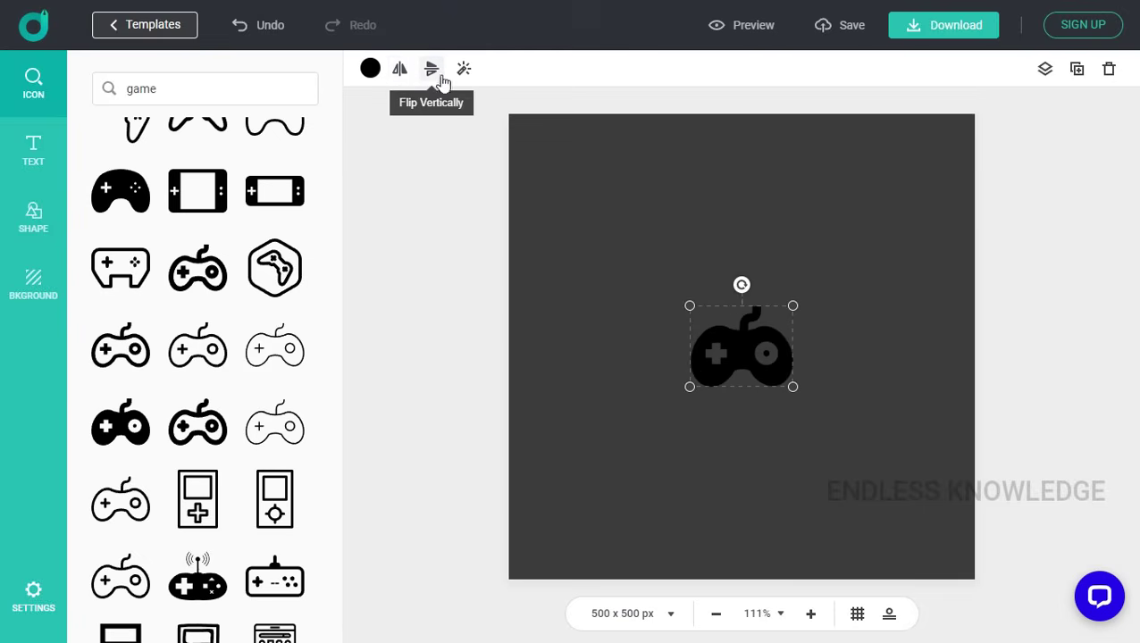
# - Try out the opacity setting of the gamepad icon, leaving it at 100
pyautogui.click(462, 79)
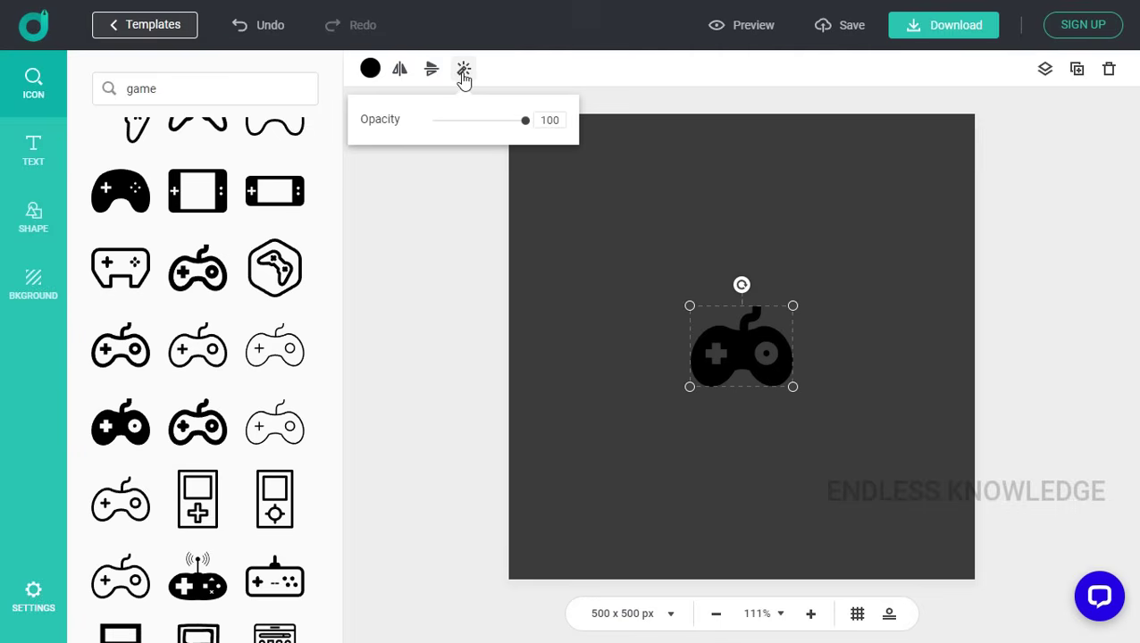
pyautogui.moveTo(523, 119); pyautogui.dragTo(547, 135)
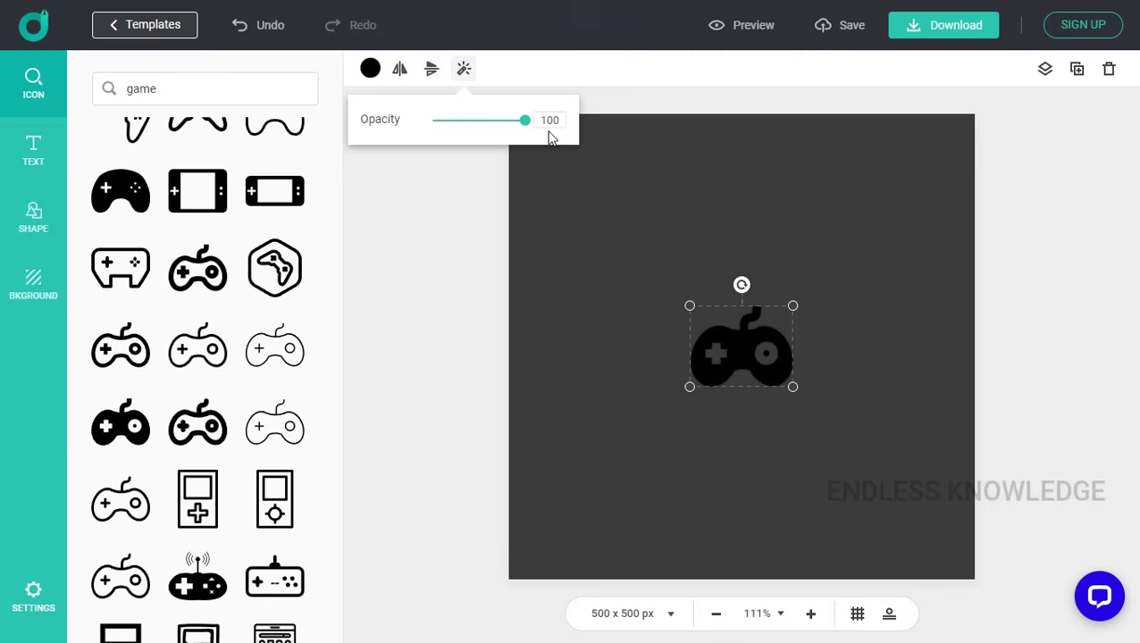
pyautogui.click(466, 77)
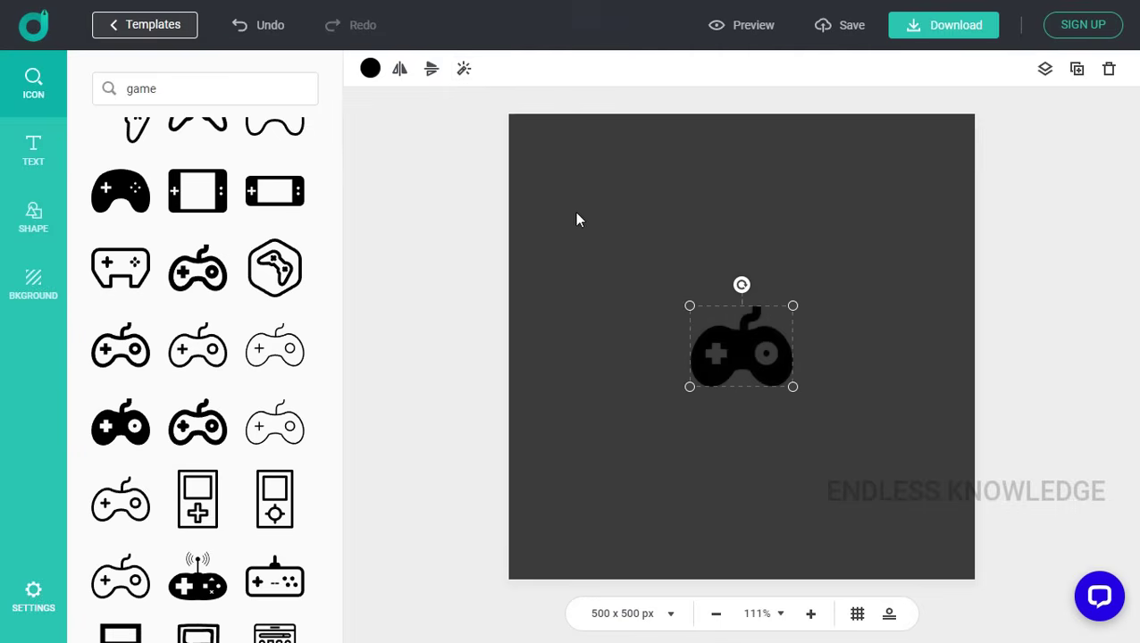
# - Try out solid orange and a custom mustard yellow as the colour of the gamepad icon
pyautogui.click(372, 71)
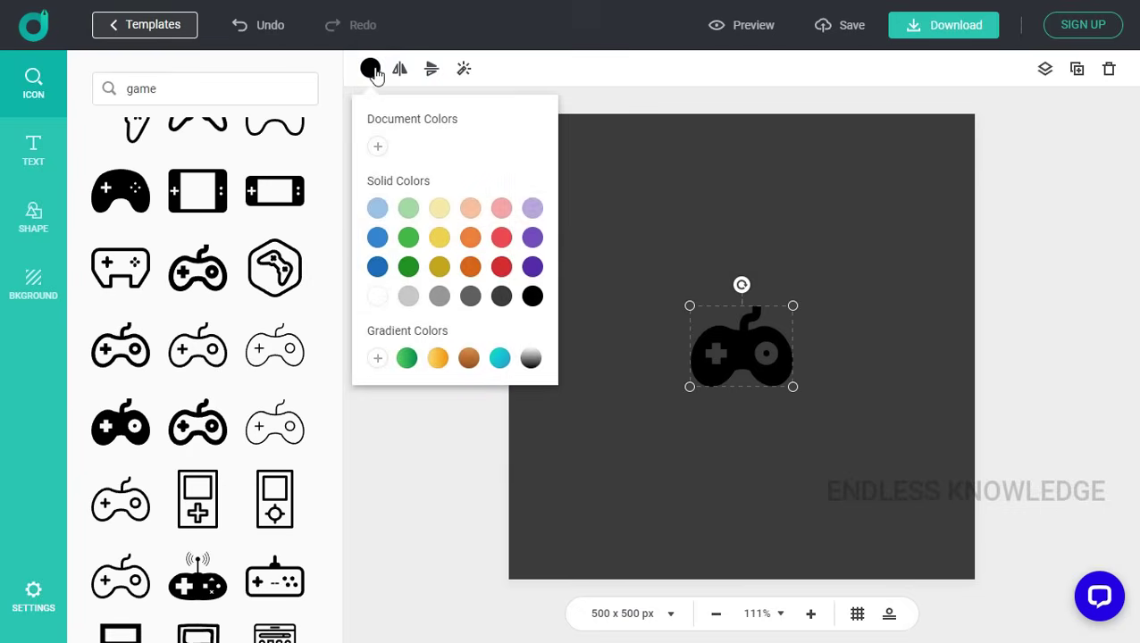
pyautogui.click(471, 237)
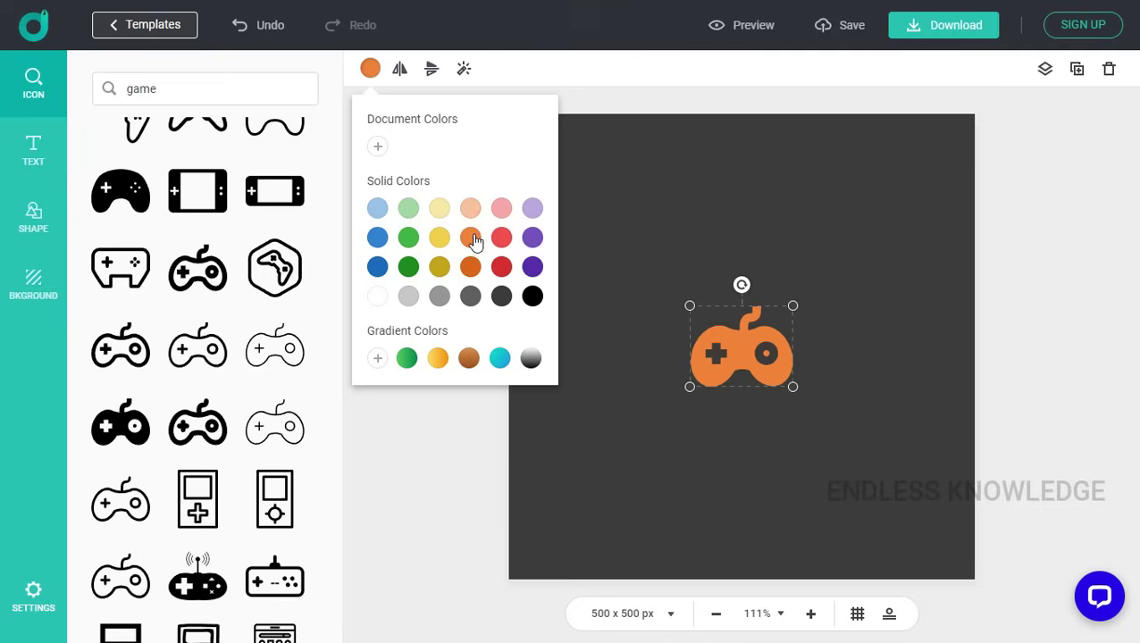
pyautogui.click(377, 146)
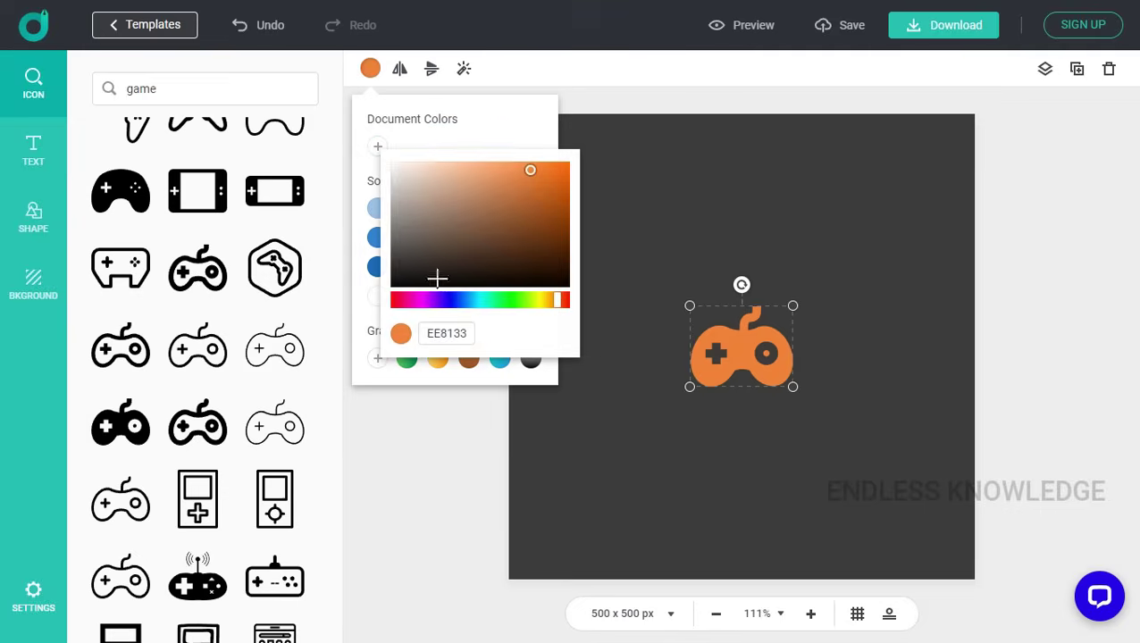
pyautogui.click(517, 248)
pyautogui.moveTo(554, 300); pyautogui.dragTo(543, 300)
pyautogui.moveTo(521, 228); pyautogui.dragTo(523, 180)
pyautogui.click(463, 117)
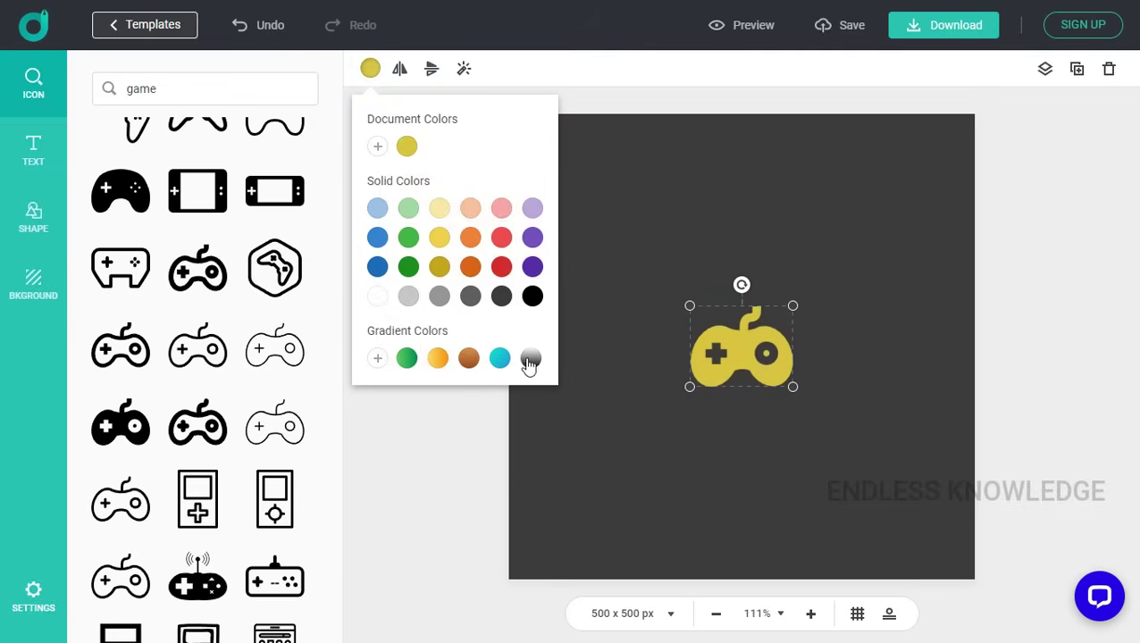
# - Try out a custom gradient on the gamepad icon running from turquoise 5DDFE0 to orange
pyautogui.click(438, 359)
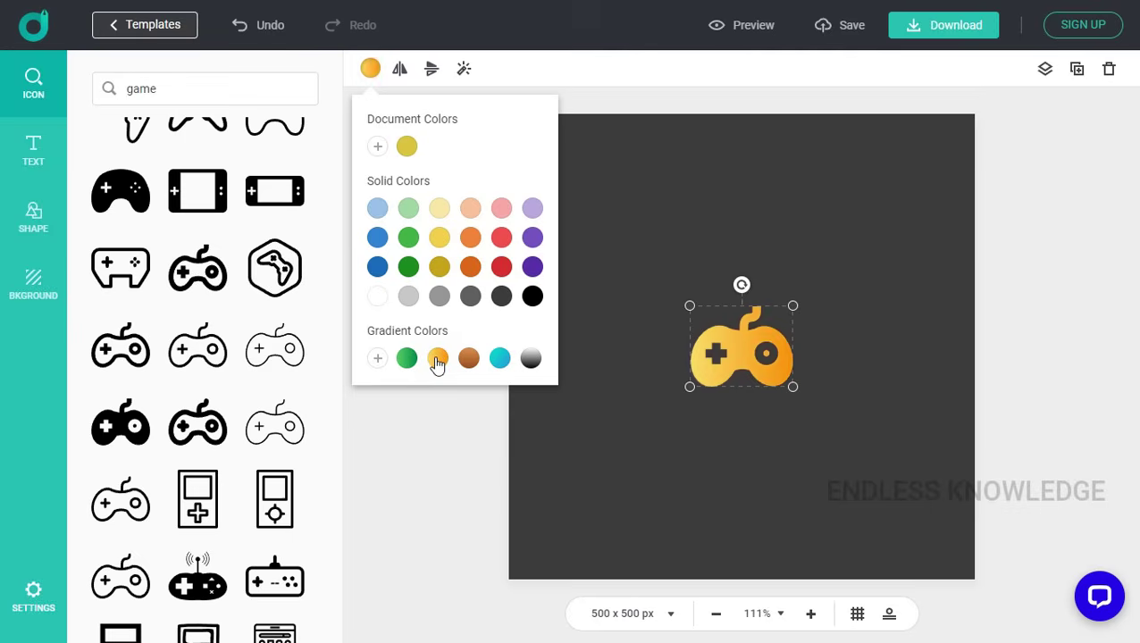
pyautogui.click(377, 358)
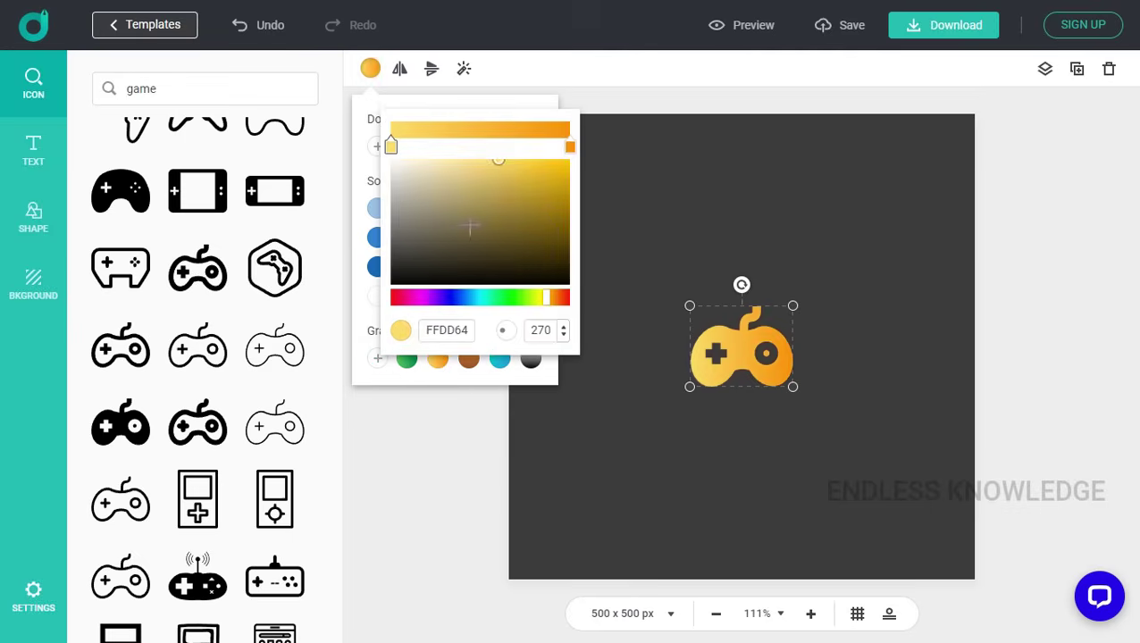
pyautogui.moveTo(496, 191); pyautogui.dragTo(507, 224)
pyautogui.click(481, 298)
pyautogui.click(490, 175)
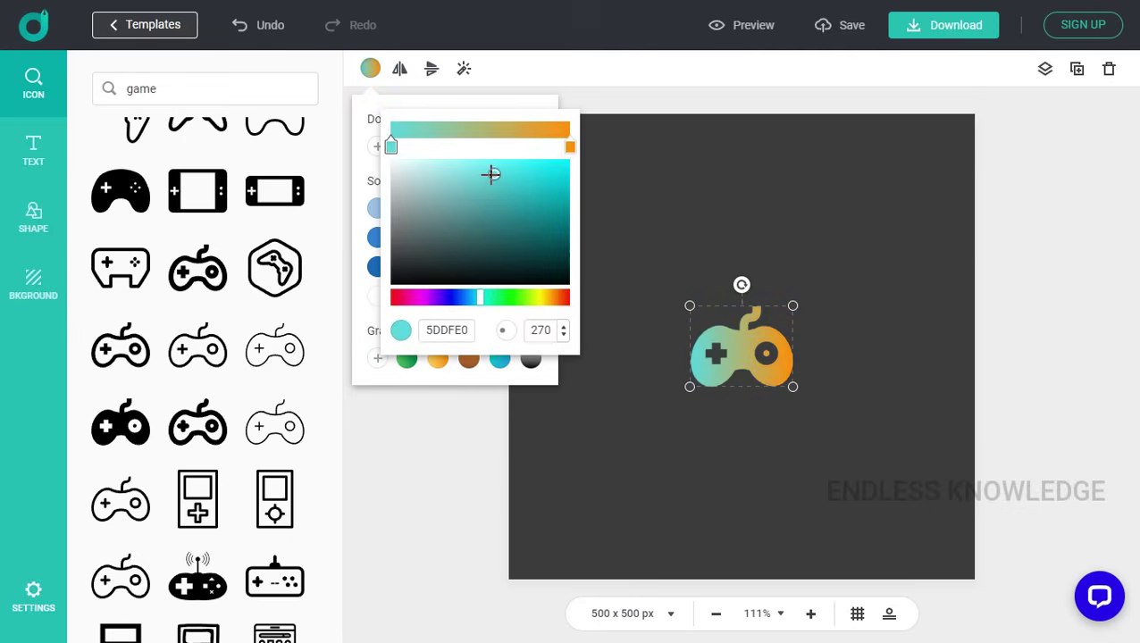
pyautogui.click(427, 106)
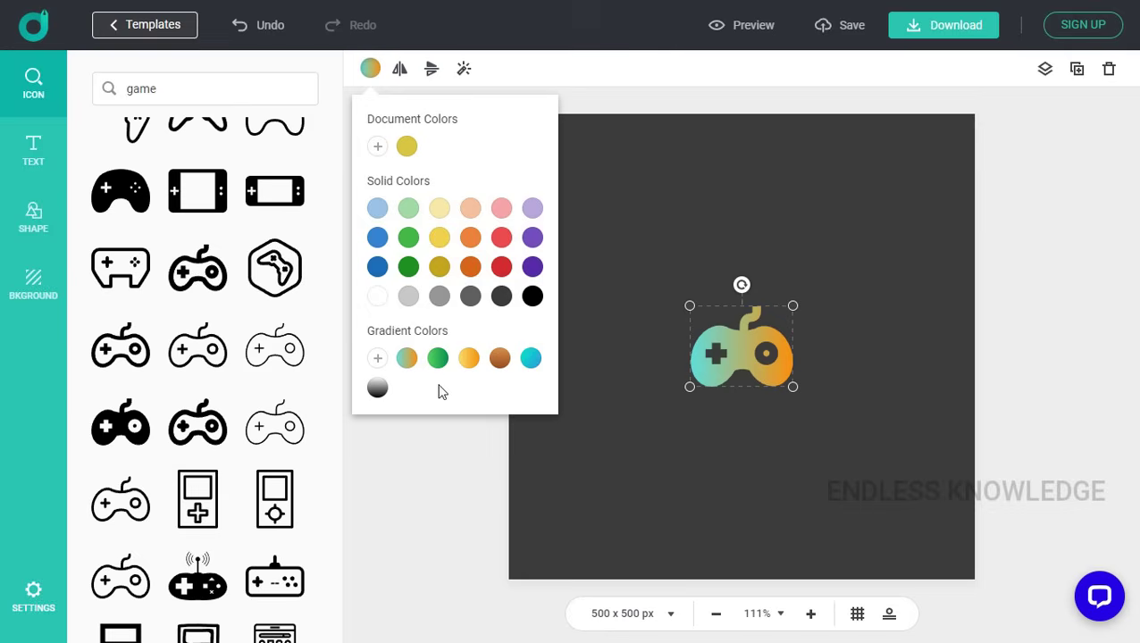
# - Fill the gamepad icon with the yellow-to-orange gradient and move it up above the centre of the canvas
pyautogui.click(466, 364)
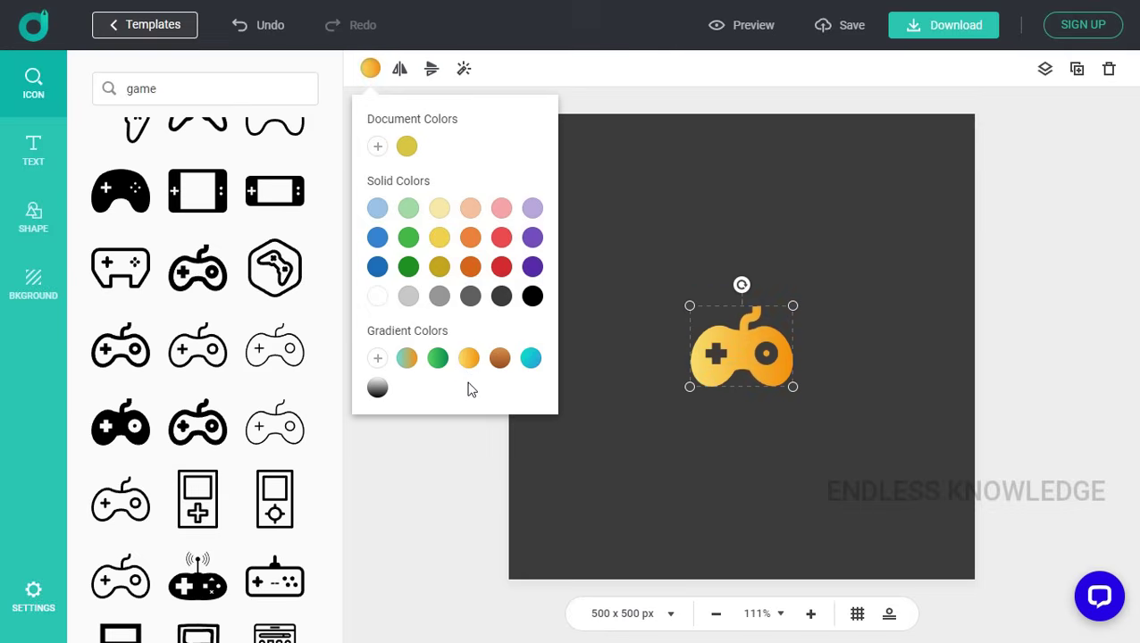
pyautogui.click(740, 345)
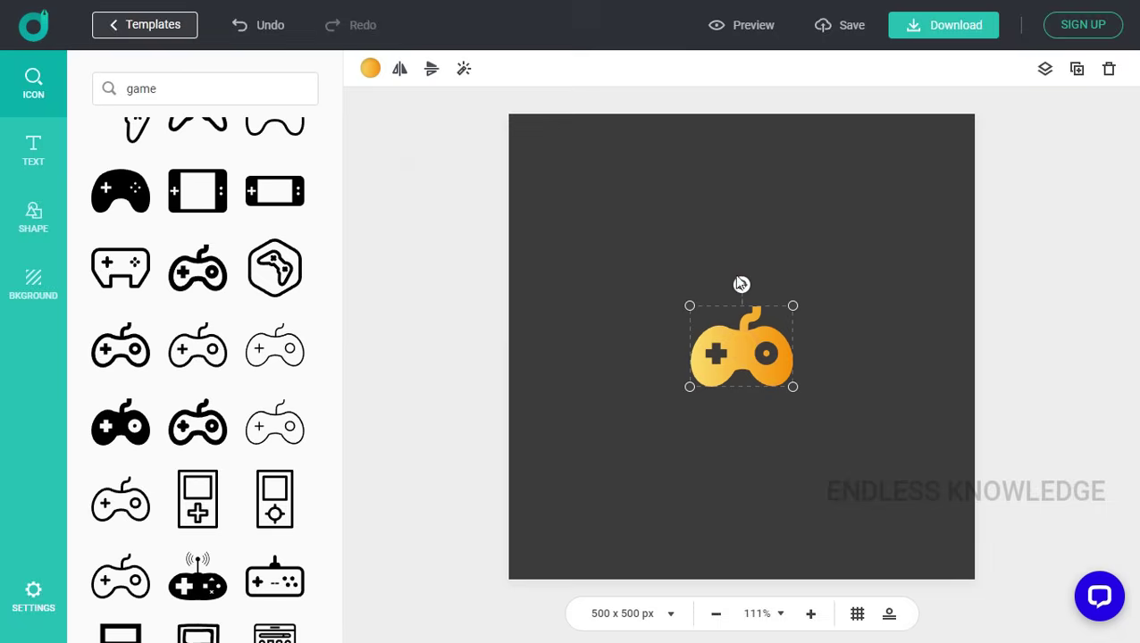
pyautogui.moveTo(736, 348); pyautogui.dragTo(742, 286)
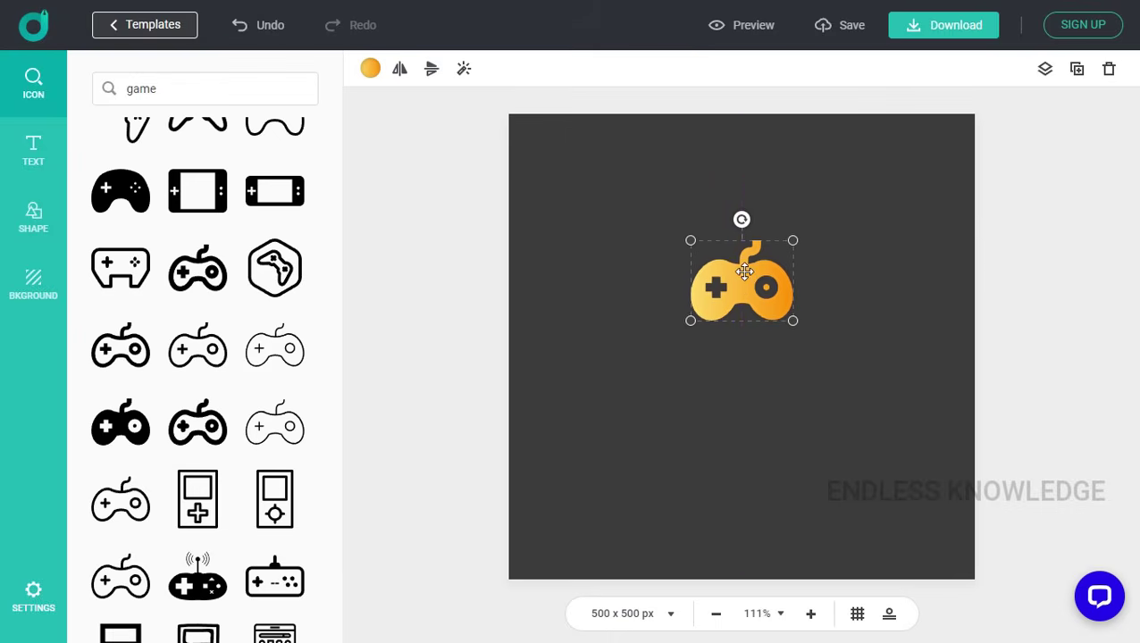
# - Move the gamepad icon slightly higher with the grid shown, and hide the grid again
pyautogui.click(857, 615)
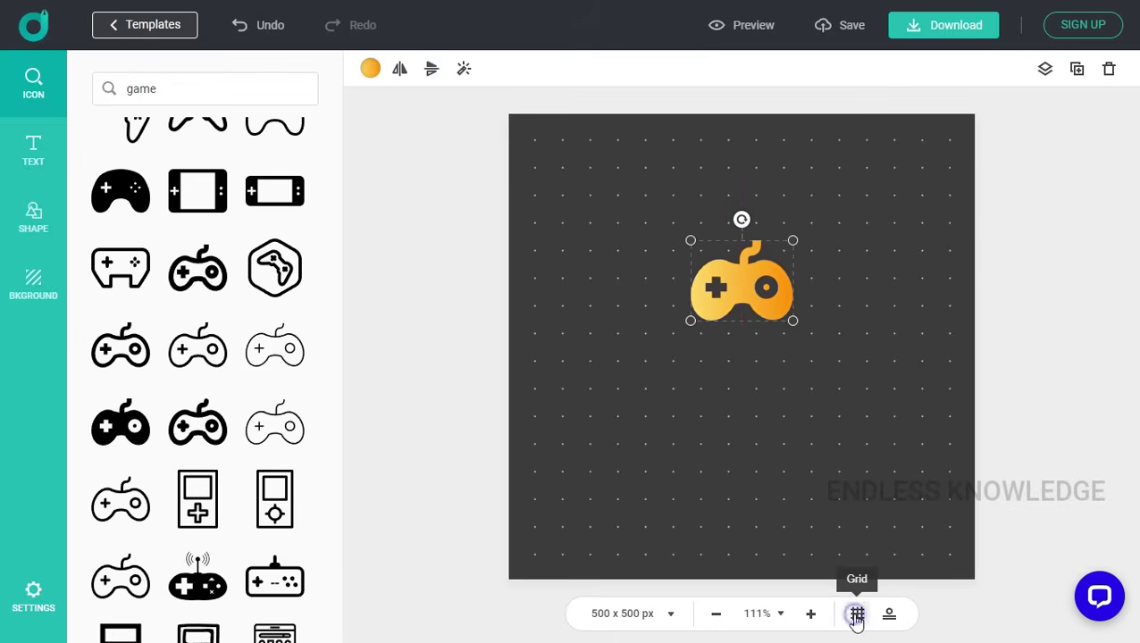
pyautogui.moveTo(741, 291); pyautogui.dragTo(748, 277)
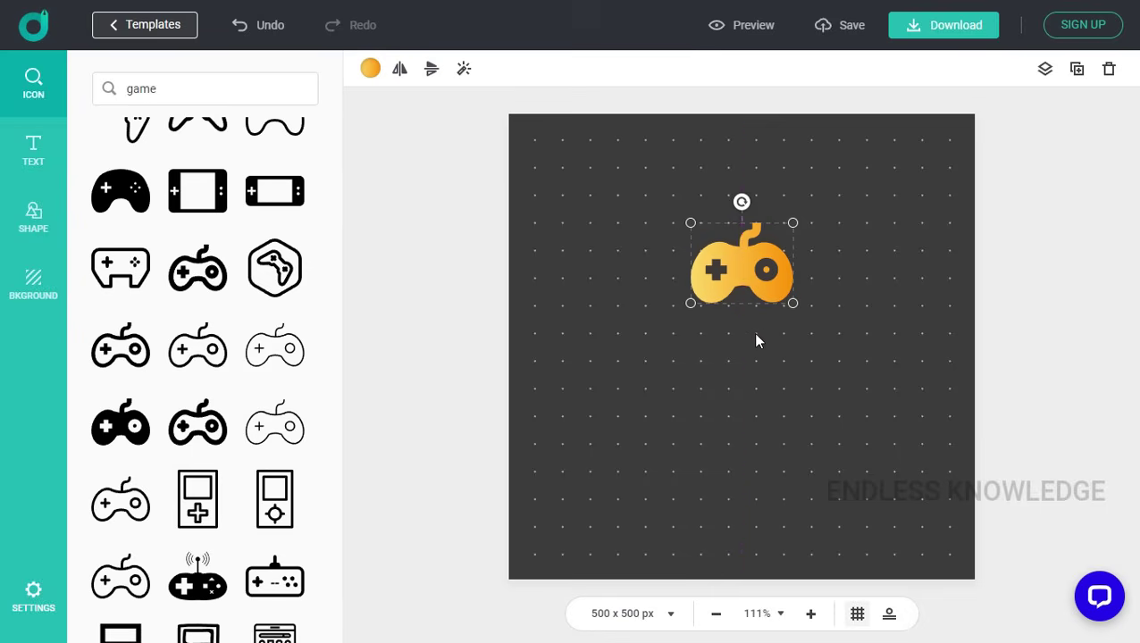
pyautogui.click(857, 614)
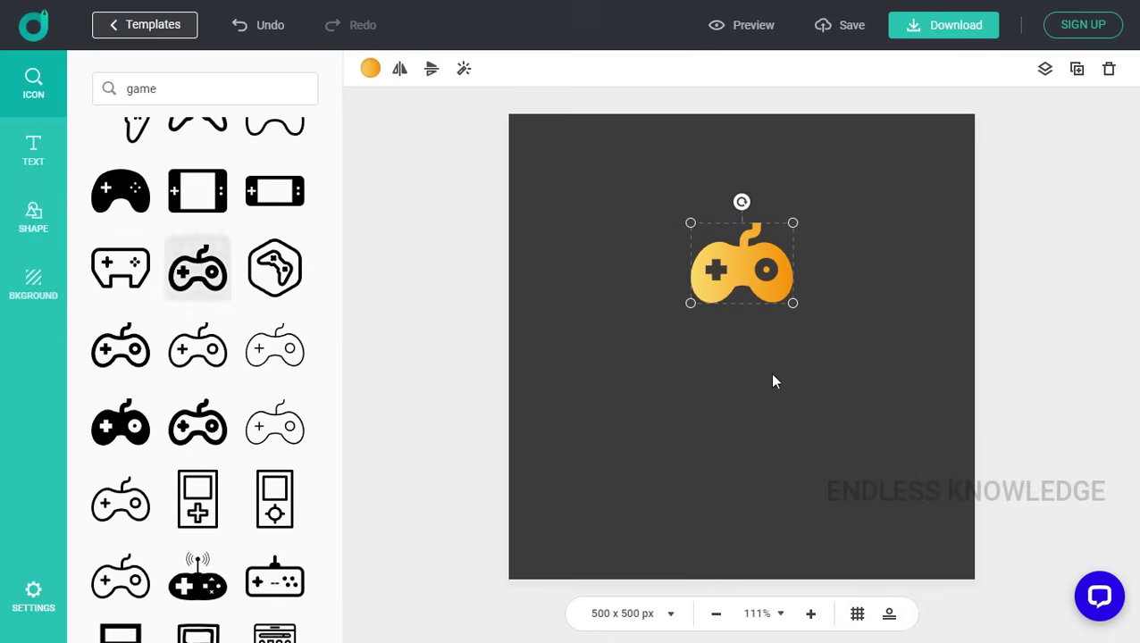
# - Look through the badge shapes and try out the square-dashed line on the canvas, undoing its insertion
pyautogui.click(42, 212)
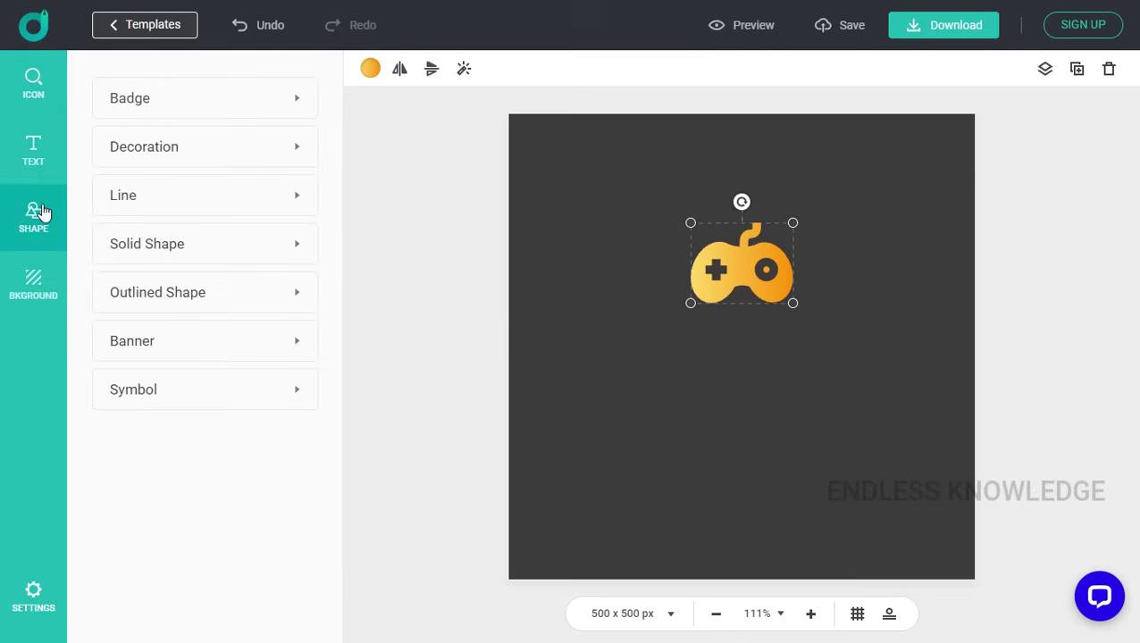
pyautogui.click(201, 111)
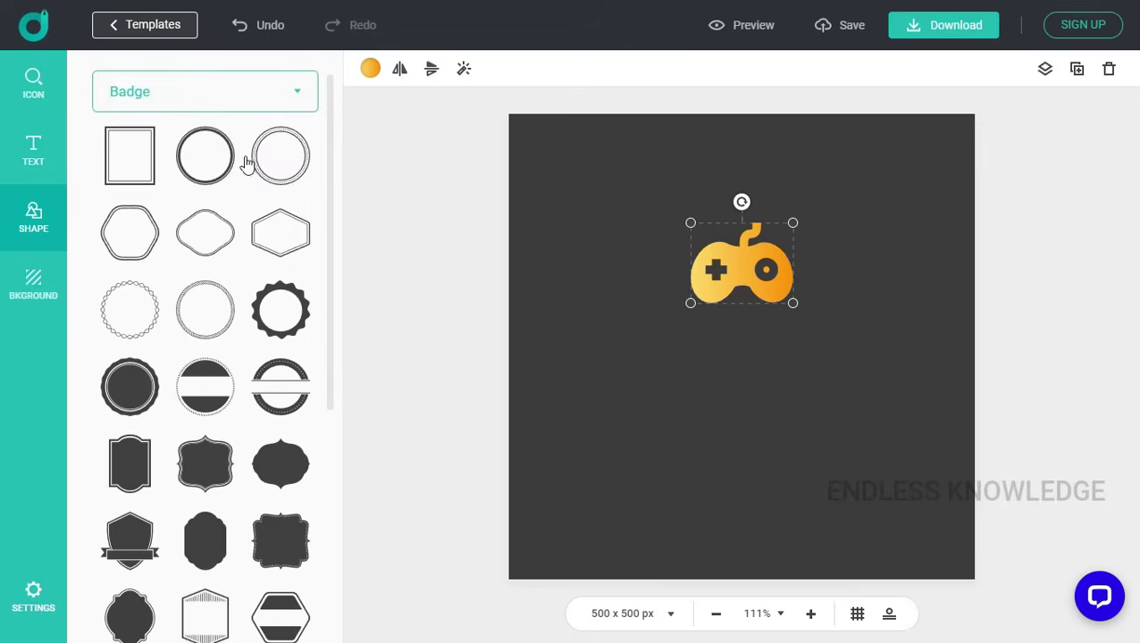
pyautogui.click(250, 108)
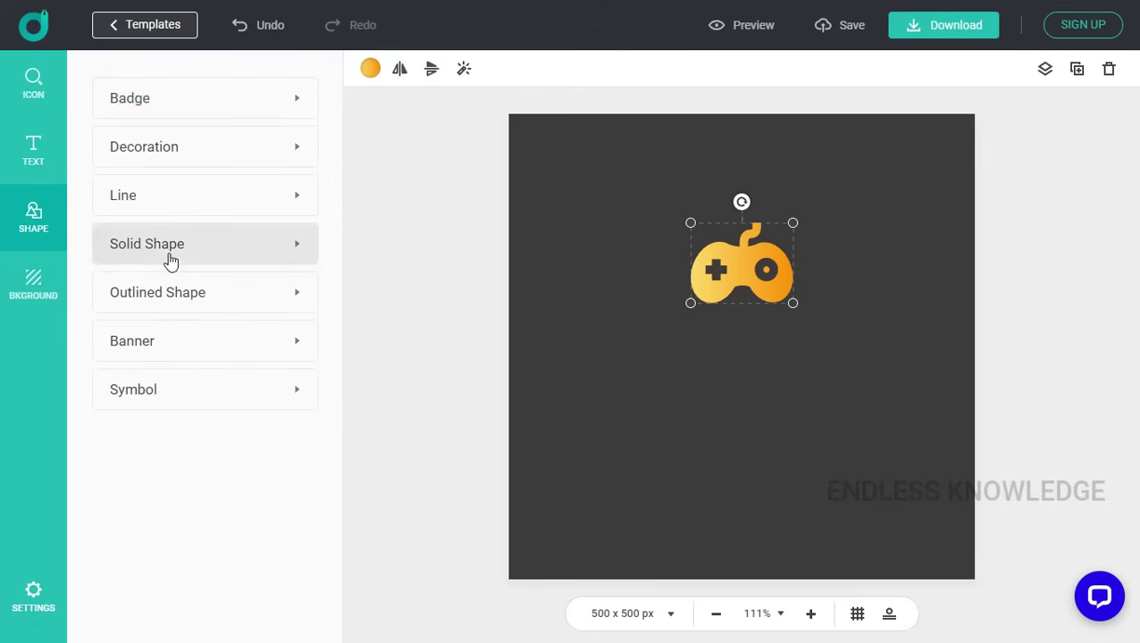
pyautogui.click(197, 207)
pyautogui.scroll(-1, 197, 208)
pyautogui.click(199, 195)
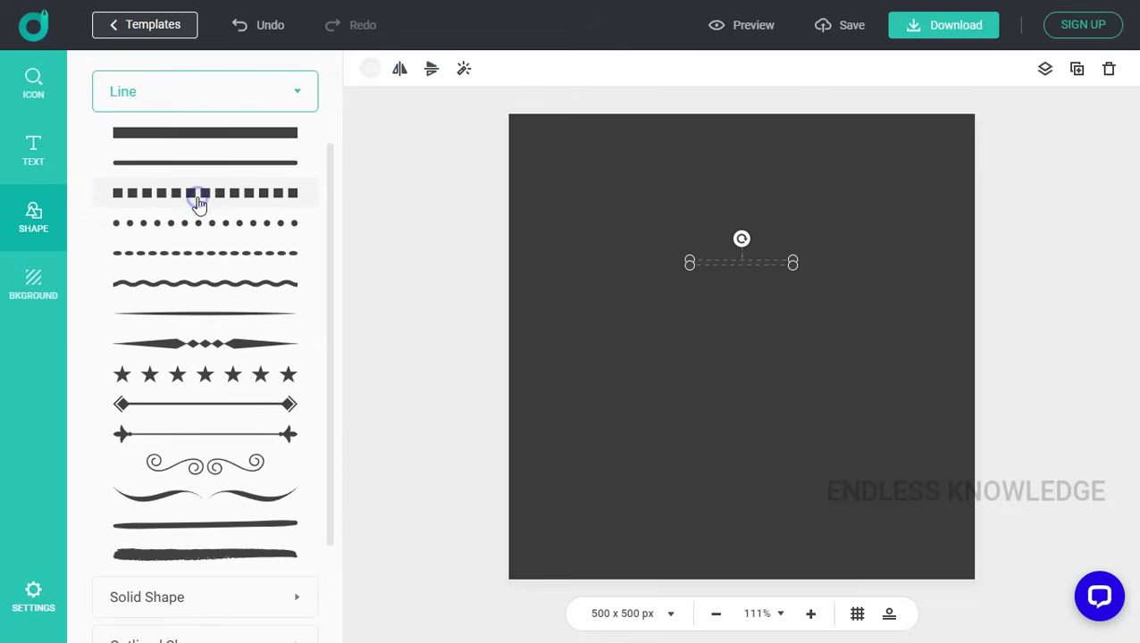
pyautogui.click(211, 102)
pyautogui.hotkey('ctrl', 'z')
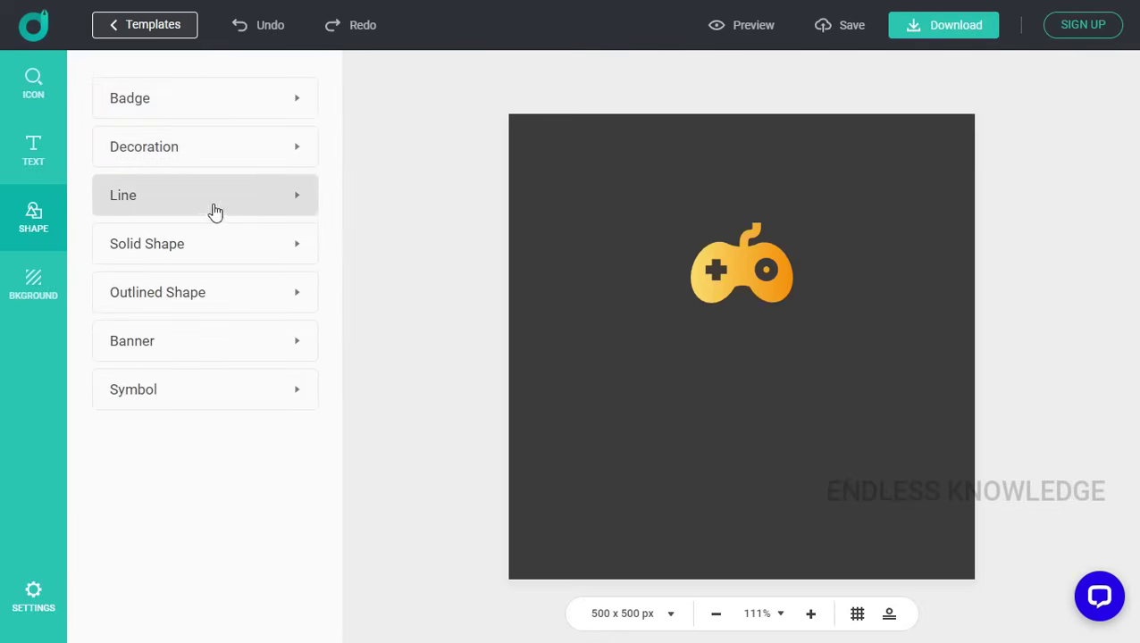
# - Add an outlined circle in the yellow-to-orange gradient, enlarged and centred horizontally around the gamepad at about 172,110
pyautogui.click(162, 294)
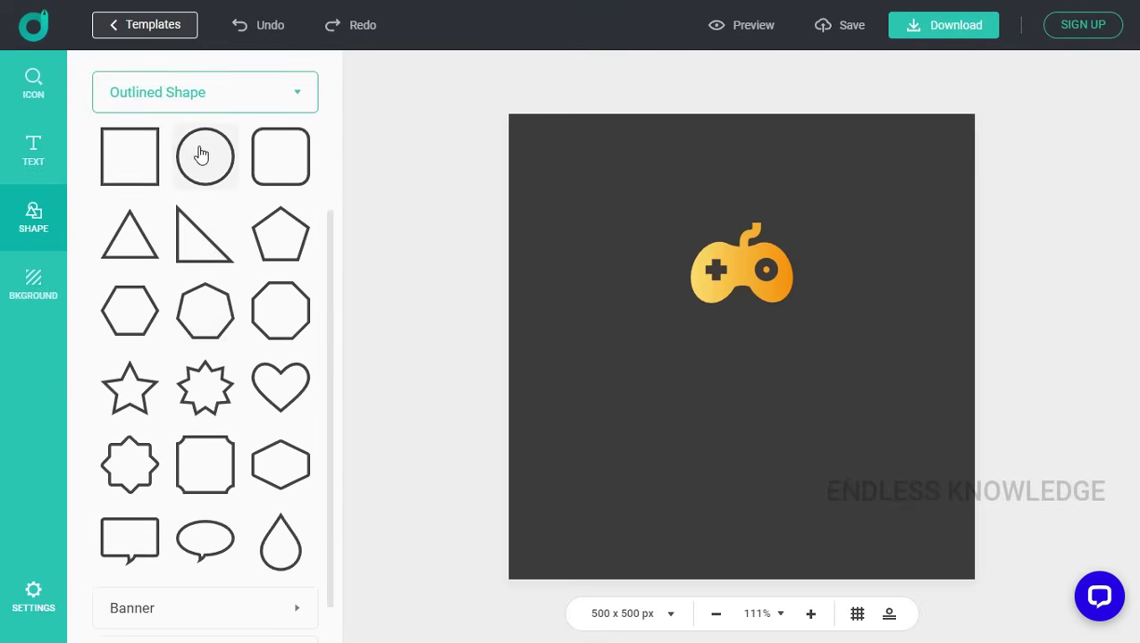
pyautogui.click(205, 157)
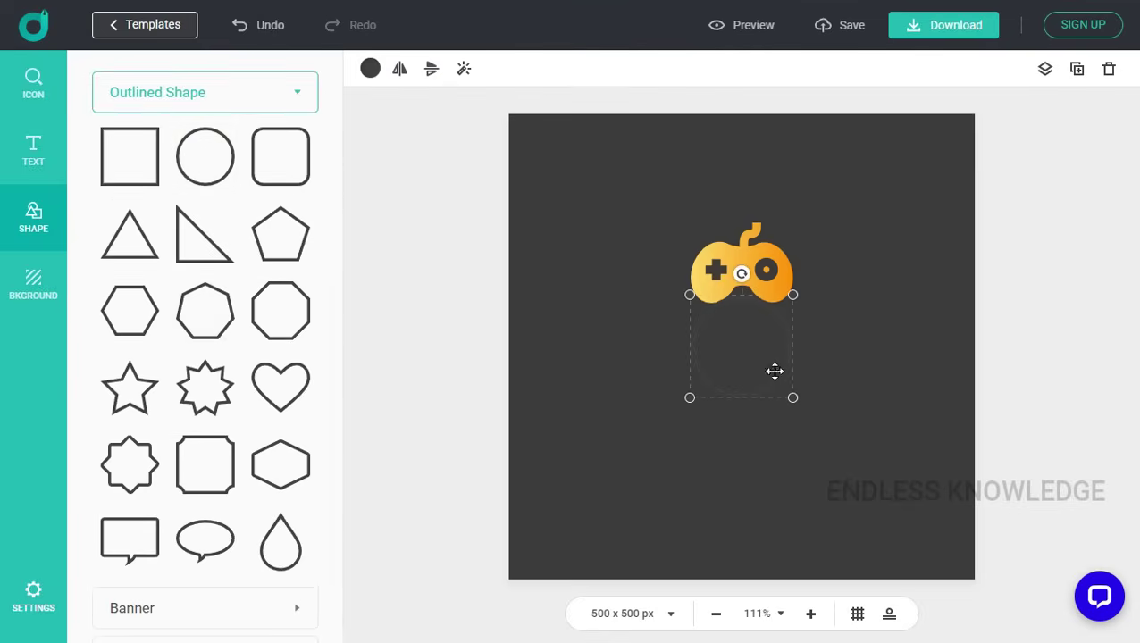
pyautogui.click(370, 69)
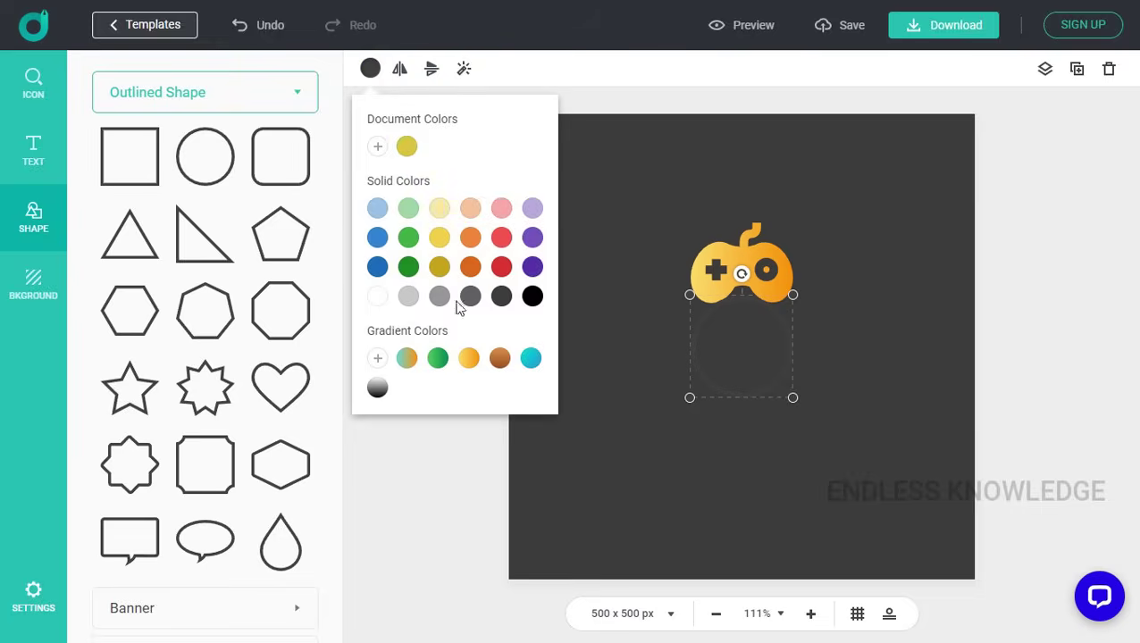
pyautogui.click(469, 361)
pyautogui.click(758, 394)
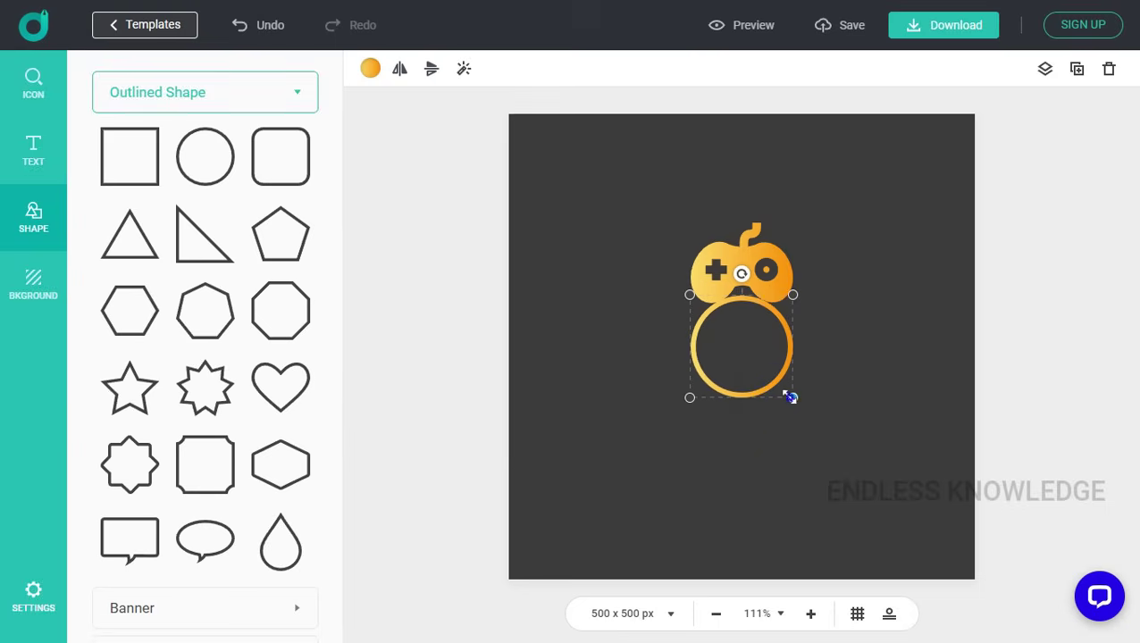
pyautogui.moveTo(791, 398); pyautogui.dragTo(808, 324)
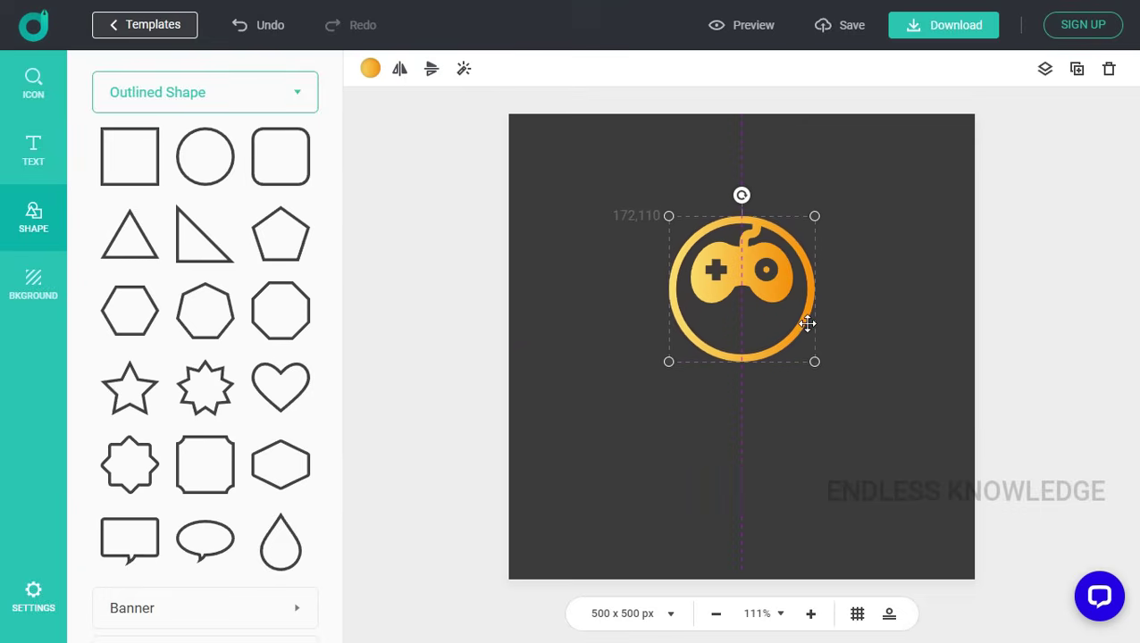
pyautogui.click(874, 358)
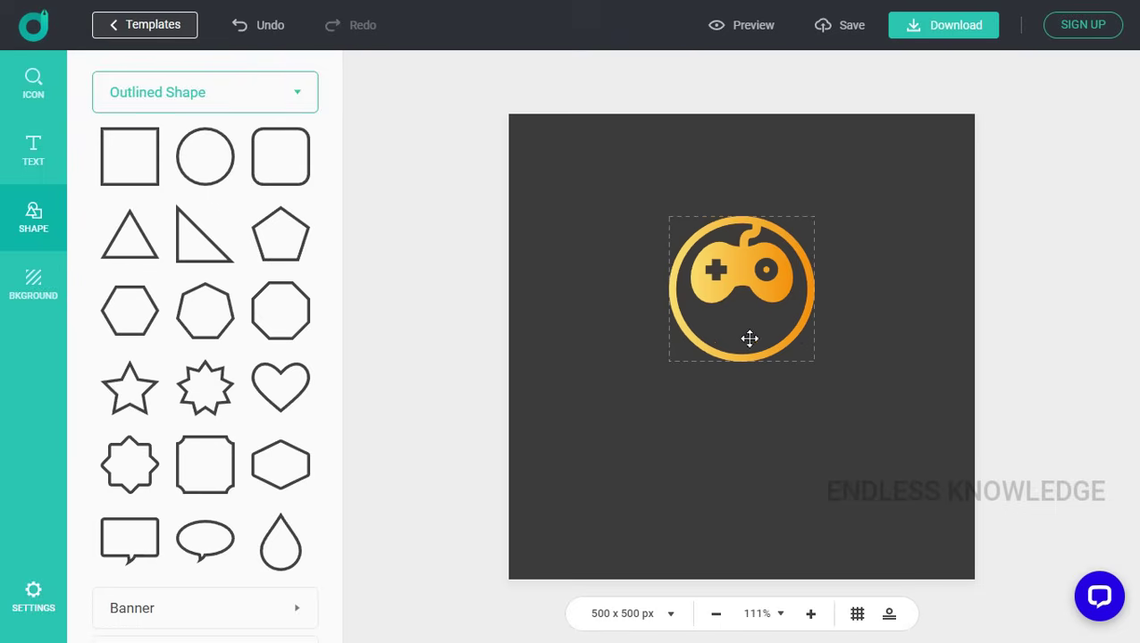
# - Search the icons for smile and add the curved smile line with dimpled ends to the canvas
pyautogui.click(40, 96)
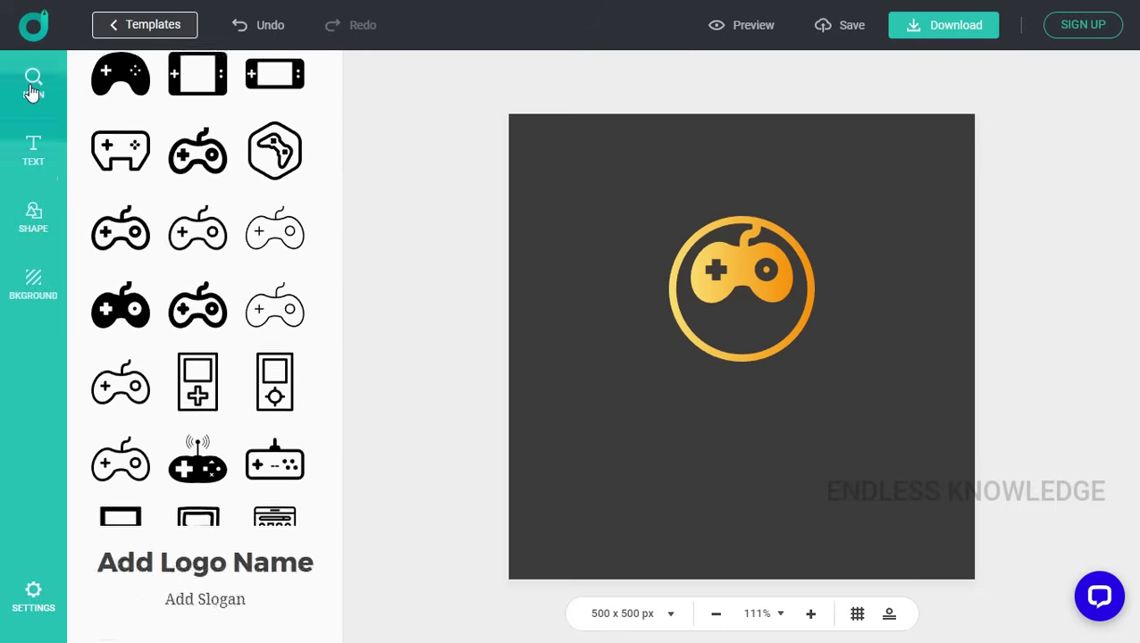
pyautogui.moveTo(237, 88); pyautogui.dragTo(106, 88)
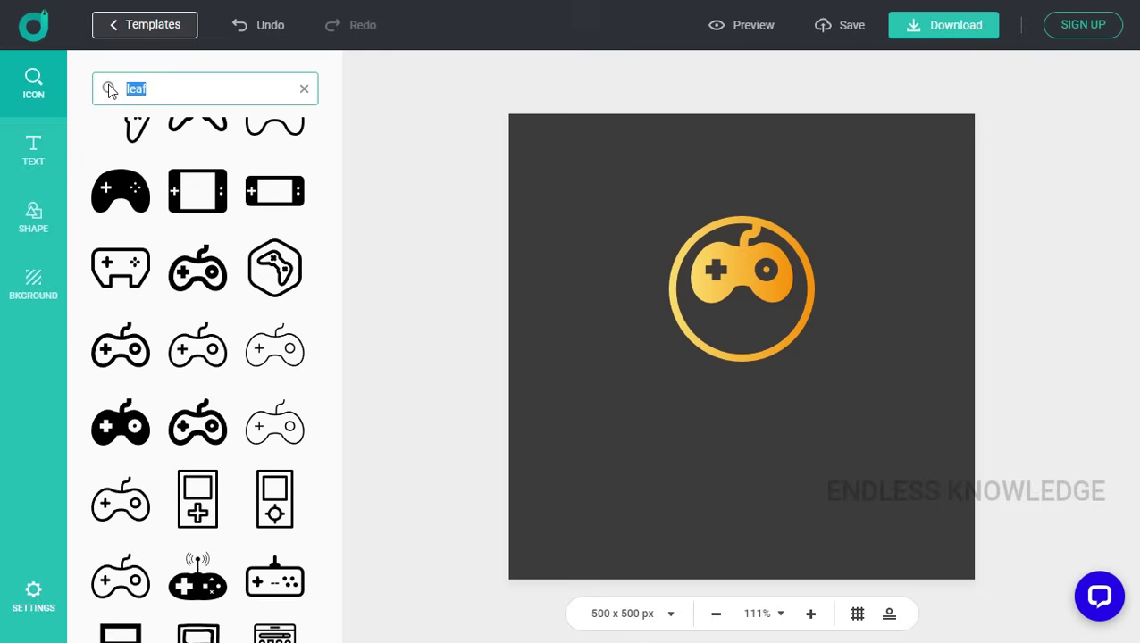
pyautogui.write('smile')
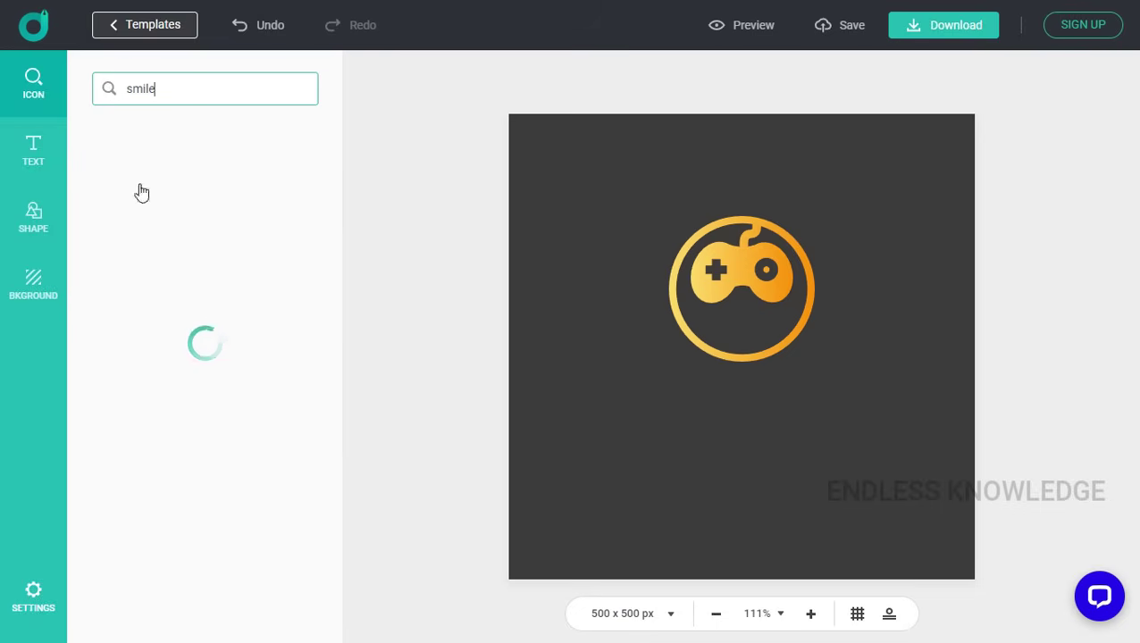
pyautogui.scroll(-6, 216, 222)
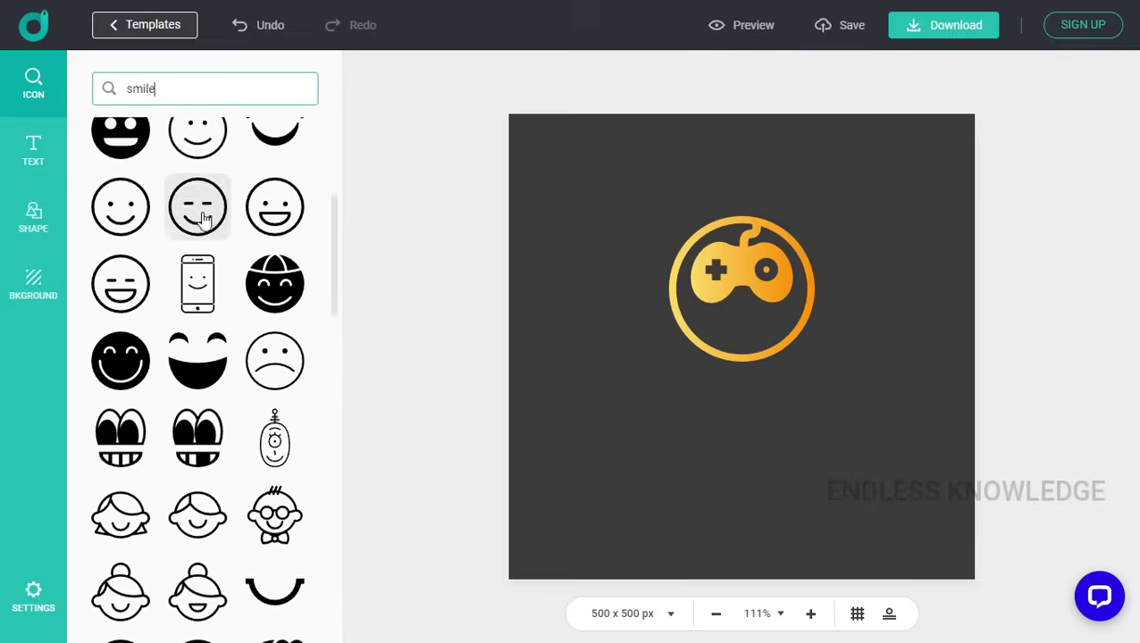
pyautogui.scroll(-7, 199, 221)
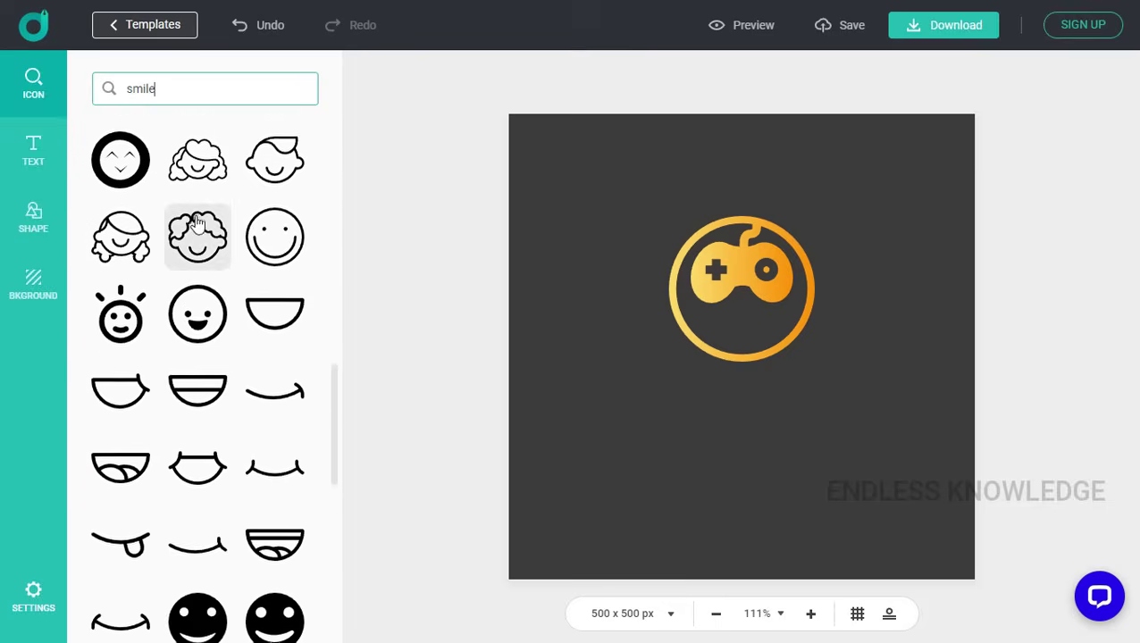
pyautogui.scroll(-1, 198, 223)
pyautogui.scroll(-2, 223, 279)
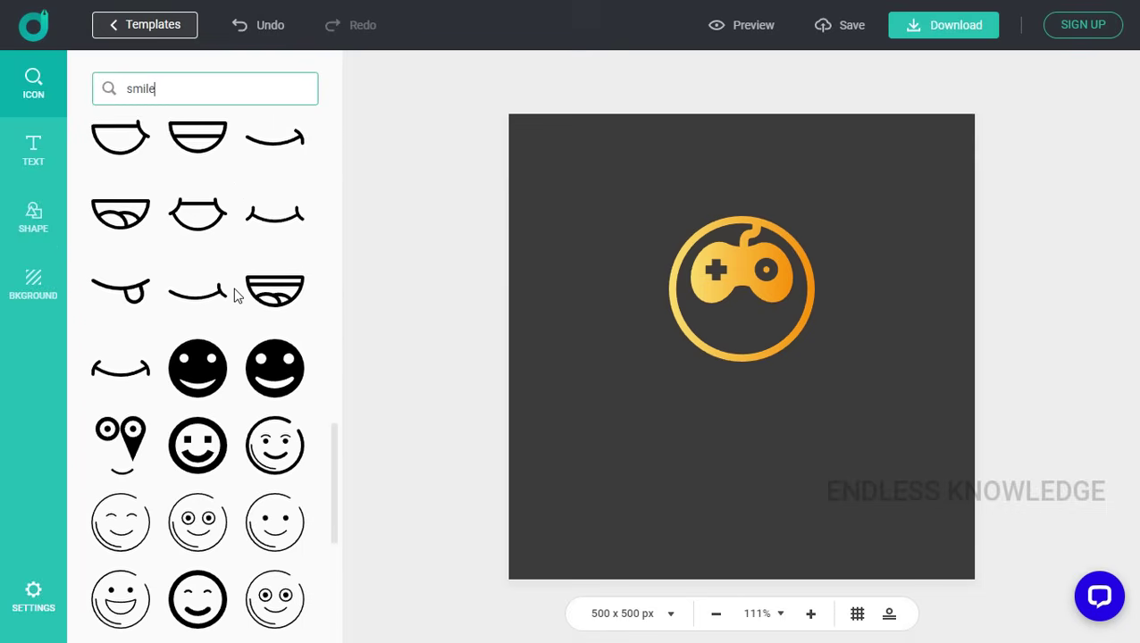
pyautogui.click(141, 355)
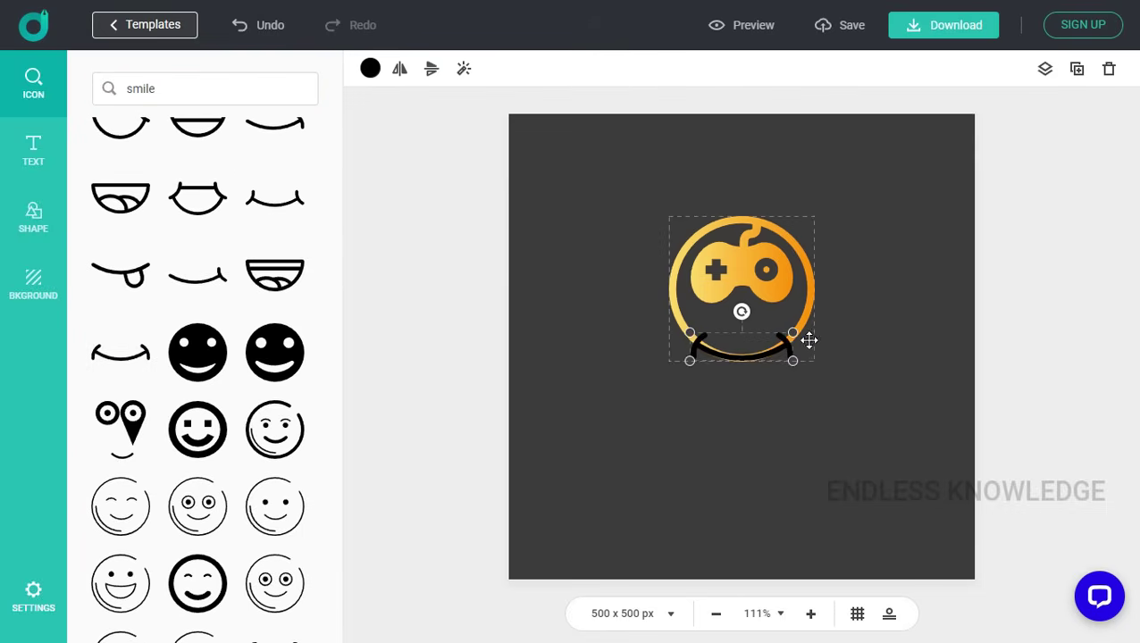
# - Shrink the smile icon to about three quarters of its width and apply the yellow-to-orange gradient to it
pyautogui.moveTo(793, 361); pyautogui.dragTo(766, 355)
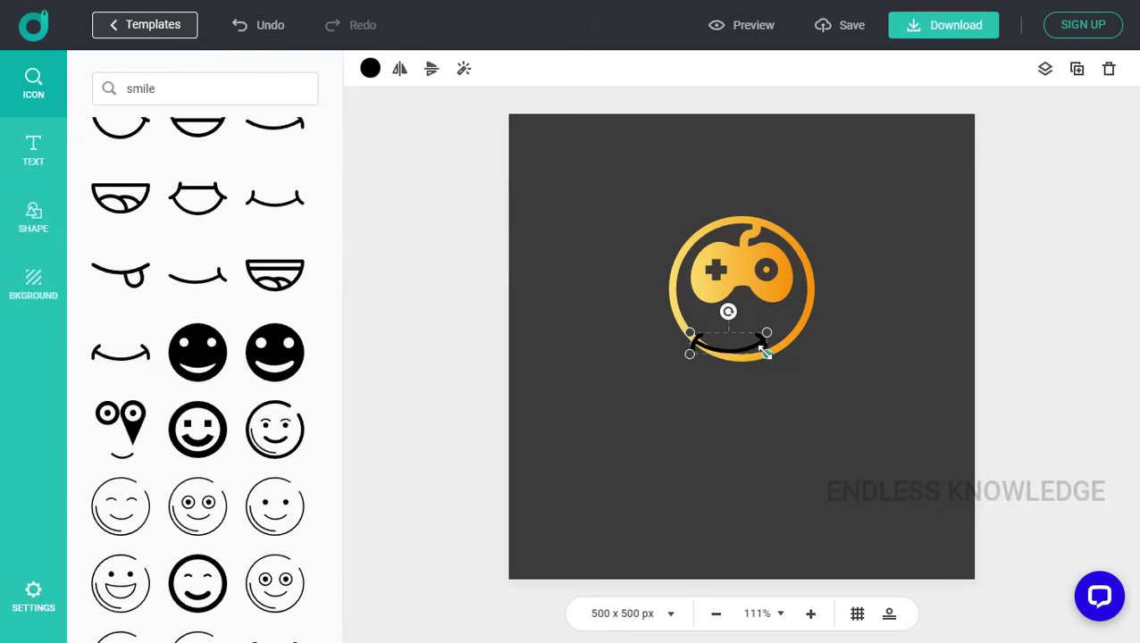
pyautogui.click(370, 69)
pyautogui.click(468, 357)
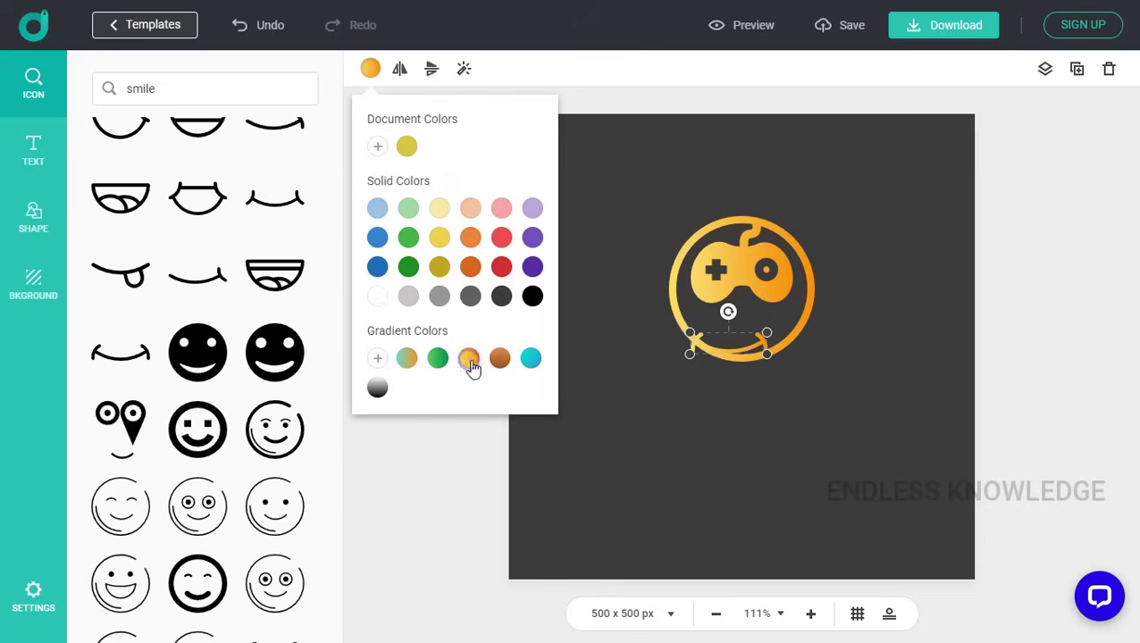
# - Undo the most recent changes made around the smile icon
pyautogui.click(736, 350)
pyautogui.hotkey('ctrl', 'z')
pyautogui.hotkey('ctrl', 'z')
pyautogui.hotkey('ctrl', 'z')
pyautogui.hotkey('ctrl', 'z')
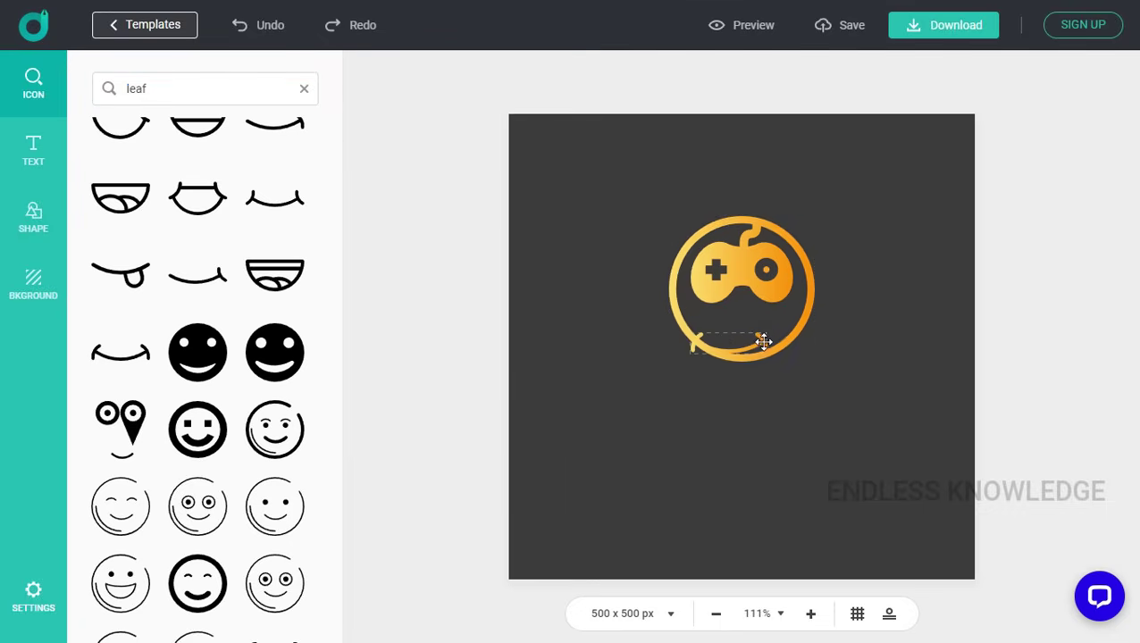
# - Move the smile up and across so it sits centred inside the circle, just below the gamepad
pyautogui.click(753, 348)
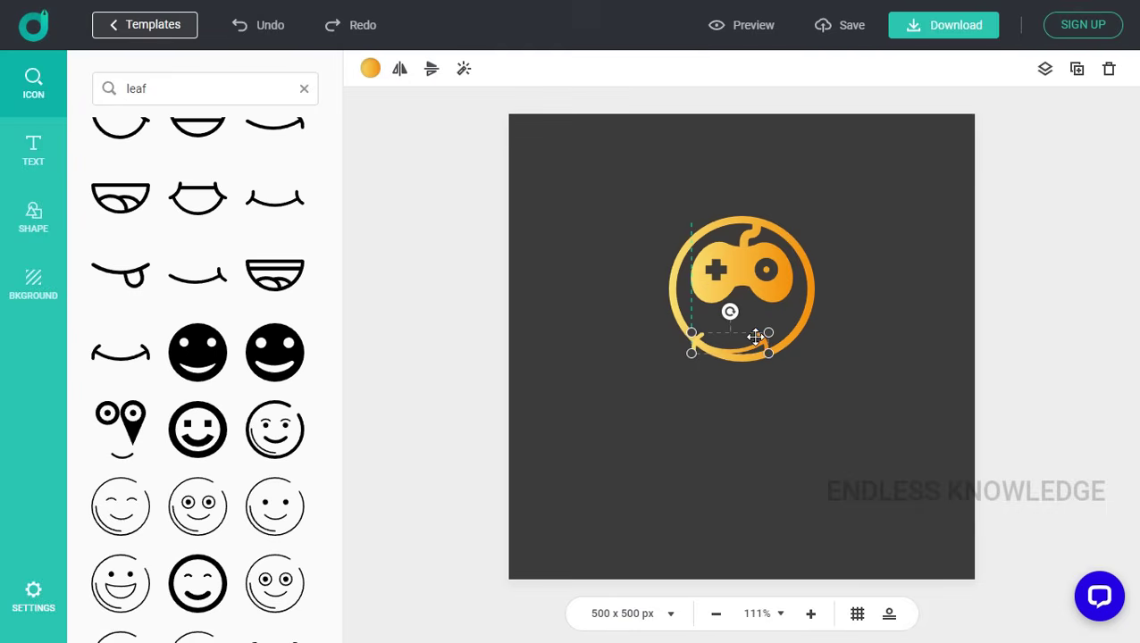
pyautogui.moveTo(751, 339); pyautogui.dragTo(755, 338)
pyautogui.press('Up')
pyautogui.press('Up')
pyautogui.press('Up')
pyautogui.press('Up')
pyautogui.press('Up')
pyautogui.press('Up')
pyautogui.press('Up')
pyautogui.press('Up')
pyautogui.press('Up')
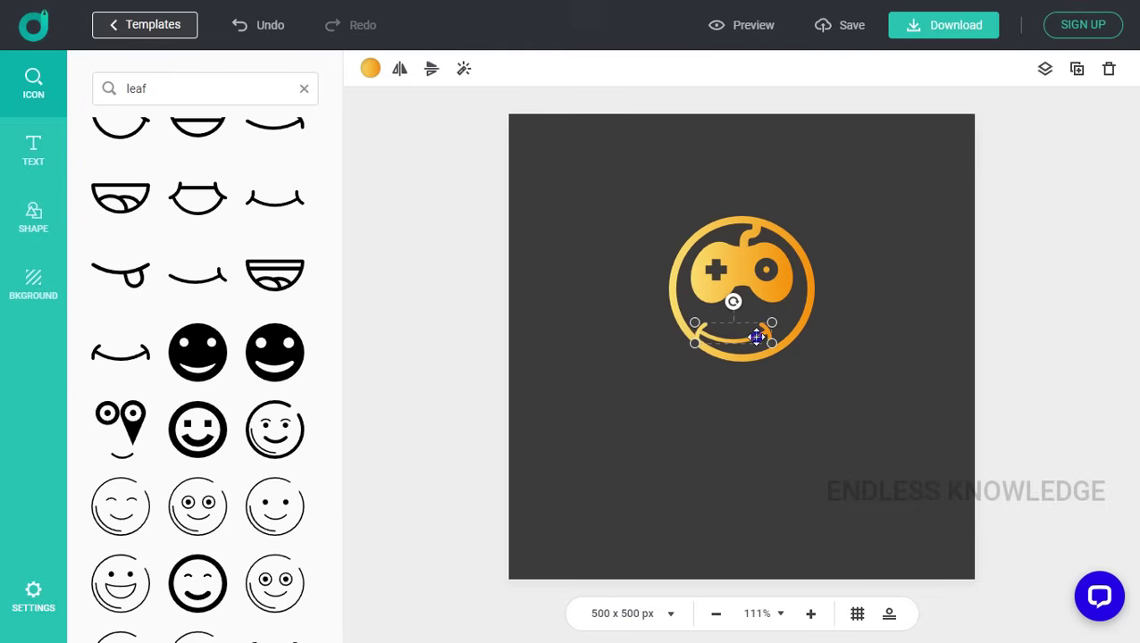
pyautogui.moveTo(756, 337); pyautogui.dragTo(764, 328)
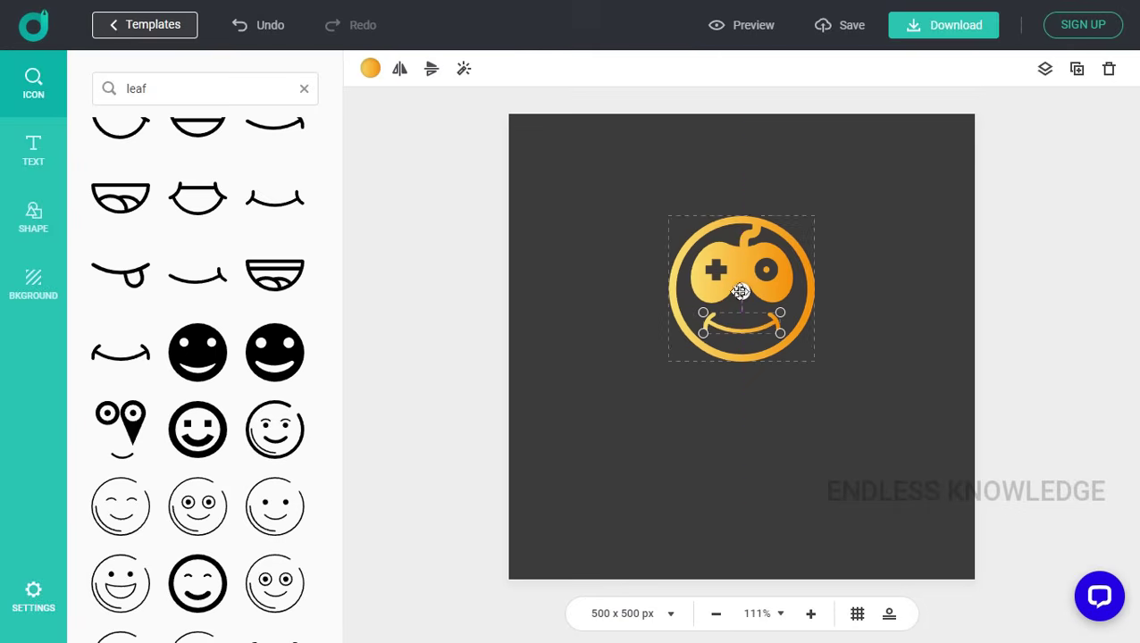
pyautogui.click(863, 403)
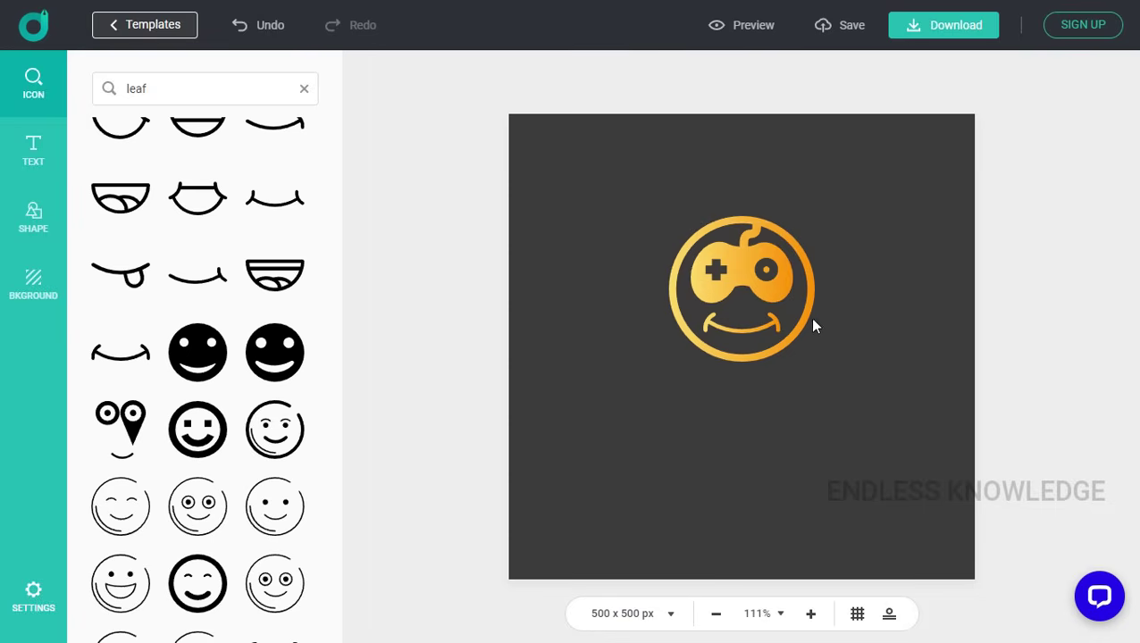
# - Select the smile, gamepad and circle together and move them slightly higher, keeping them horizontally centred on the canvas
pyautogui.click(776, 323)
pyautogui.keyDown('shift'); pyautogui.click(771, 282); pyautogui.keyUp('shift')
pyautogui.keyDown('shift'); pyautogui.click(810, 295); pyautogui.keyUp('shift')
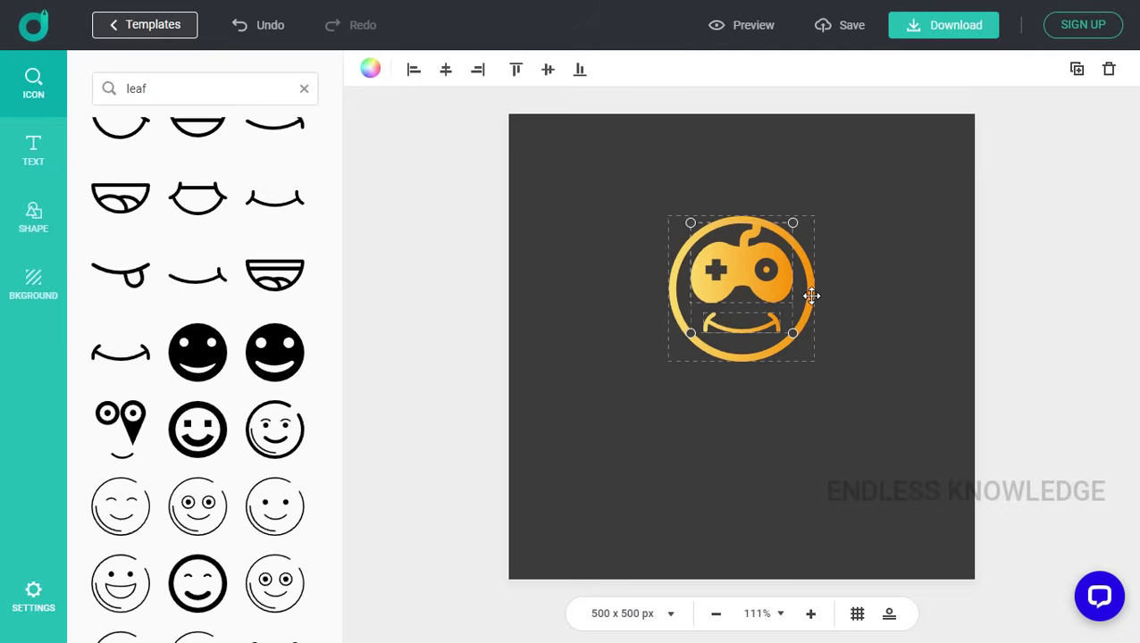
pyautogui.moveTo(815, 314); pyautogui.dragTo(805, 270)
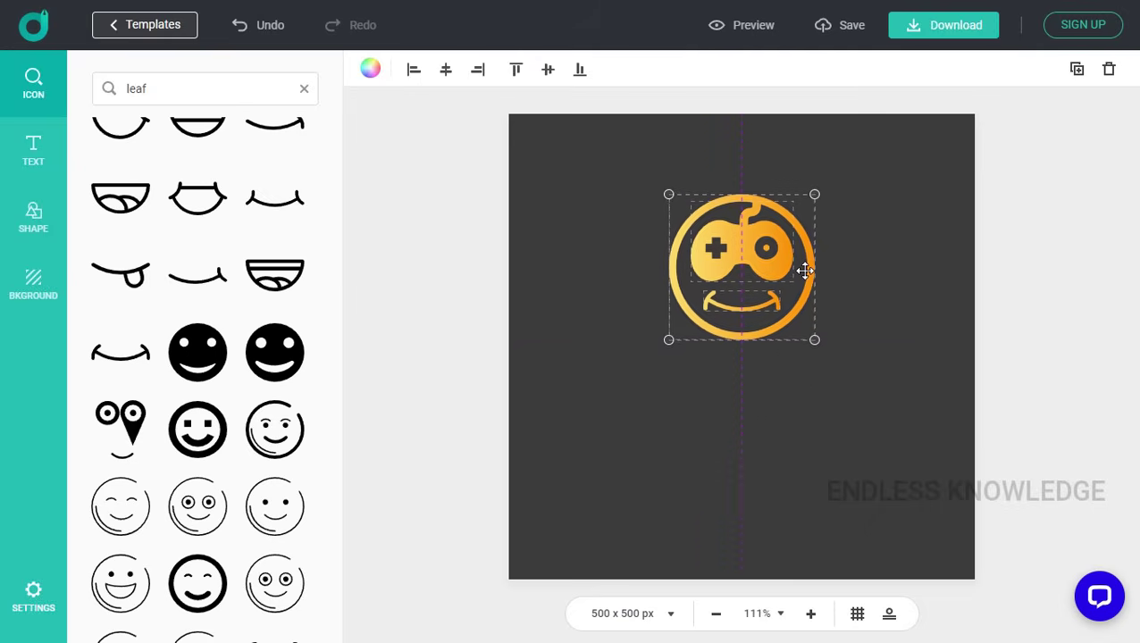
pyautogui.click(799, 385)
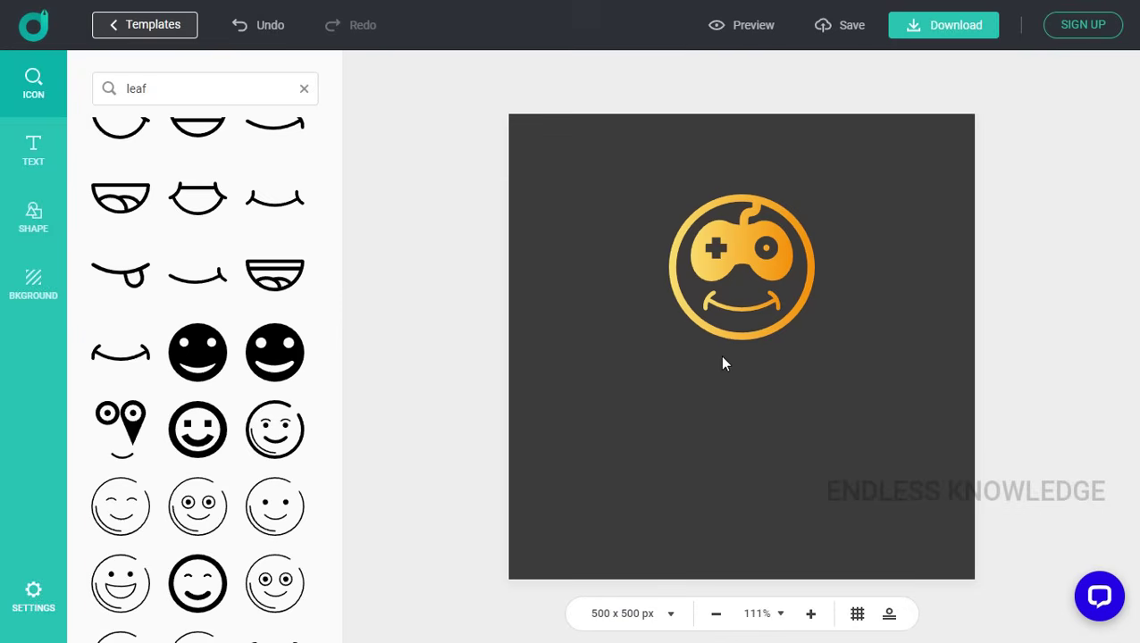
# - Add a logo name reading ENDLESS GAMES and place it centred just below the circle
pyautogui.click(36, 159)
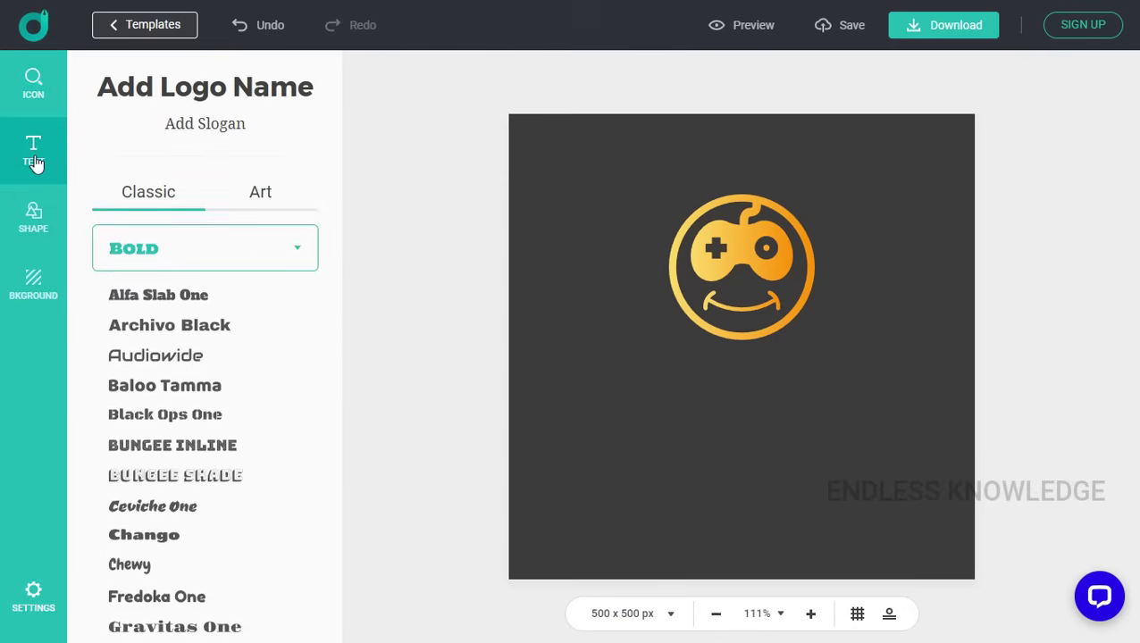
pyautogui.click(148, 100)
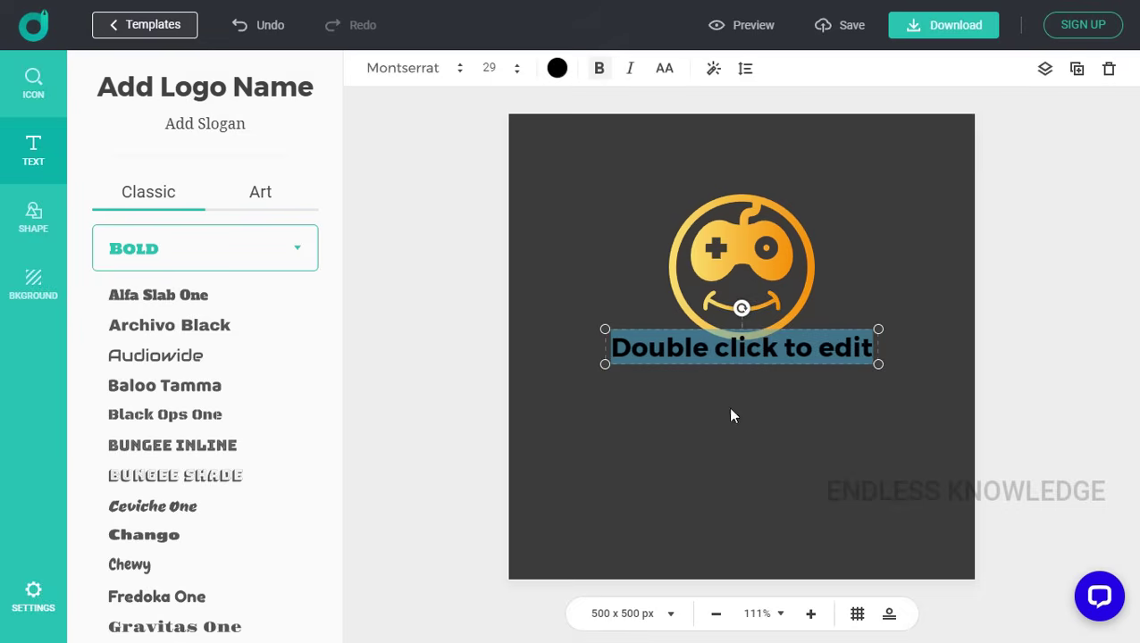
pyautogui.write('ENDLES')
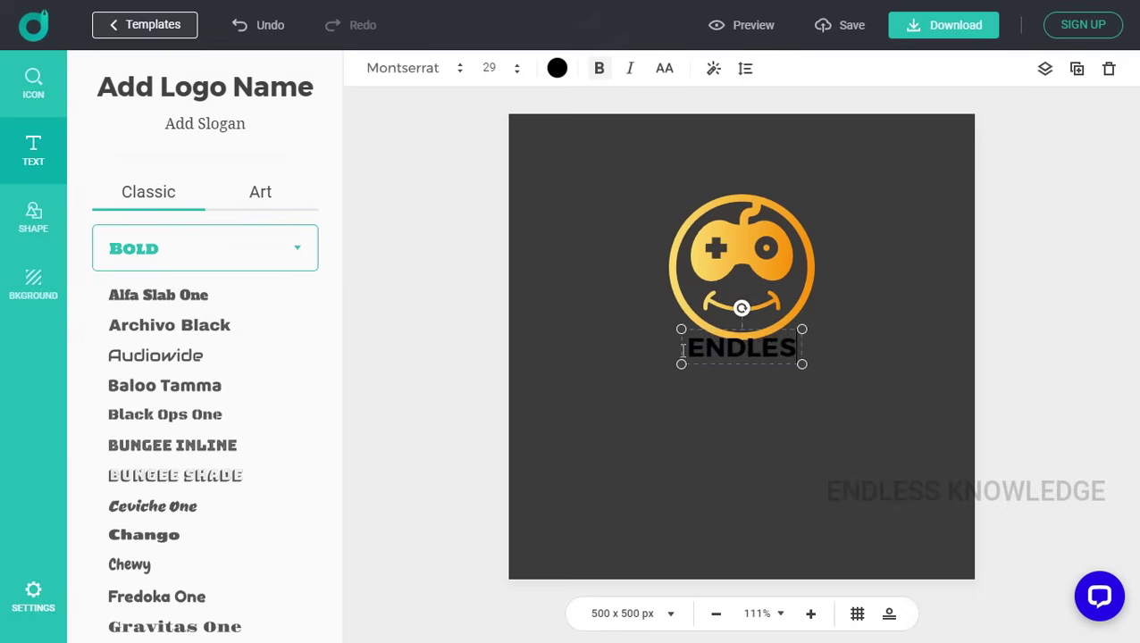
pyautogui.write('S GAMES')
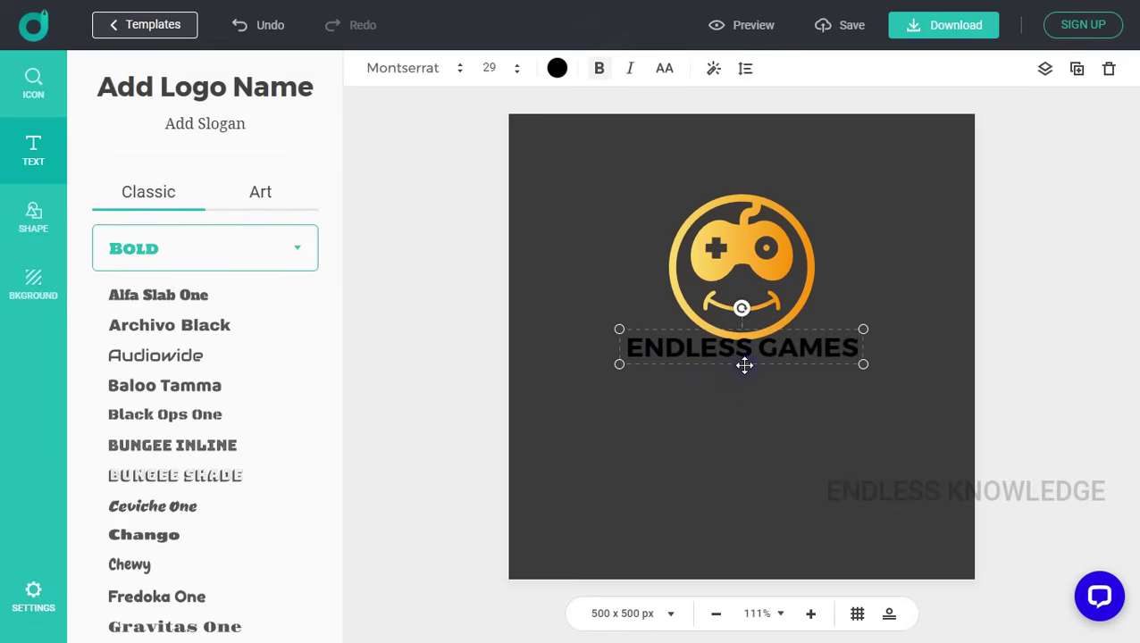
pyautogui.moveTo(744, 365); pyautogui.dragTo(741, 383)
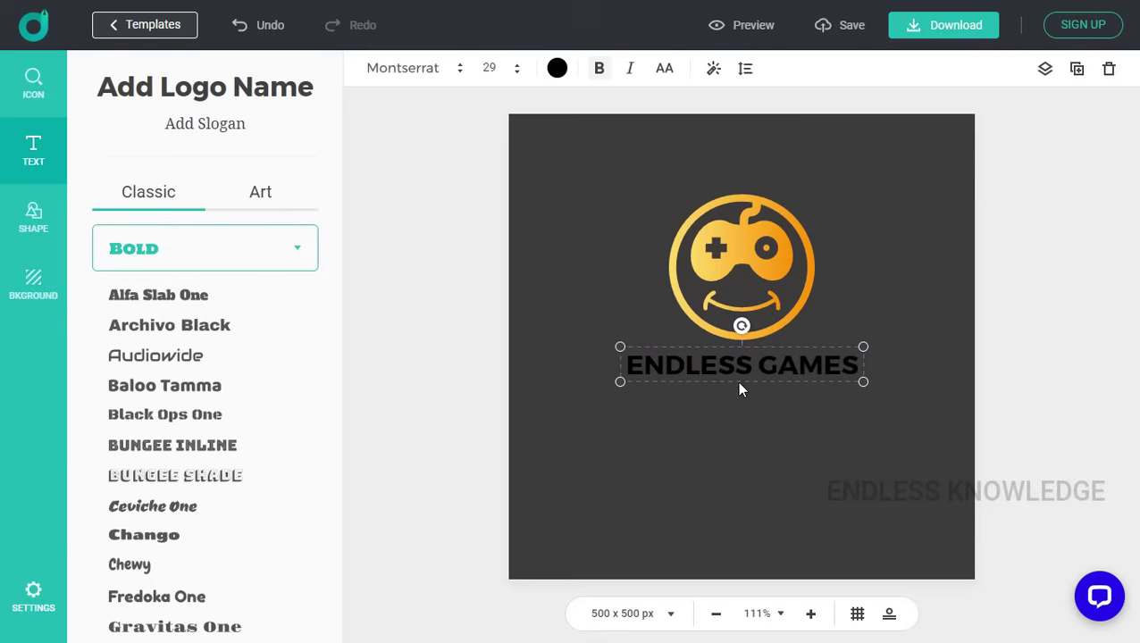
# - Try the Modern(Sans) fonts Black Ops One and Concert One on the ENDLESS GAMES text
pyautogui.click(293, 251)
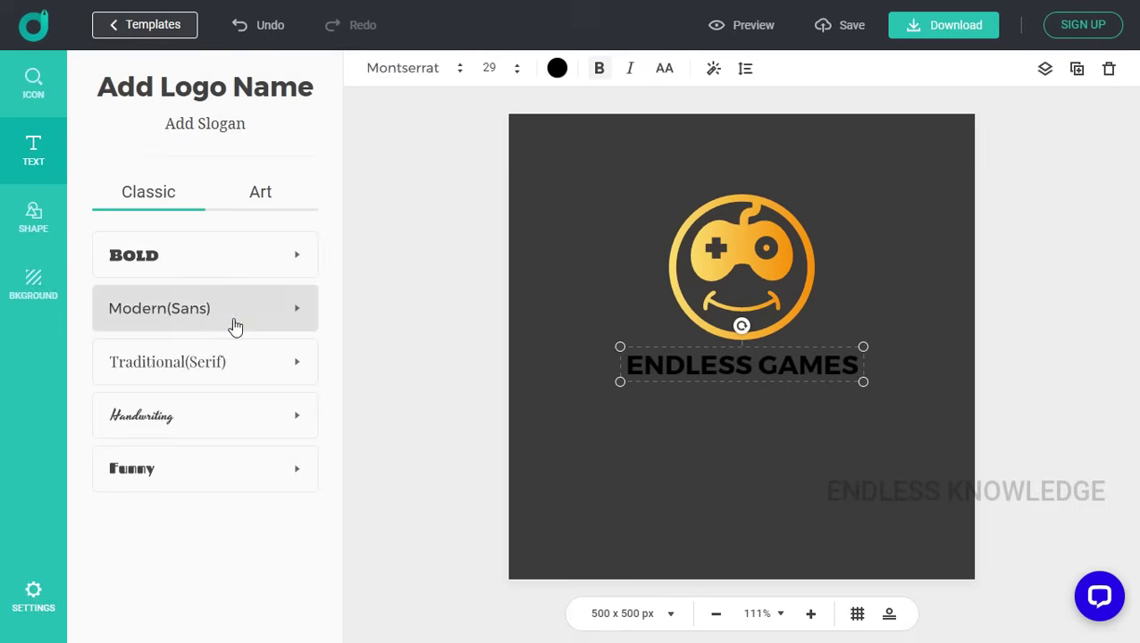
pyautogui.click(235, 326)
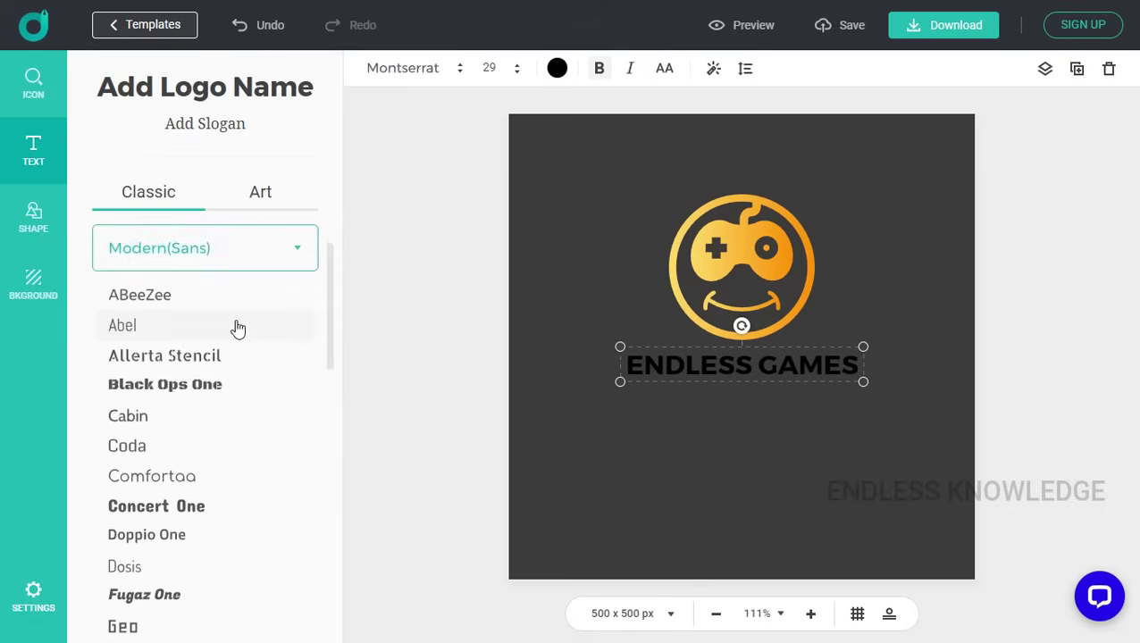
pyautogui.click(220, 389)
pyautogui.scroll(-3, 237, 383)
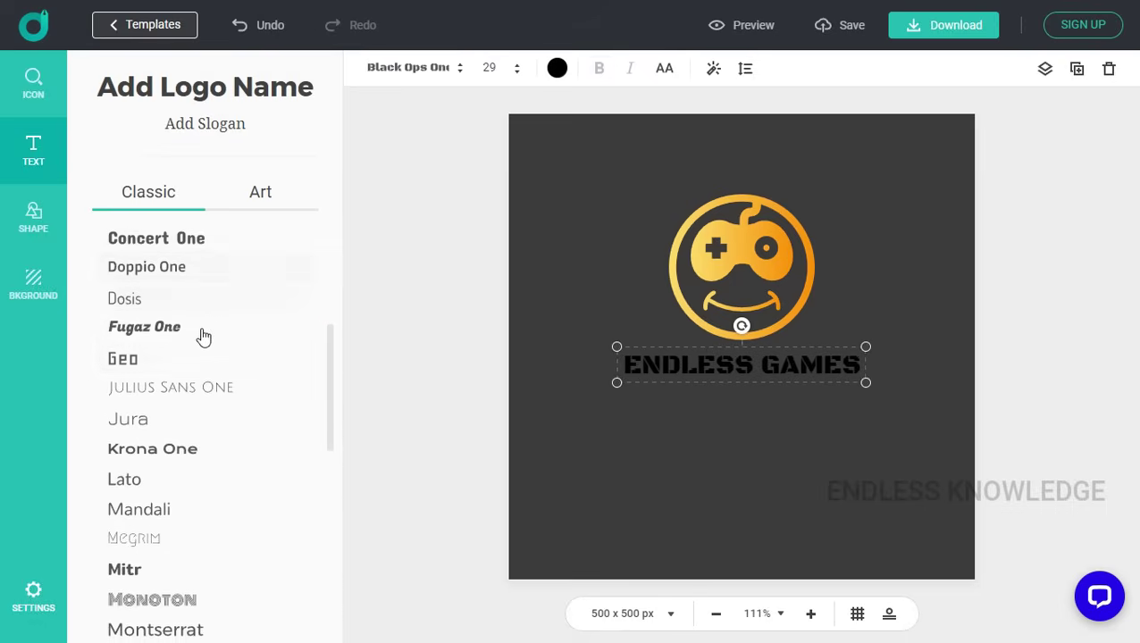
pyautogui.scroll(-4, 202, 341)
pyautogui.scroll(-2, 202, 348)
pyautogui.scroll(5, 192, 339)
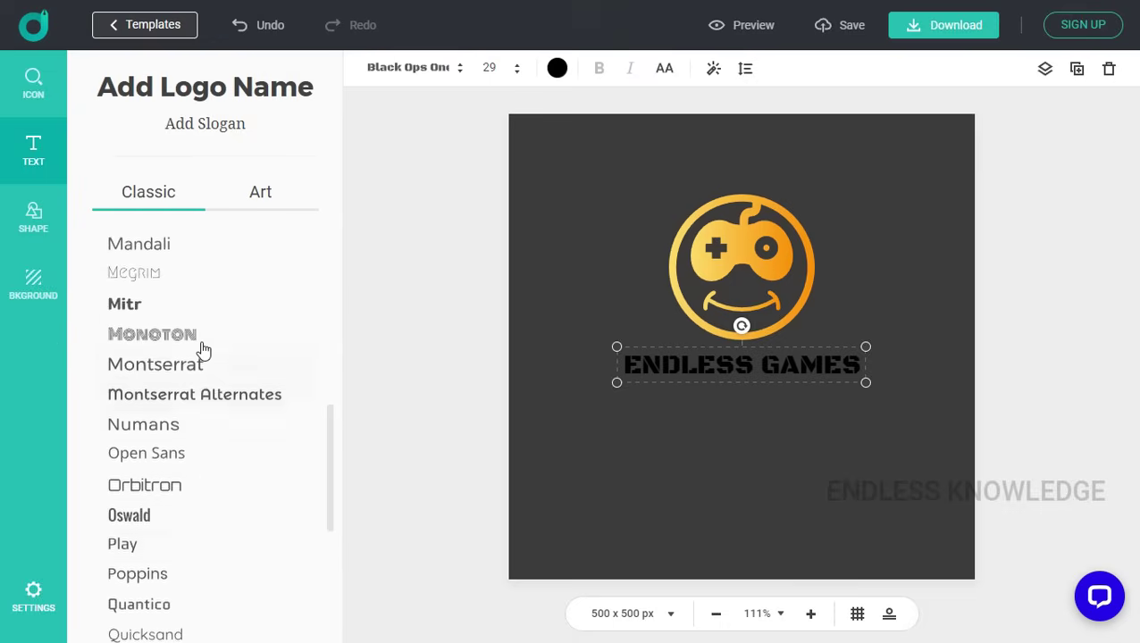
pyautogui.scroll(1, 183, 348)
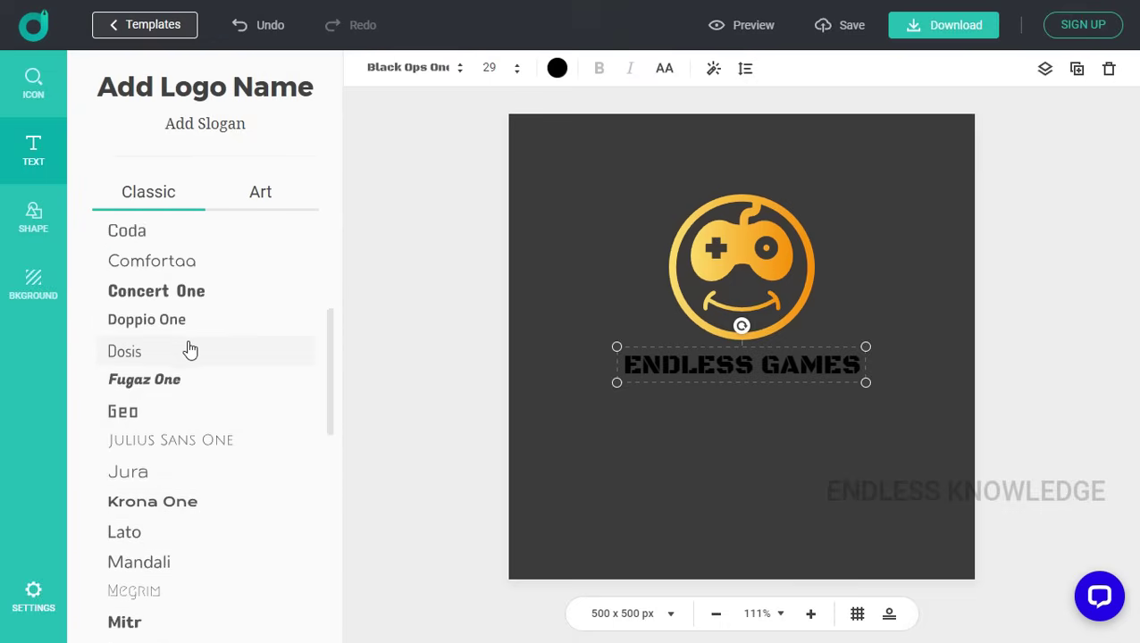
pyautogui.click(208, 302)
pyautogui.scroll(2, 208, 308)
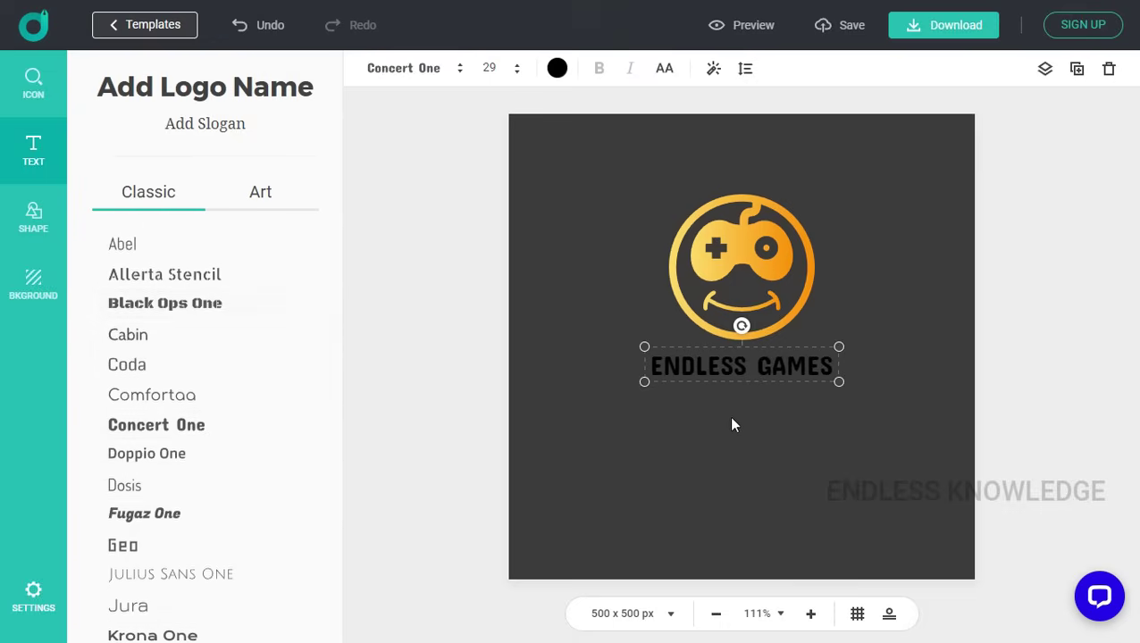
# - Set the ENDLESS GAMES text to the Baloo Tamma font from the Bold category
pyautogui.scroll(1, 167, 338)
pyautogui.scroll(2, 167, 337)
pyautogui.click(192, 300)
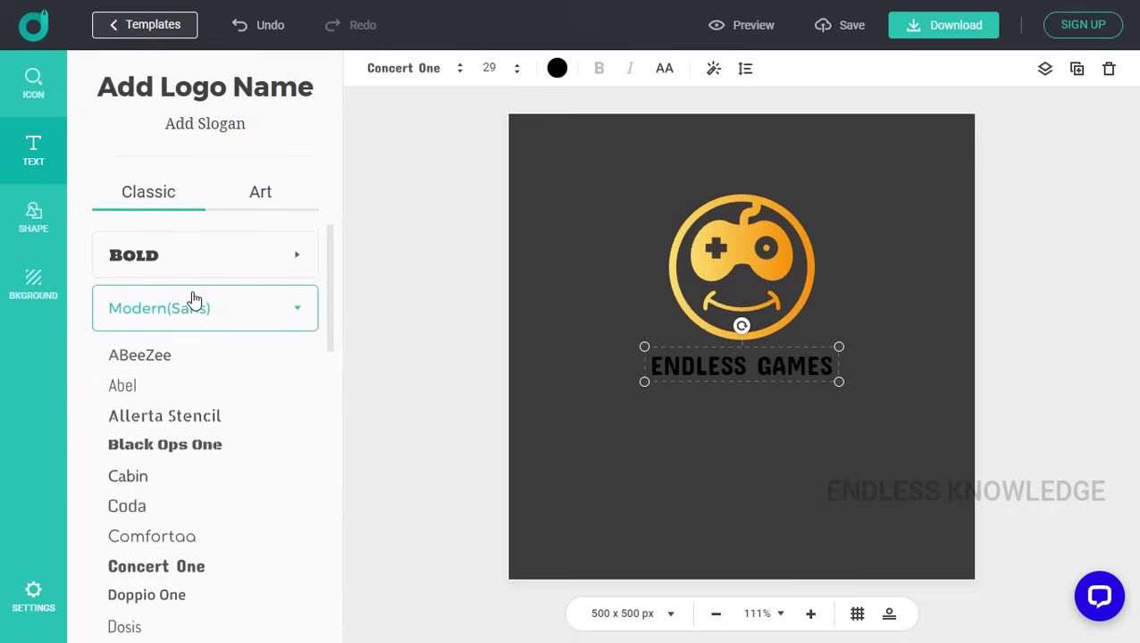
pyautogui.click(236, 265)
pyautogui.click(205, 388)
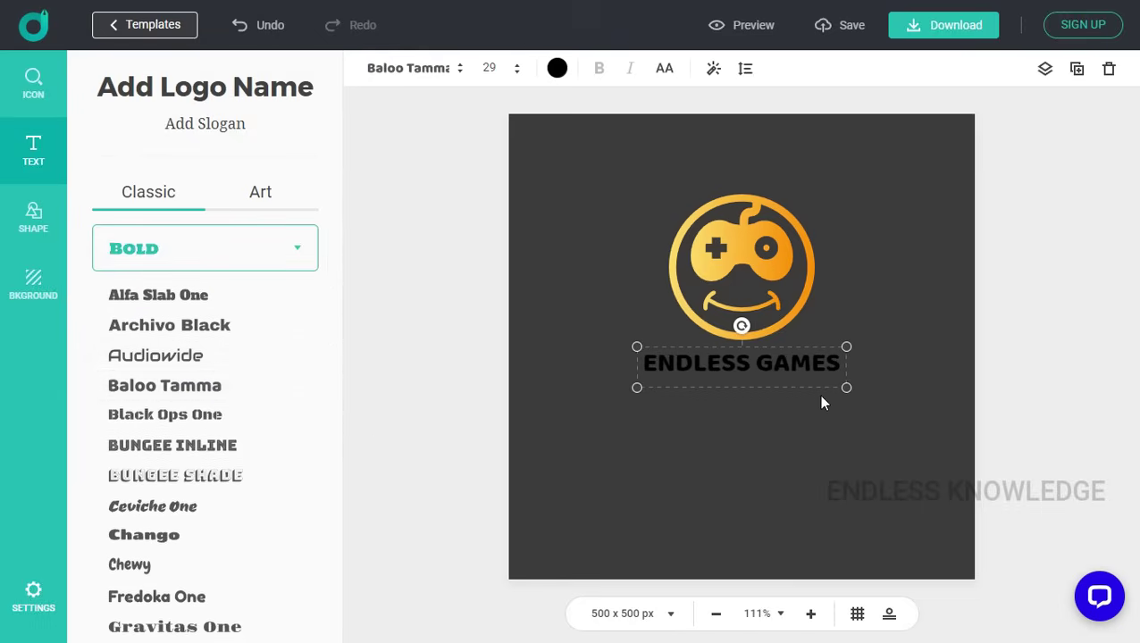
pyautogui.moveTo(791, 387); pyautogui.dragTo(786, 387)
# - Colour the ENDLESS GAMES text solid white
pyautogui.click(556, 71)
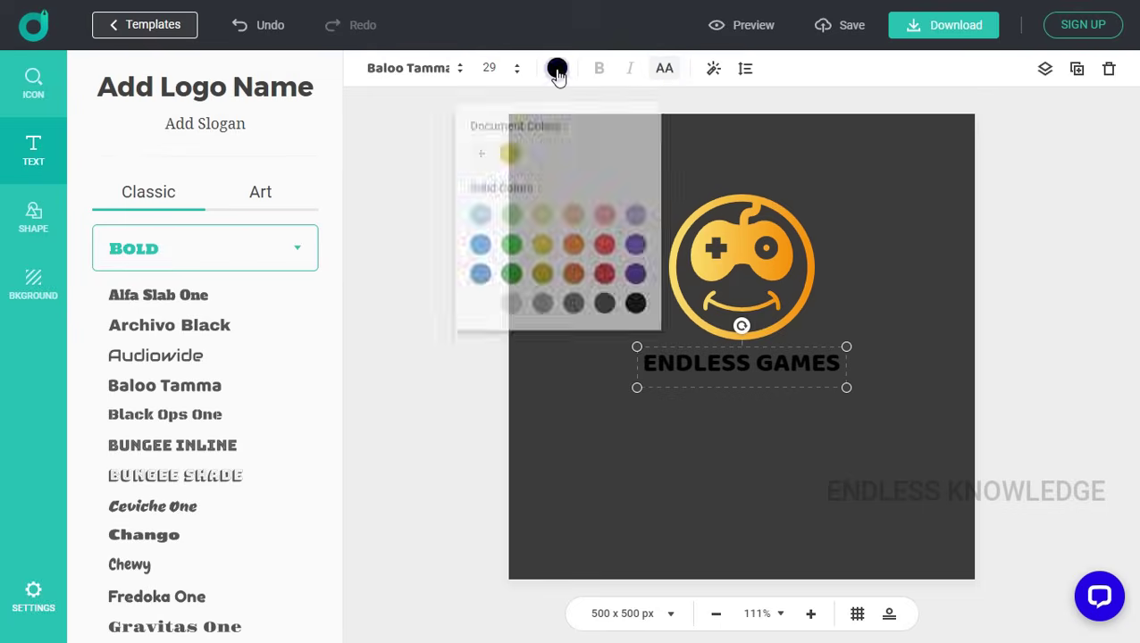
pyautogui.click(481, 297)
pyautogui.click(785, 80)
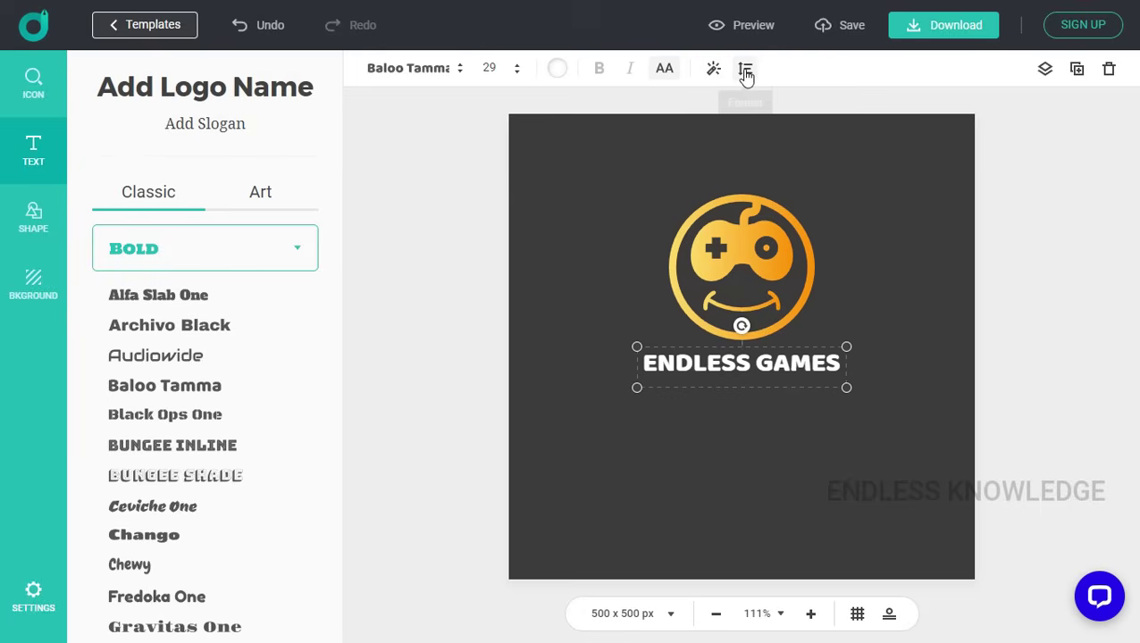
# - Try out curve, line height and spacing on the ENDLESS GAMES text, resetting each to 0
pyautogui.click(746, 72)
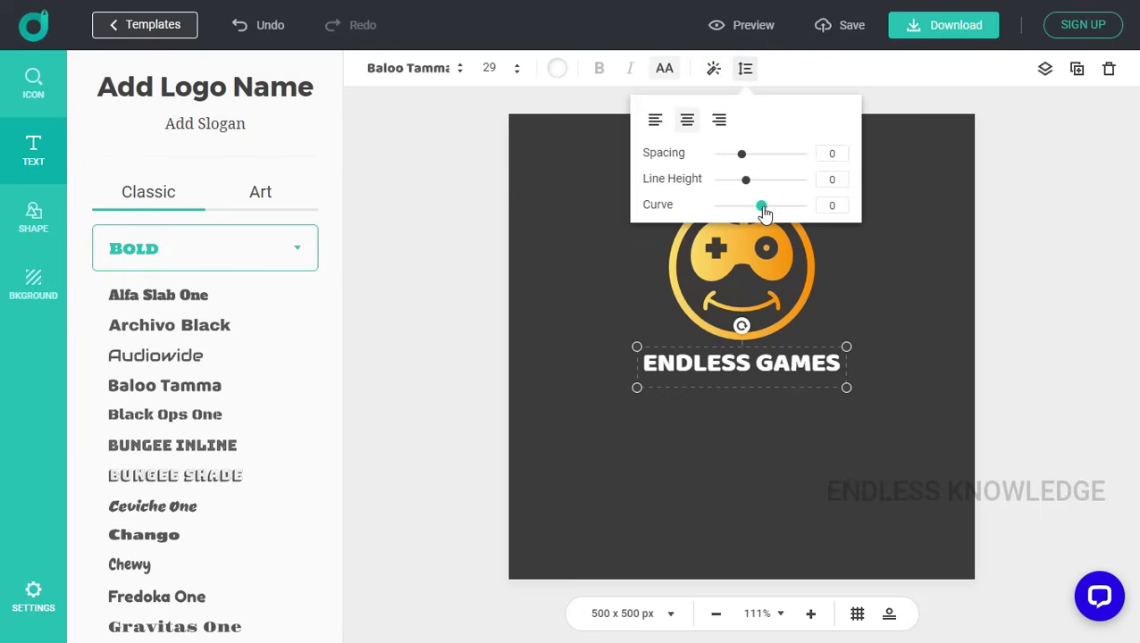
pyautogui.moveTo(764, 215)
pyautogui.mouseDown()
pyautogui.moveTo(804, 216)
pyautogui.moveTo(726, 209)
pyautogui.moveTo(789, 213)
pyautogui.moveTo(768, 216)
pyautogui.mouseUp()
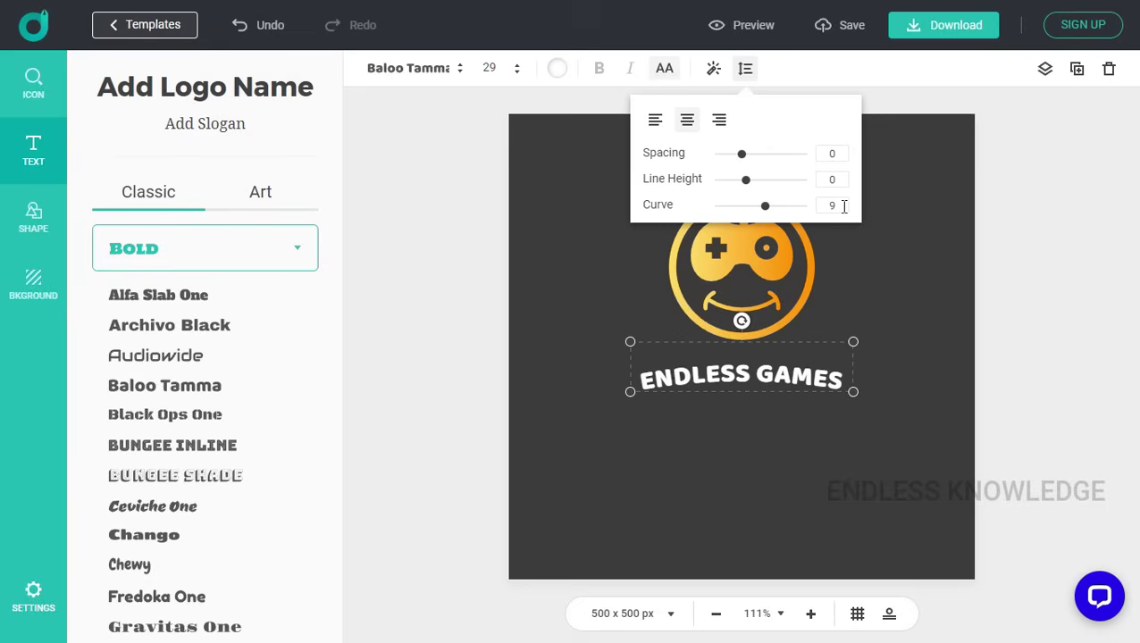
pyautogui.doubleClick(835, 206)
pyautogui.write('0')
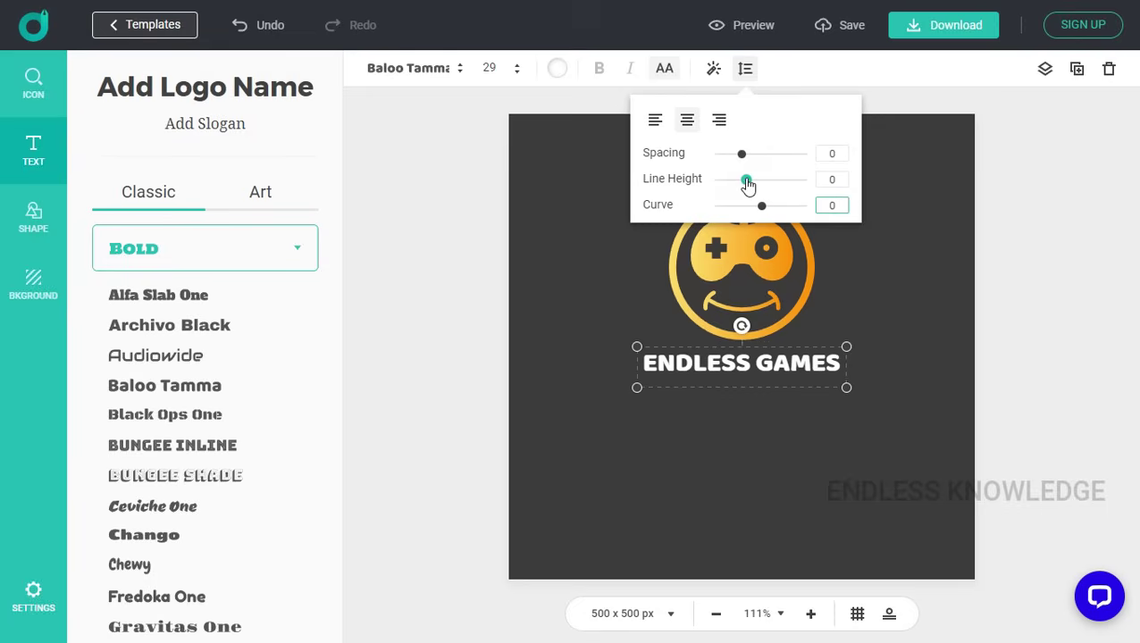
pyautogui.moveTo(748, 185); pyautogui.dragTo(745, 183)
pyautogui.doubleClick(829, 180)
pyautogui.write('0')
pyautogui.moveTo(744, 164); pyautogui.dragTo(758, 163)
pyautogui.doubleClick(832, 153)
pyautogui.write('0')
pyautogui.click(793, 68)
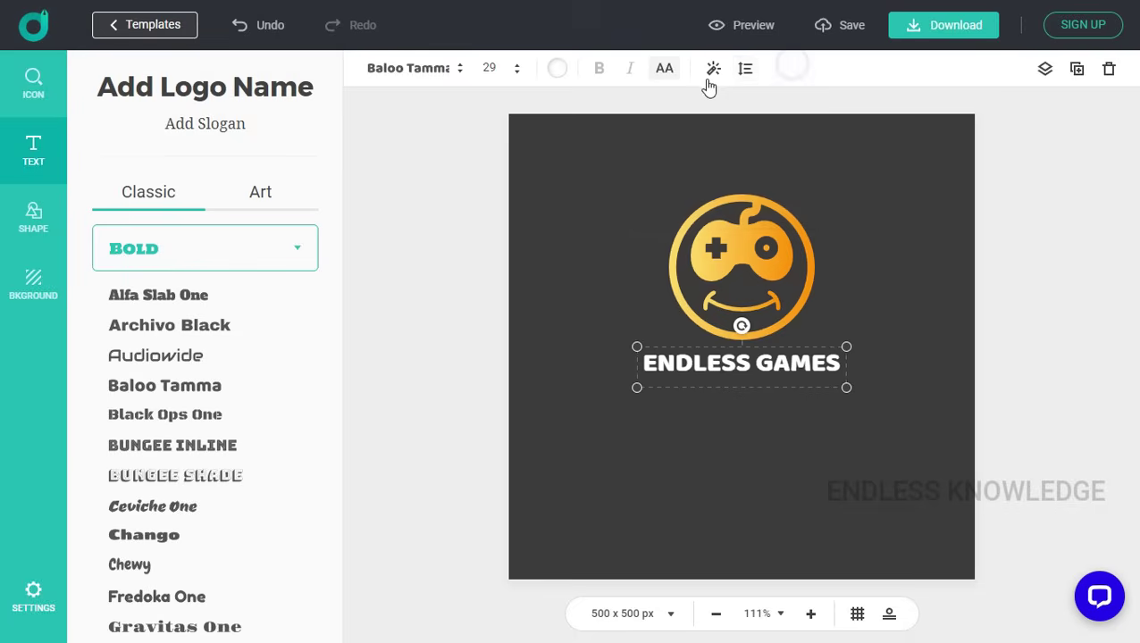
# - Try an outline and a shadow/glow effect on the ENDLESS GAMES text, switching each off again
pyautogui.click(712, 71)
pyautogui.click(794, 158)
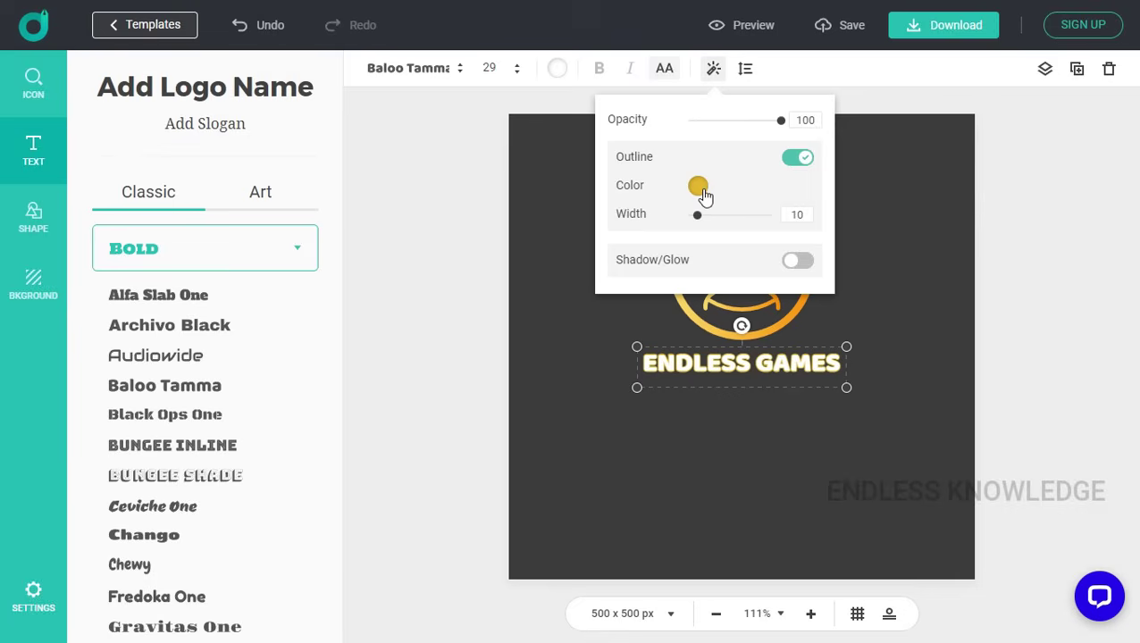
pyautogui.click(802, 159)
pyautogui.click(795, 204)
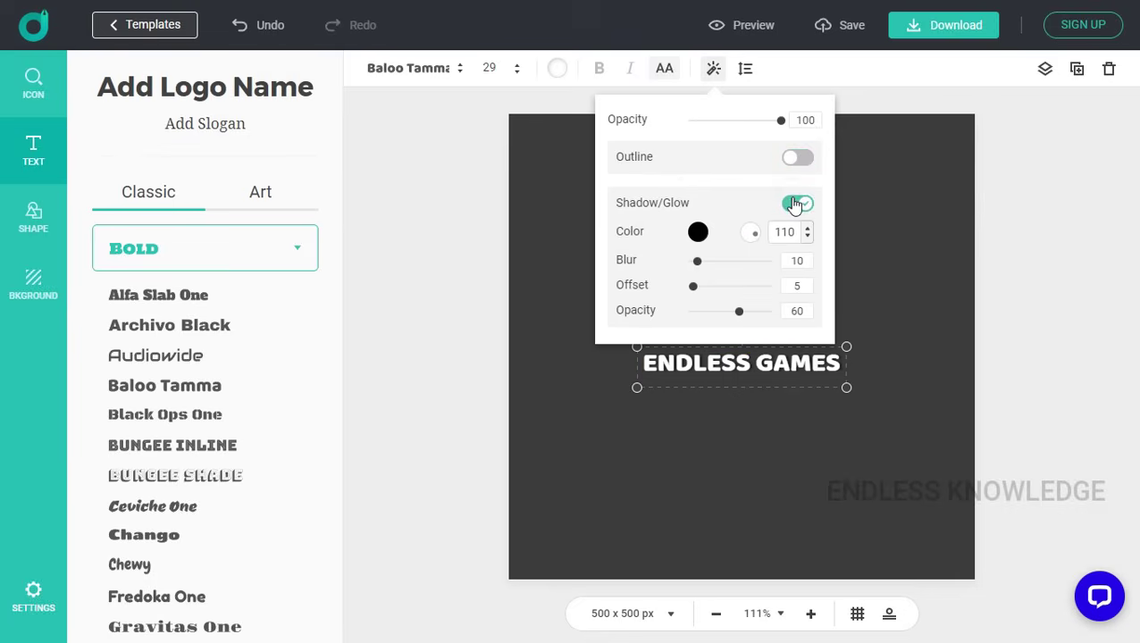
pyautogui.click(794, 204)
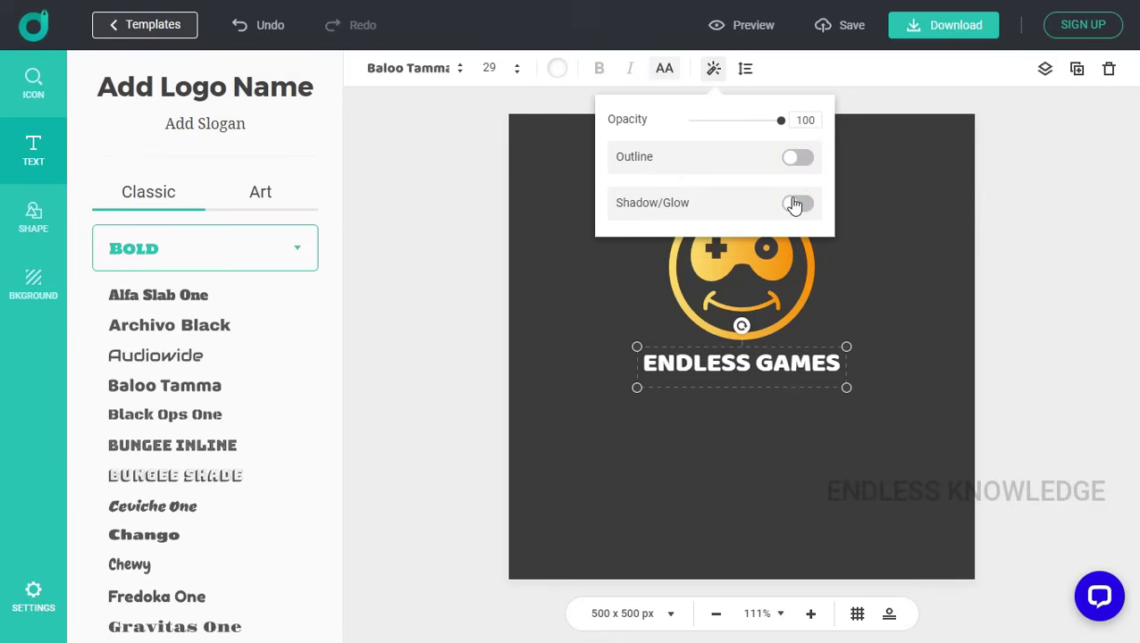
pyautogui.click(840, 89)
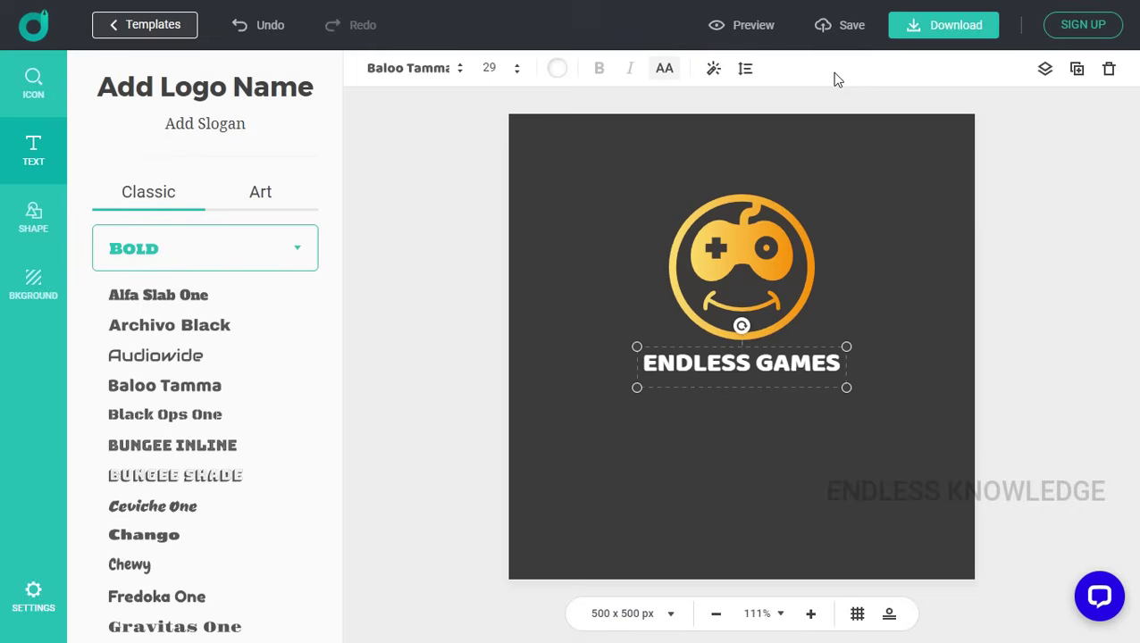
# - Try size 36 for the ENDLESS GAMES text, then set its font size to 33
pyautogui.click(488, 68)
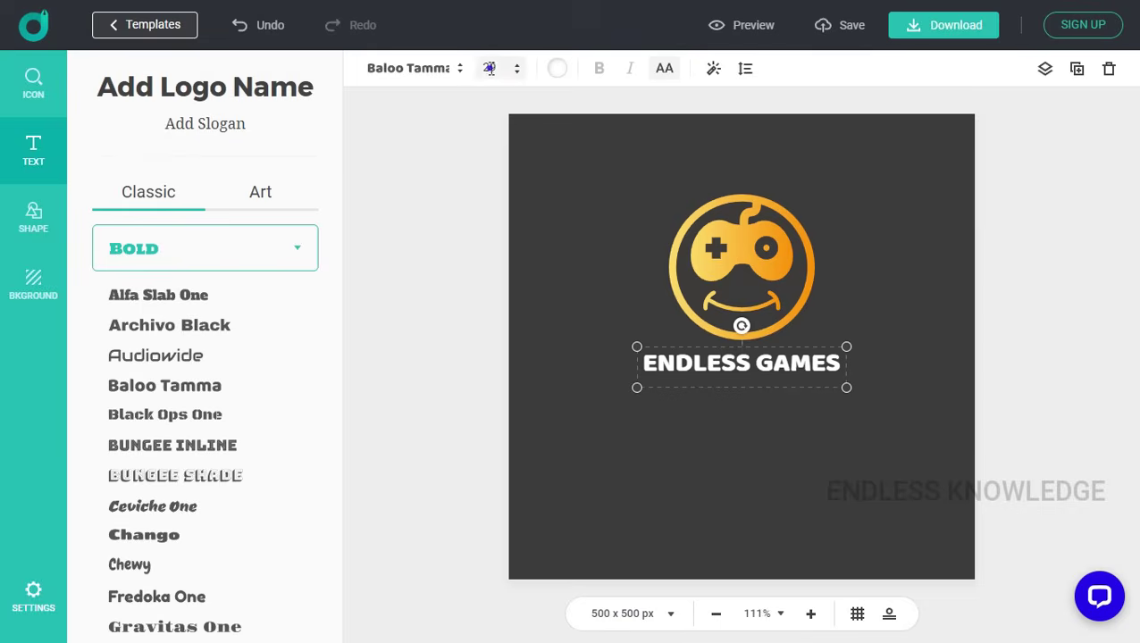
pyautogui.click(502, 295)
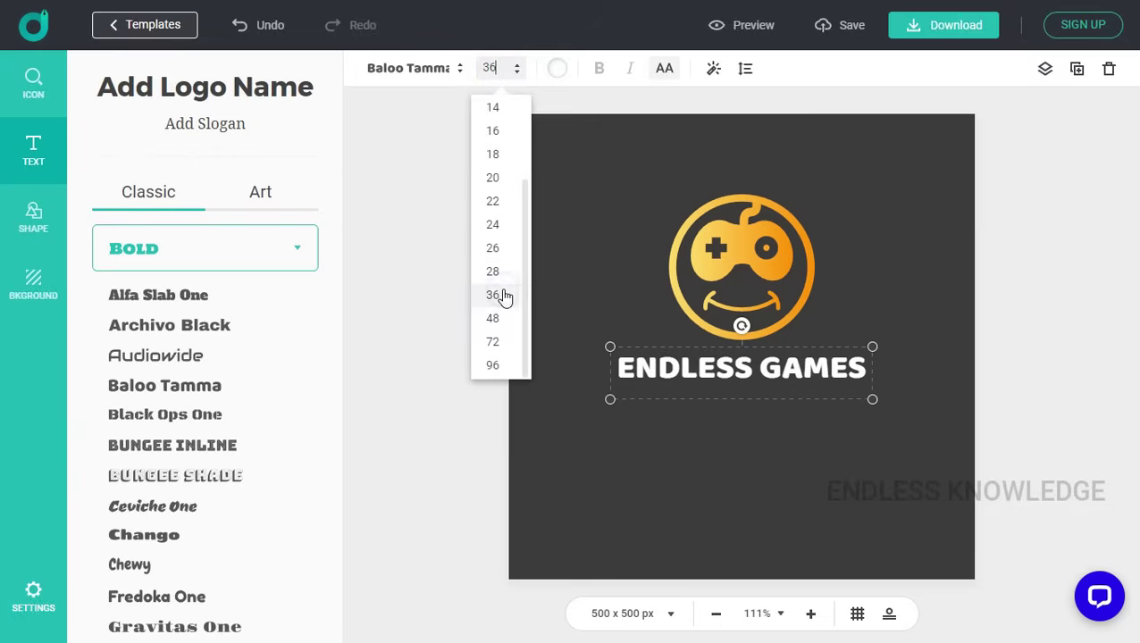
pyautogui.click(498, 68)
pyautogui.moveTo(498, 68); pyautogui.dragTo(475, 71)
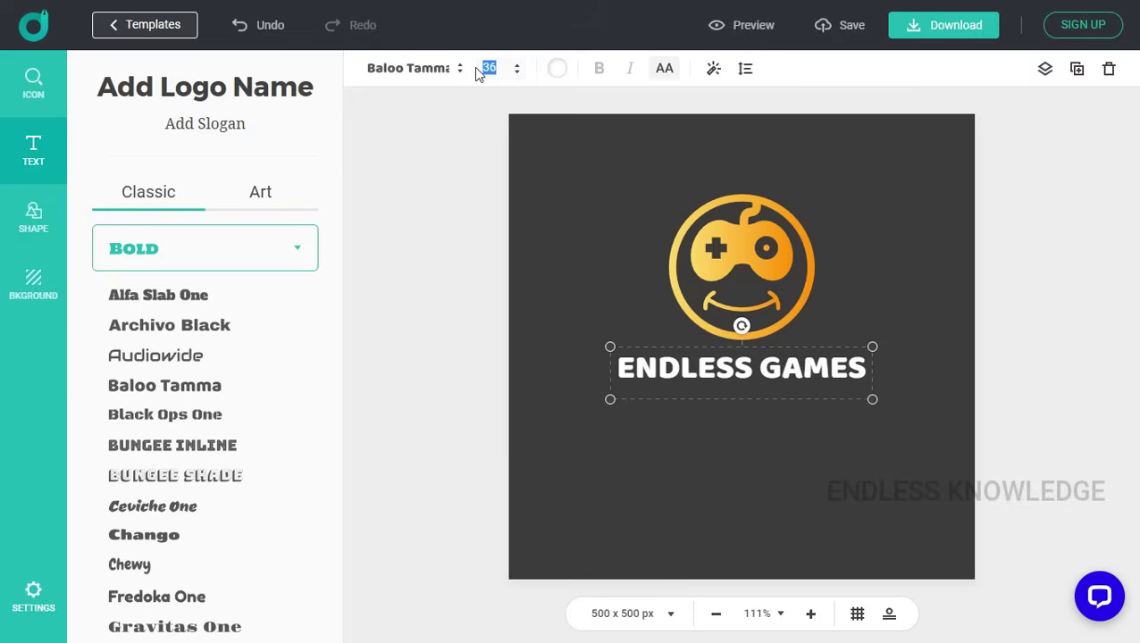
pyautogui.write('33')
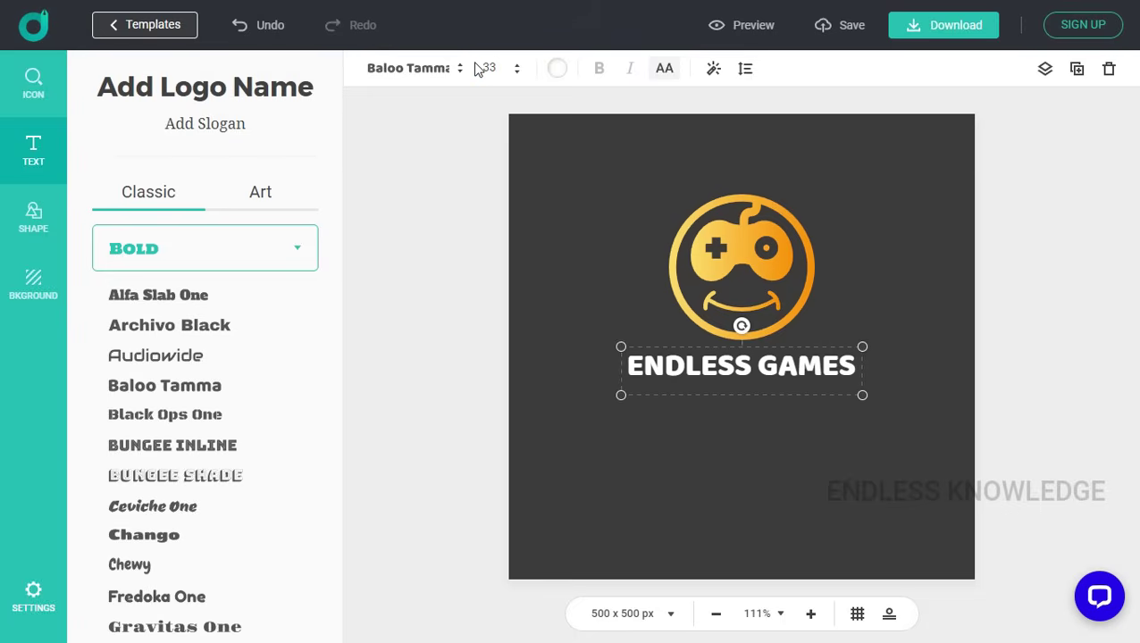
pyautogui.click(778, 435)
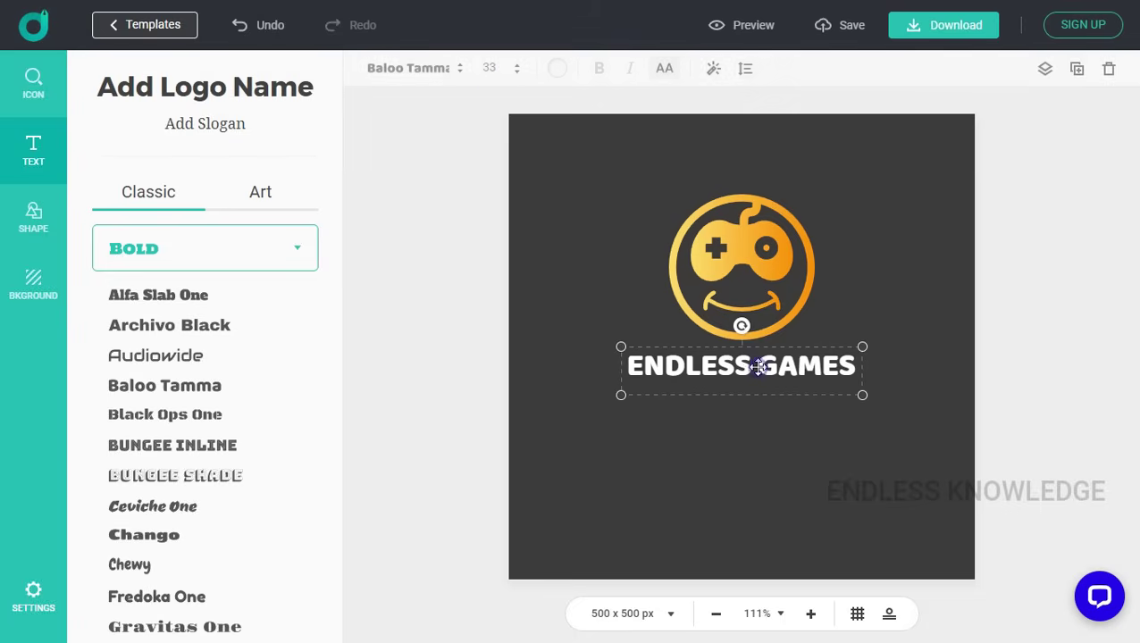
# - Add a slogan reading NO WORRIES and place it centred below the ENDLESS GAMES text
pyautogui.moveTo(763, 367); pyautogui.dragTo(759, 368)
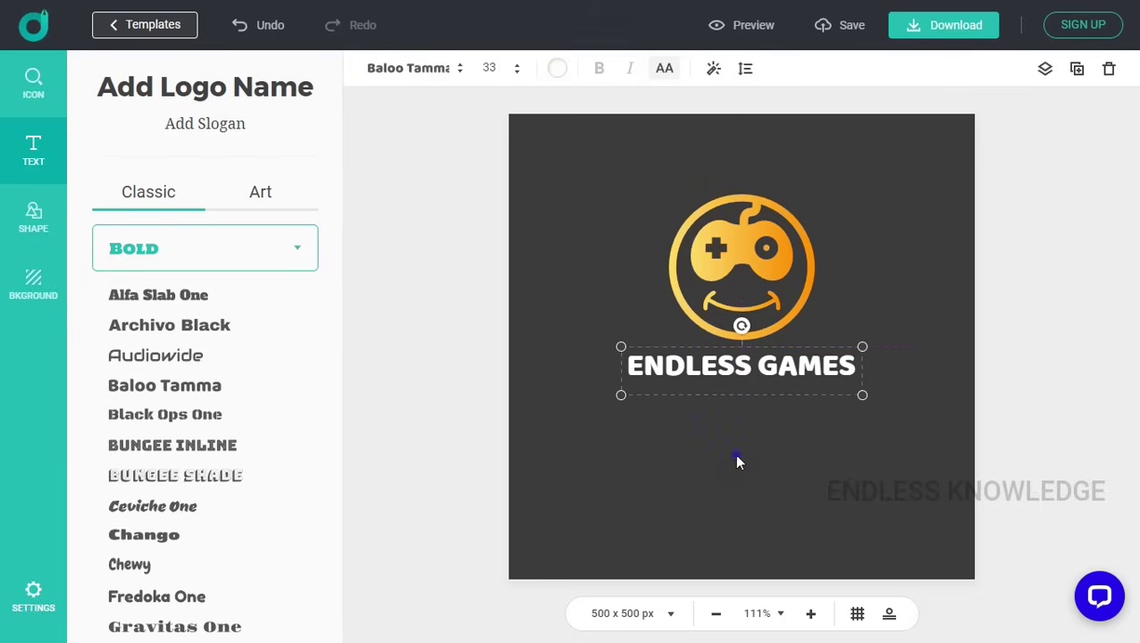
pyautogui.click(738, 457)
pyautogui.click(231, 130)
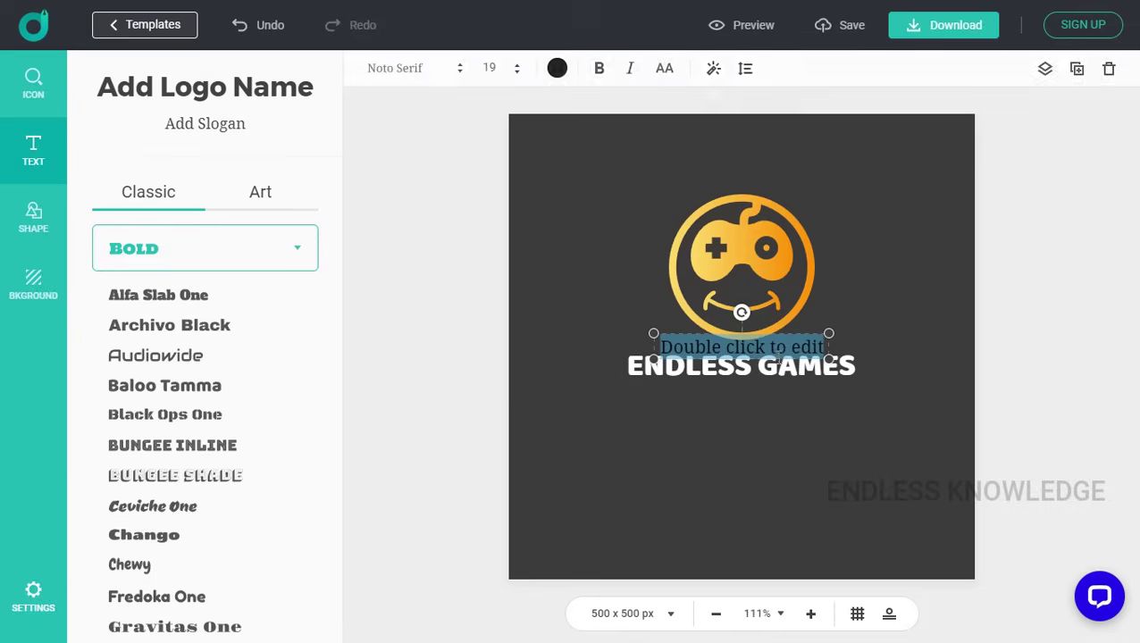
pyautogui.write('NO')
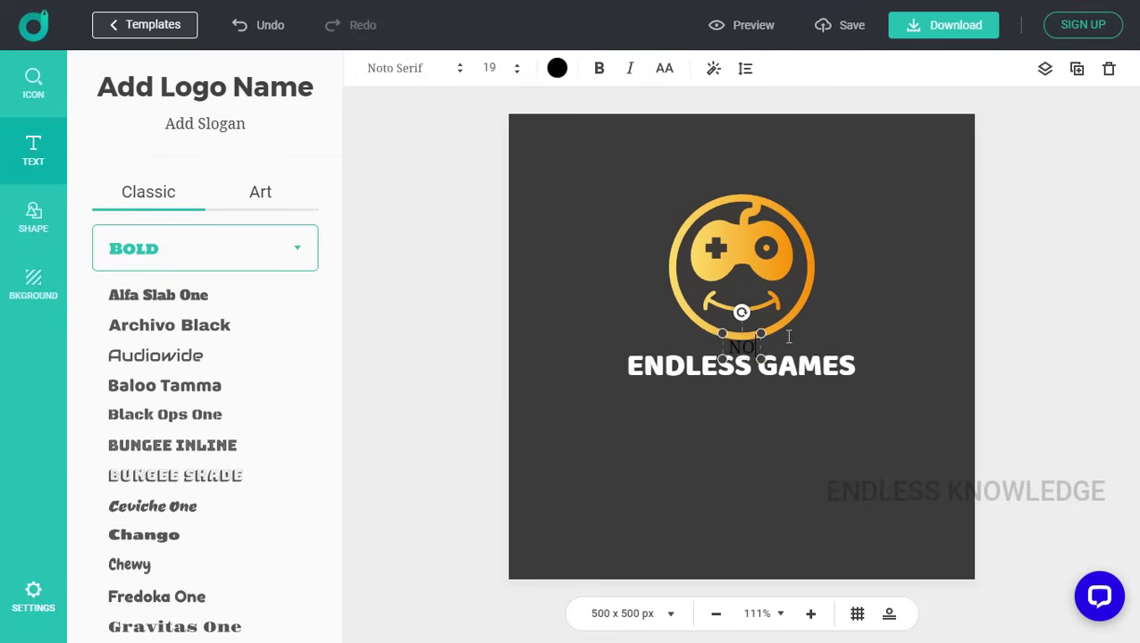
pyautogui.write(' WORRIES')
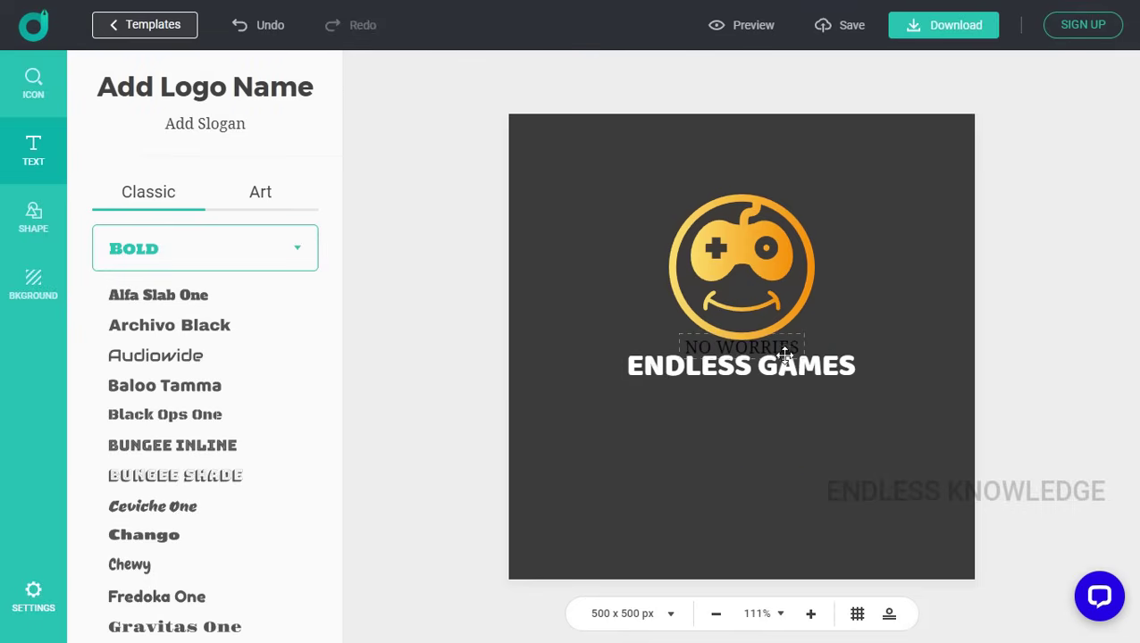
pyautogui.moveTo(781, 341); pyautogui.dragTo(781, 407)
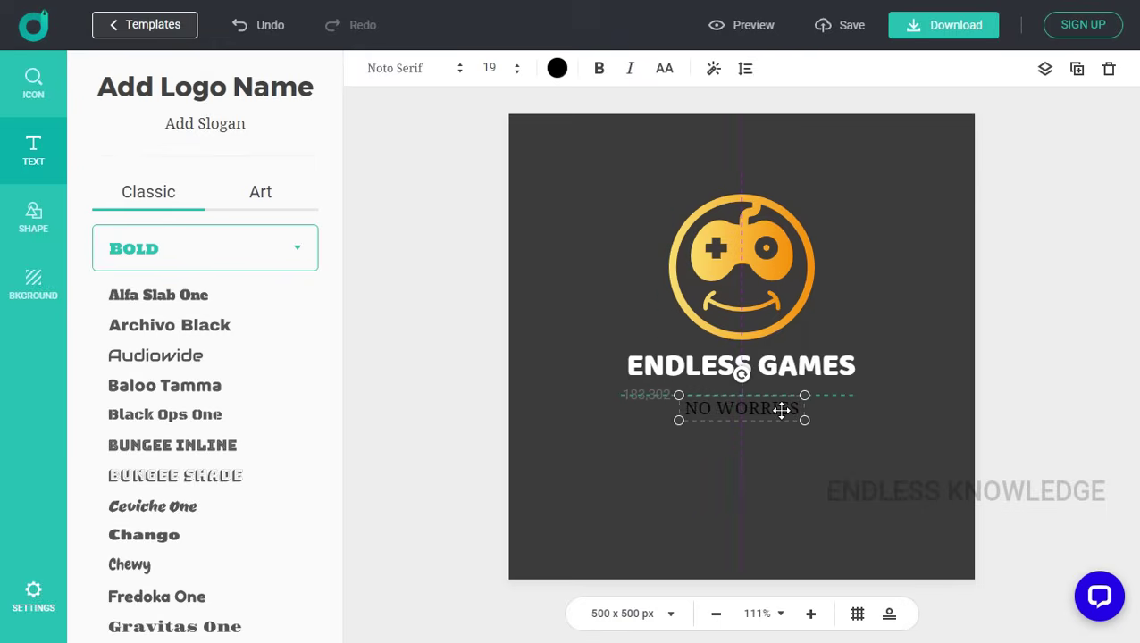
# - Set the NO WORRIES slogan in the Modern(Sans) font Julius Sans One at size 14
pyautogui.click(300, 246)
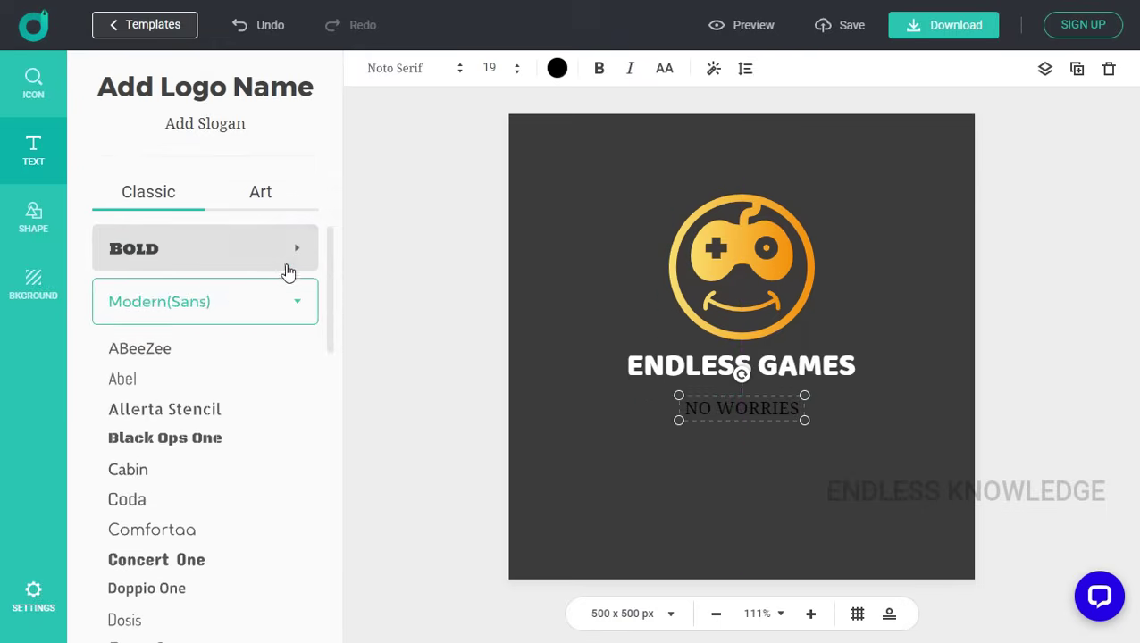
pyautogui.click(155, 380)
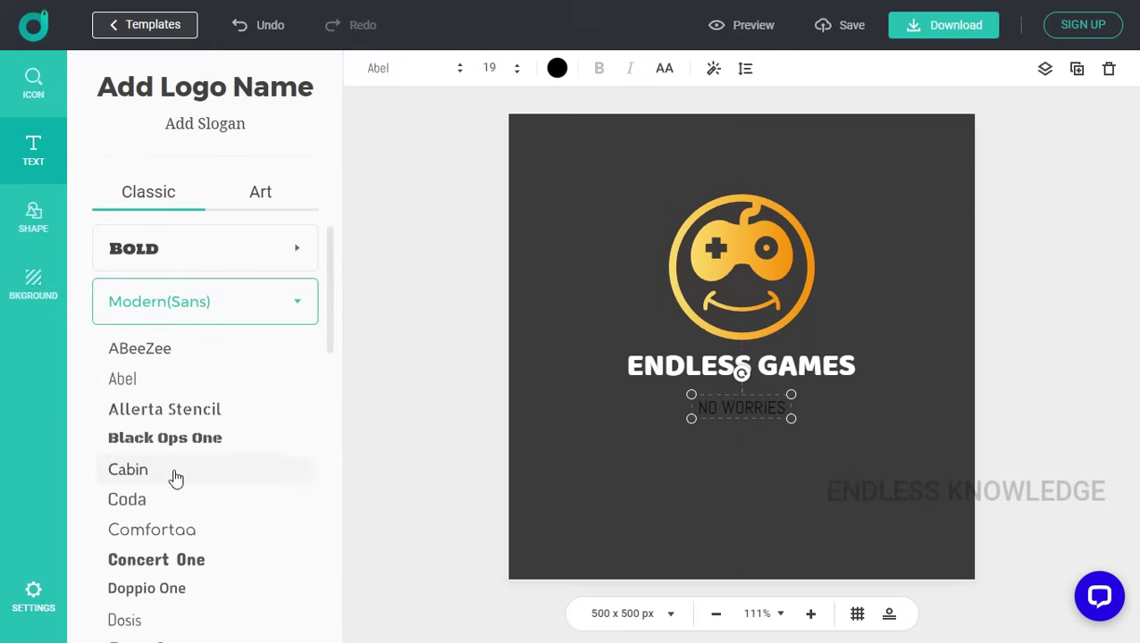
pyautogui.scroll(-5, 173, 476)
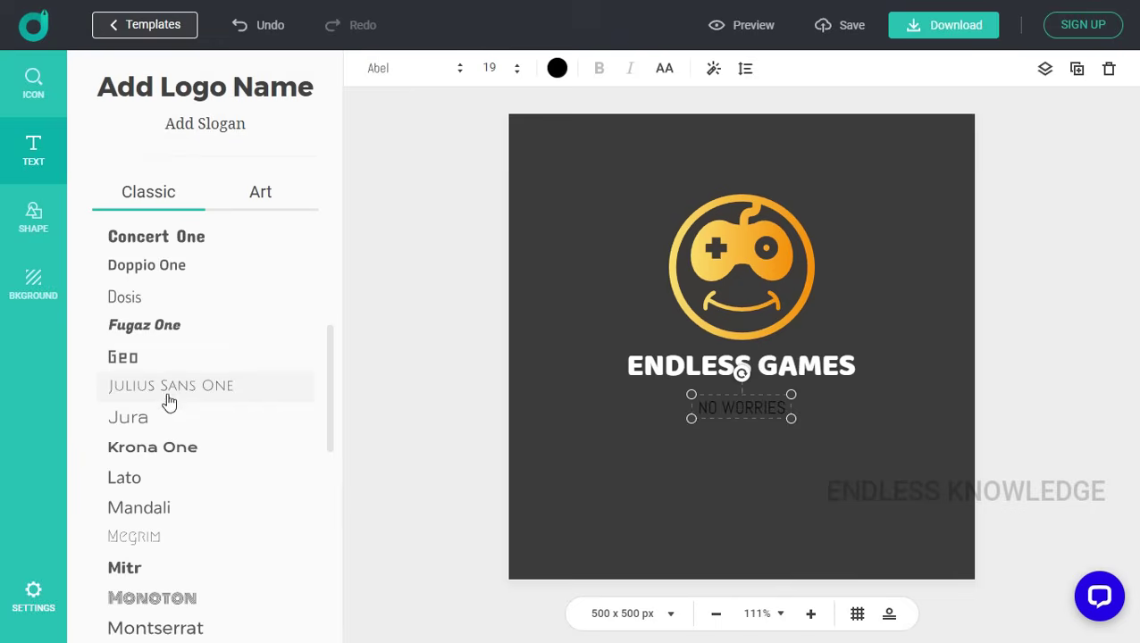
pyautogui.click(179, 388)
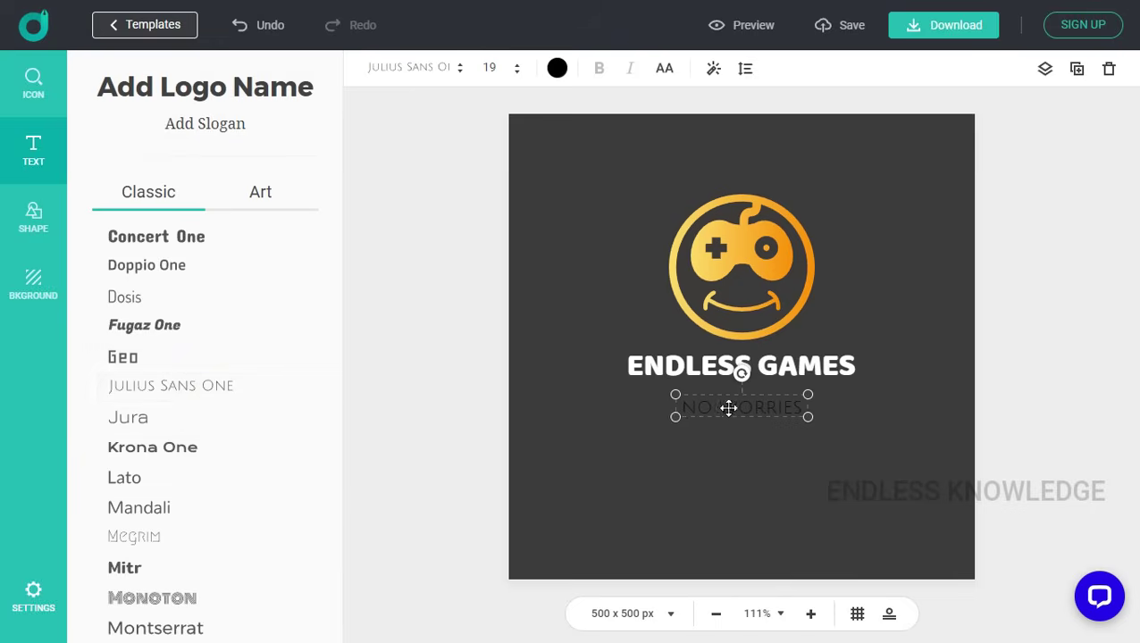
pyautogui.click(505, 68)
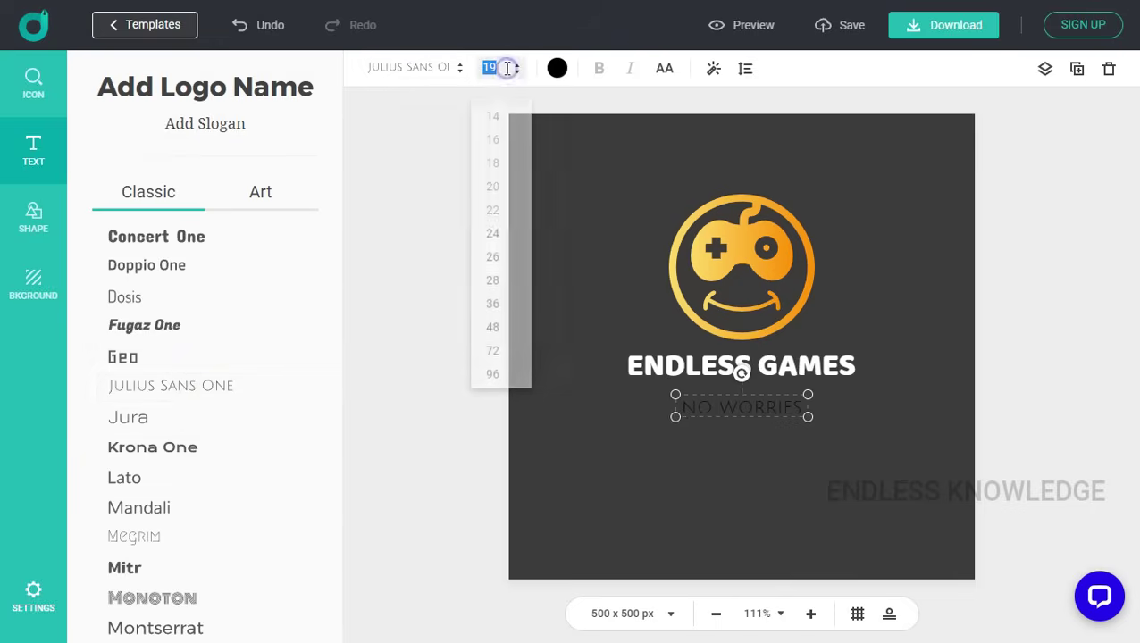
pyautogui.click(494, 168)
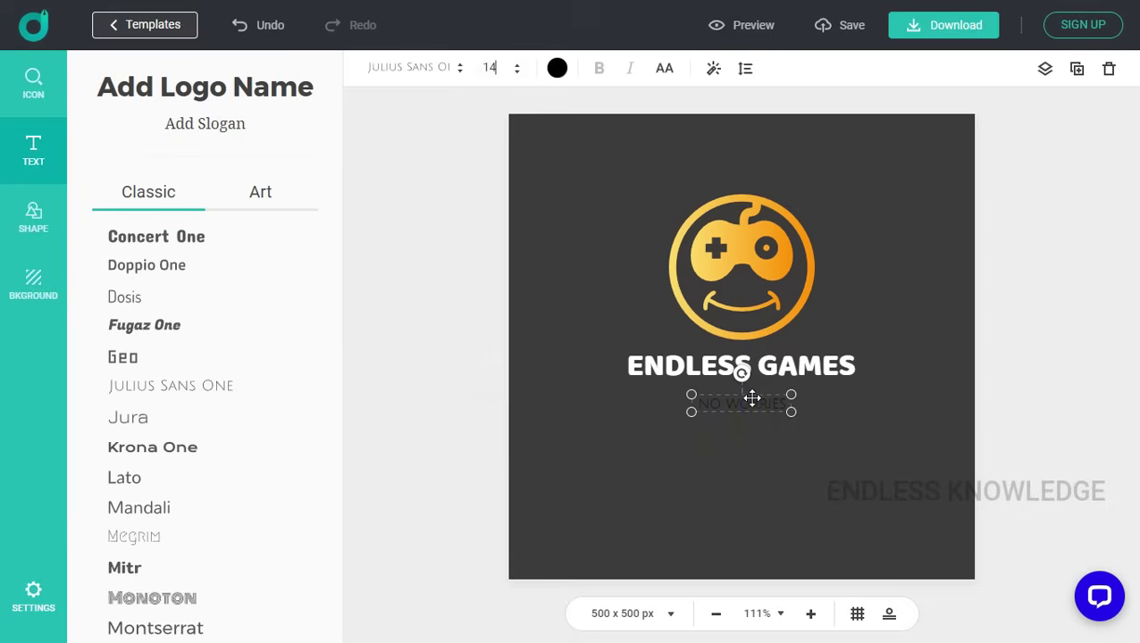
# - Set the letter spacing of the NO WORRIES slogan to 48
pyautogui.click(743, 70)
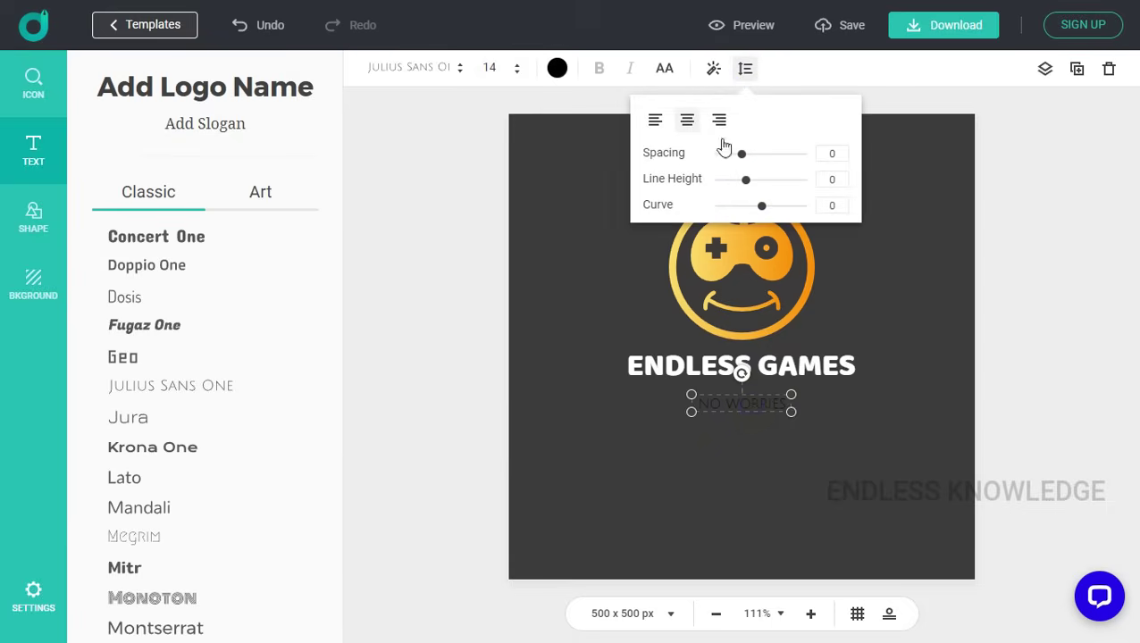
pyautogui.moveTo(741, 158); pyautogui.dragTo(775, 167)
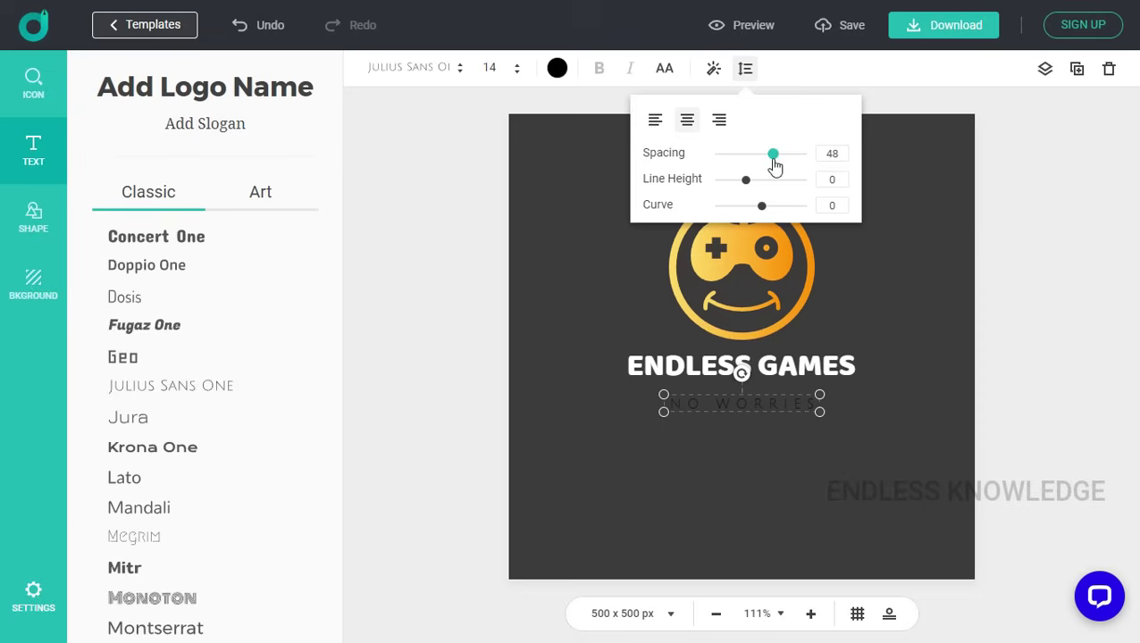
pyautogui.click(785, 405)
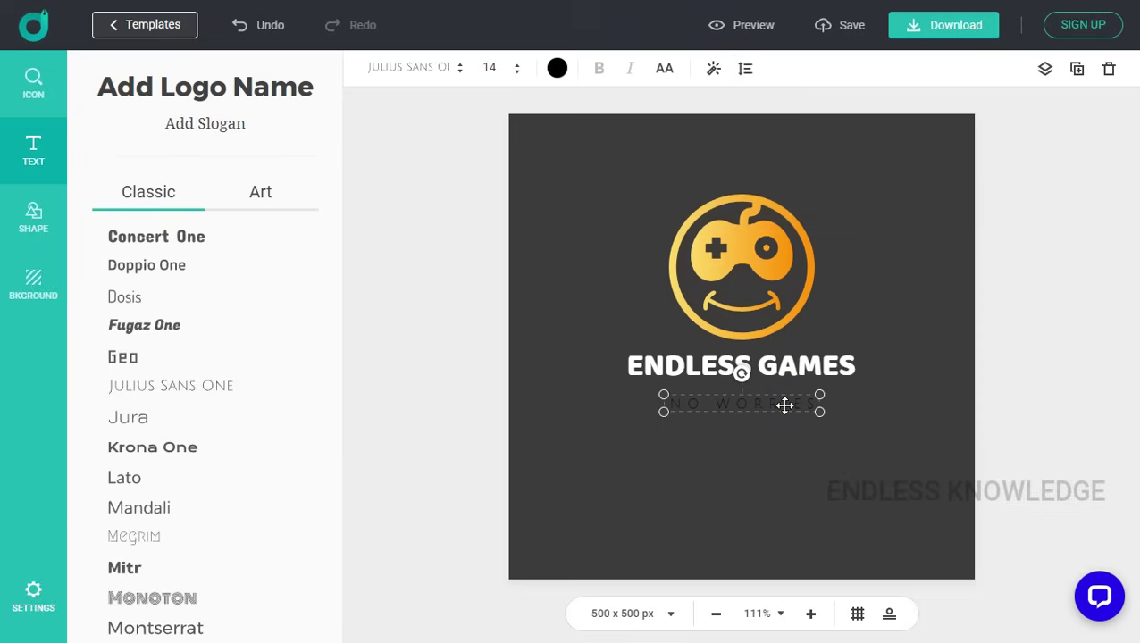
# - Colour the NO WORRIES slogan solid yellow and nudge it up closer to the ENDLESS GAMES text
pyautogui.click(557, 69)
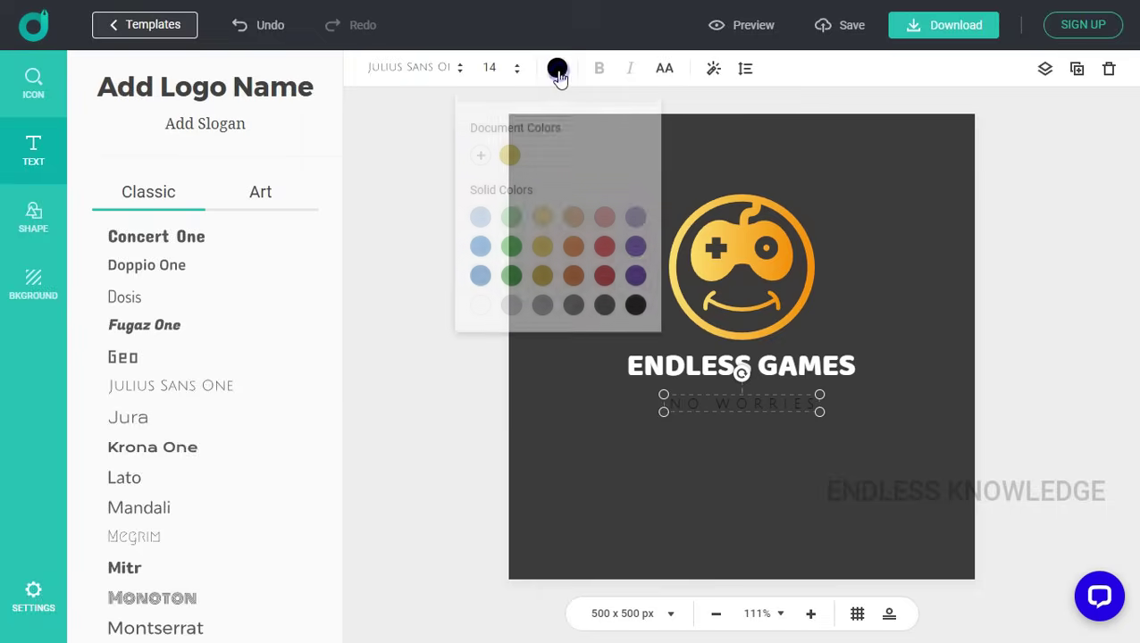
pyautogui.click(542, 237)
pyautogui.moveTo(752, 394); pyautogui.dragTo(752, 388)
pyautogui.click(773, 462)
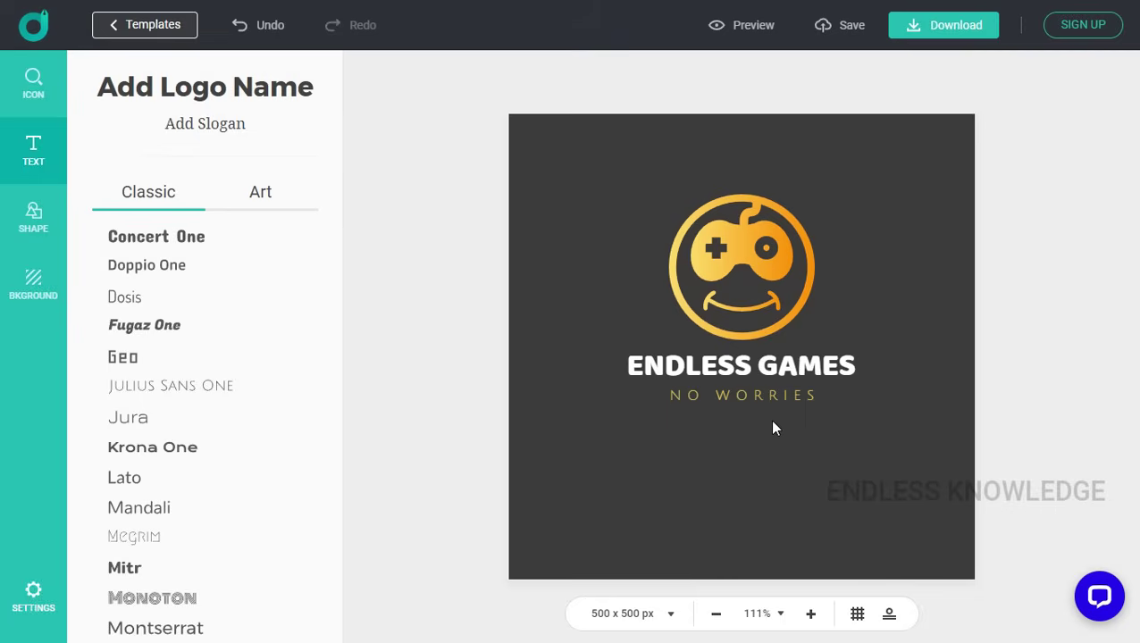
# - Look at the canvas size settings of the logo
pyautogui.click(643, 615)
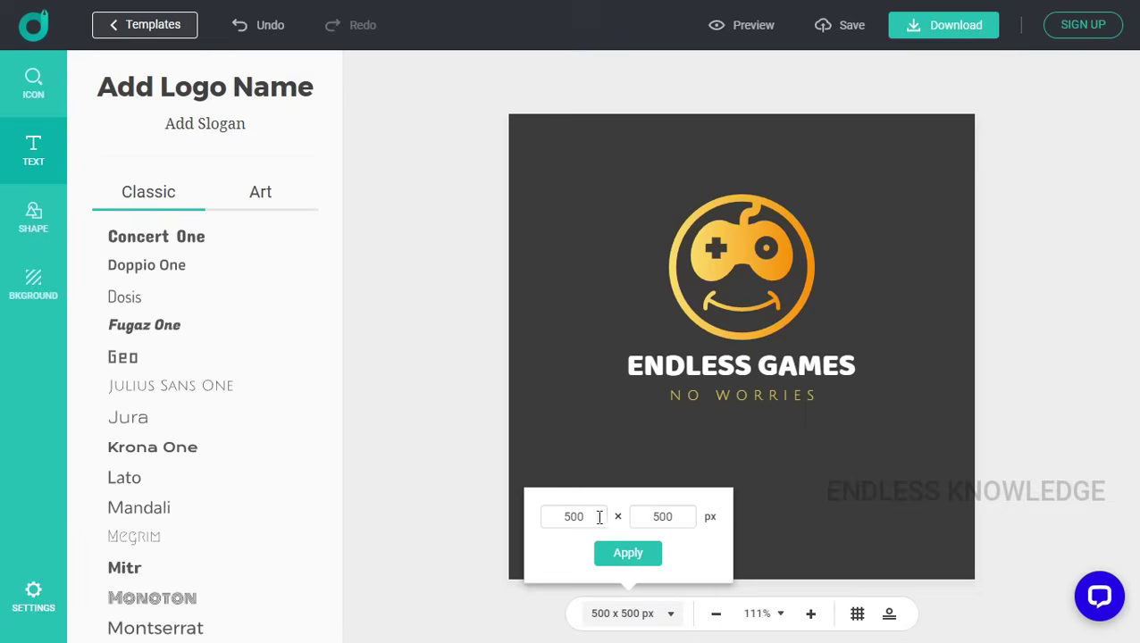
pyautogui.click(863, 309)
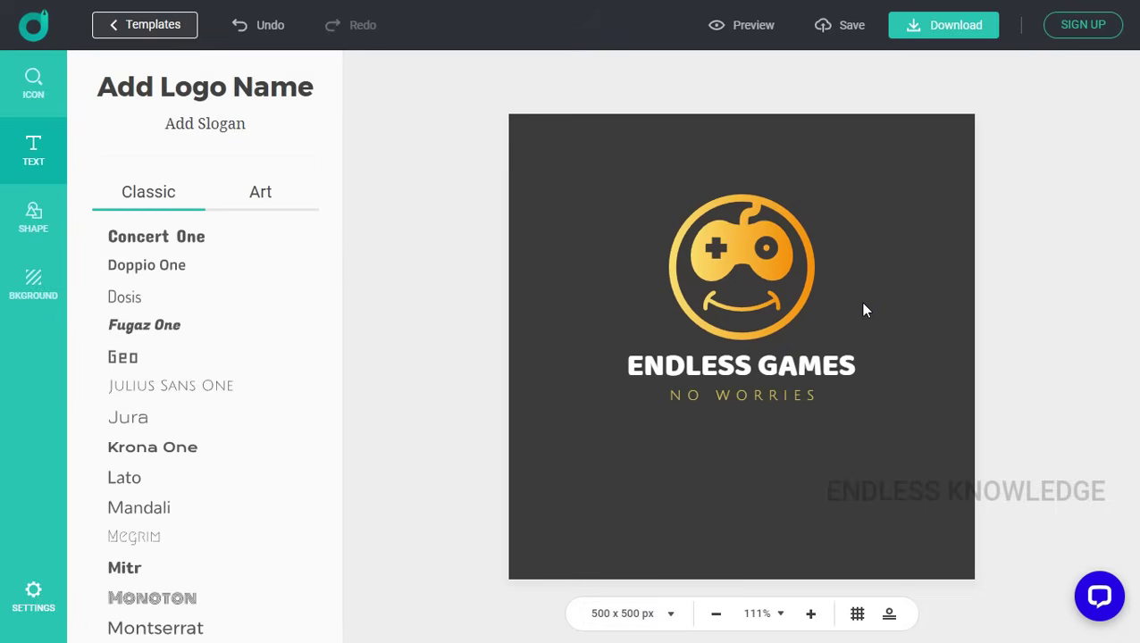
# - Move the ENDLESS GAMES name and the NO WORRIES slogan together slightly down from the circle icon
pyautogui.click(782, 395)
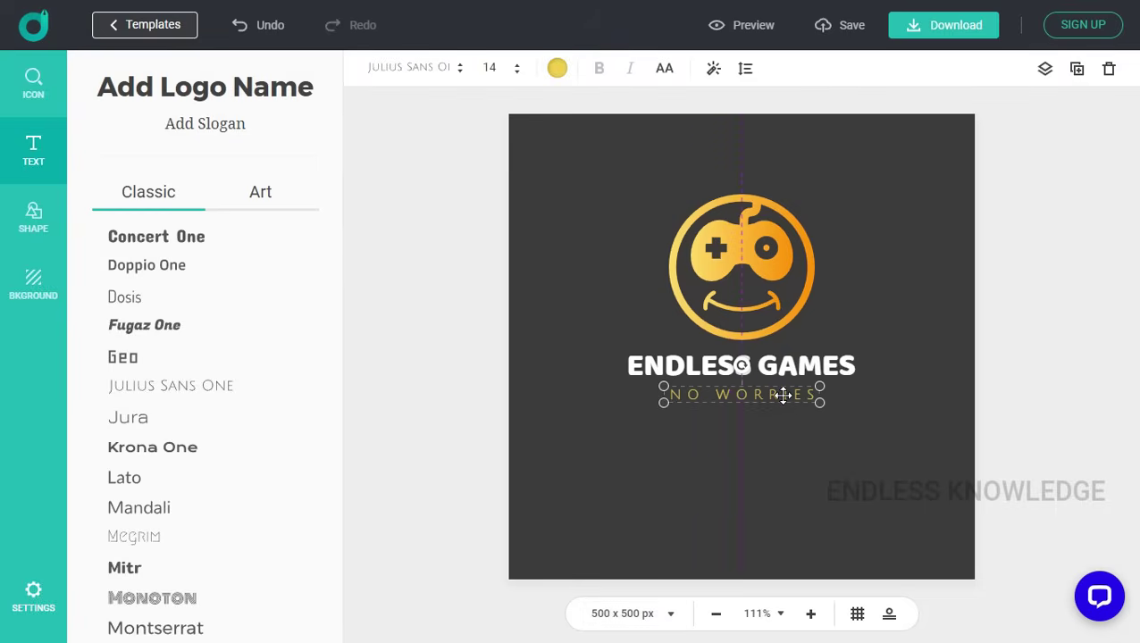
pyautogui.keyDown('shift'); pyautogui.click(779, 369); pyautogui.keyUp('shift')
pyautogui.moveTo(780, 370); pyautogui.dragTo(778, 379)
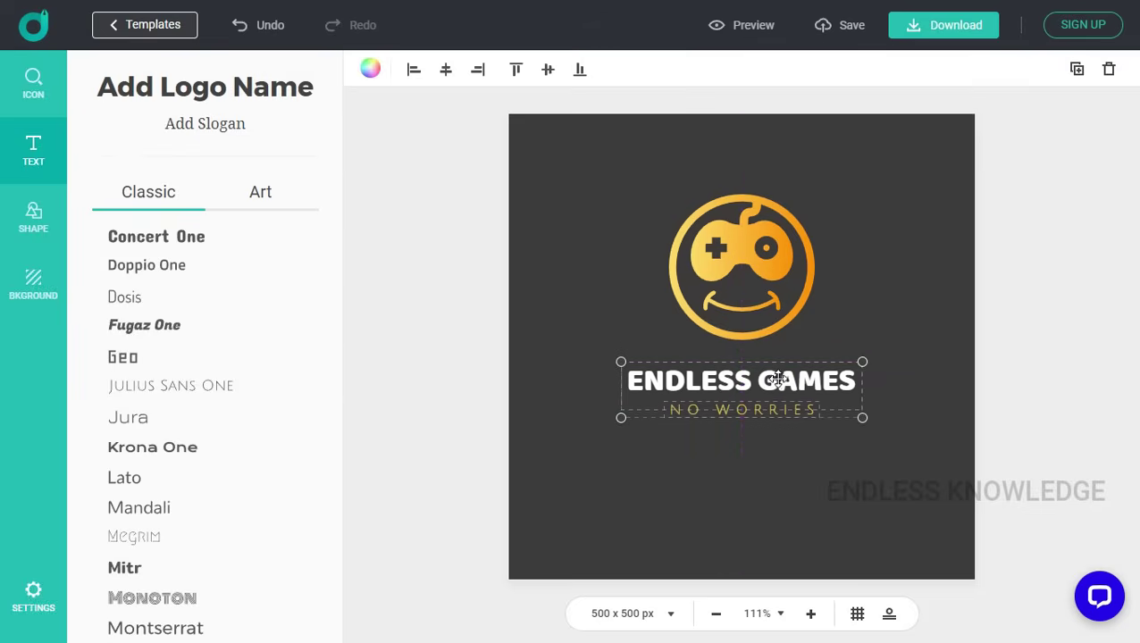
pyautogui.click(895, 295)
# - Leave full-screen view and download the low-resolution free logo, agreeing to give credit
pyautogui.press('F11')
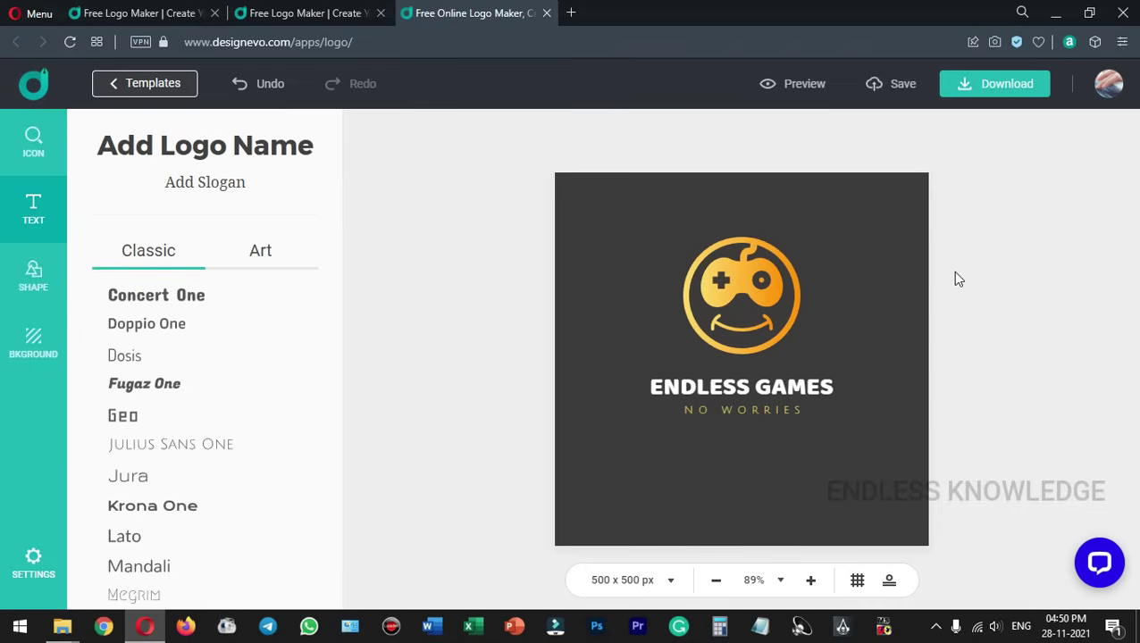
pyautogui.click(986, 89)
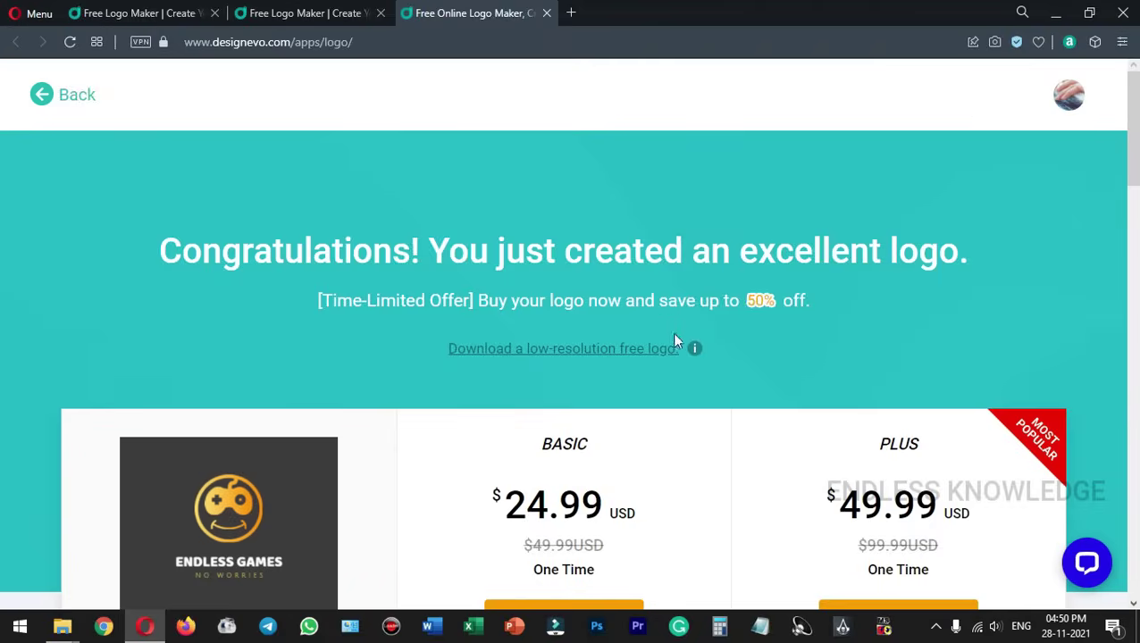
pyautogui.click(608, 351)
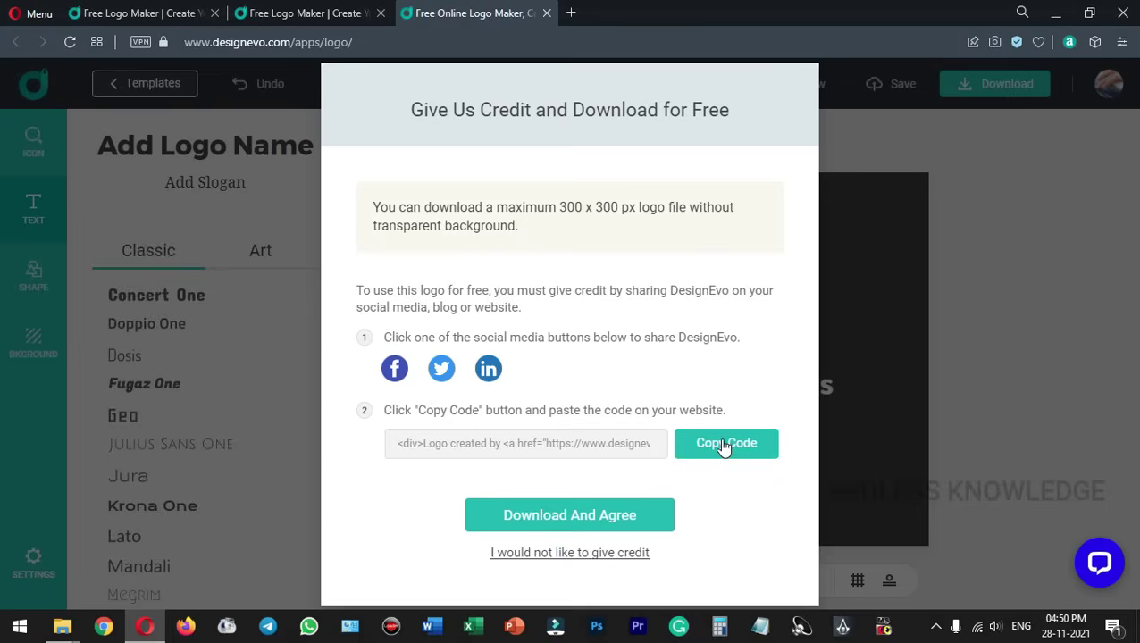
pyautogui.click(584, 523)
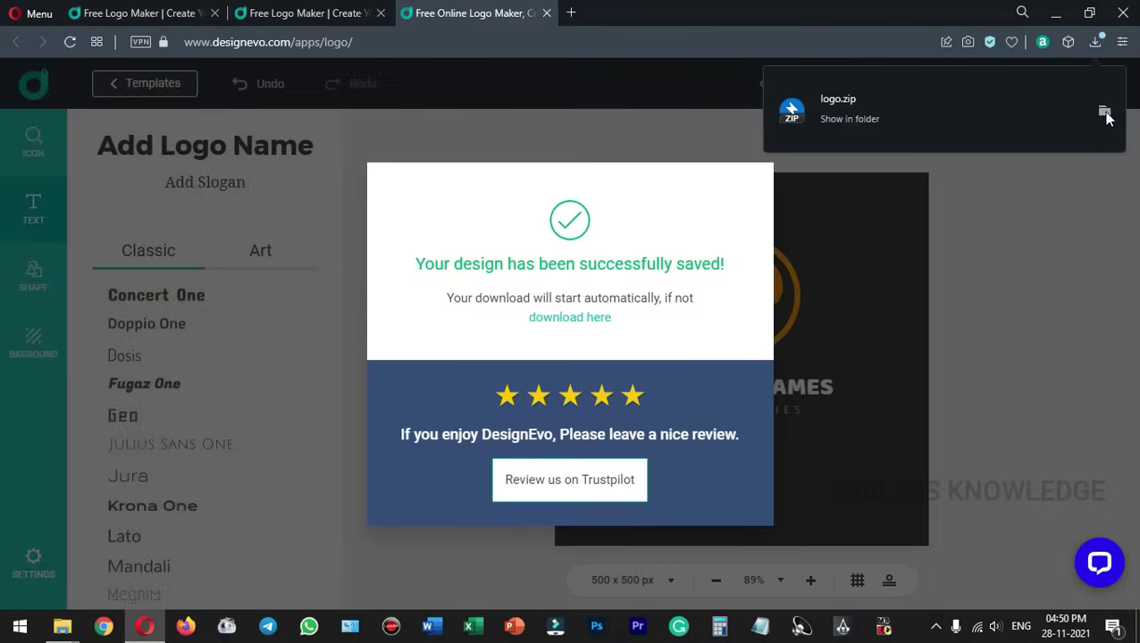
# - Show the downloaded logo.zip in its folder and extract it there
pyautogui.click(1104, 111)
pyautogui.rightClick(238, 125)
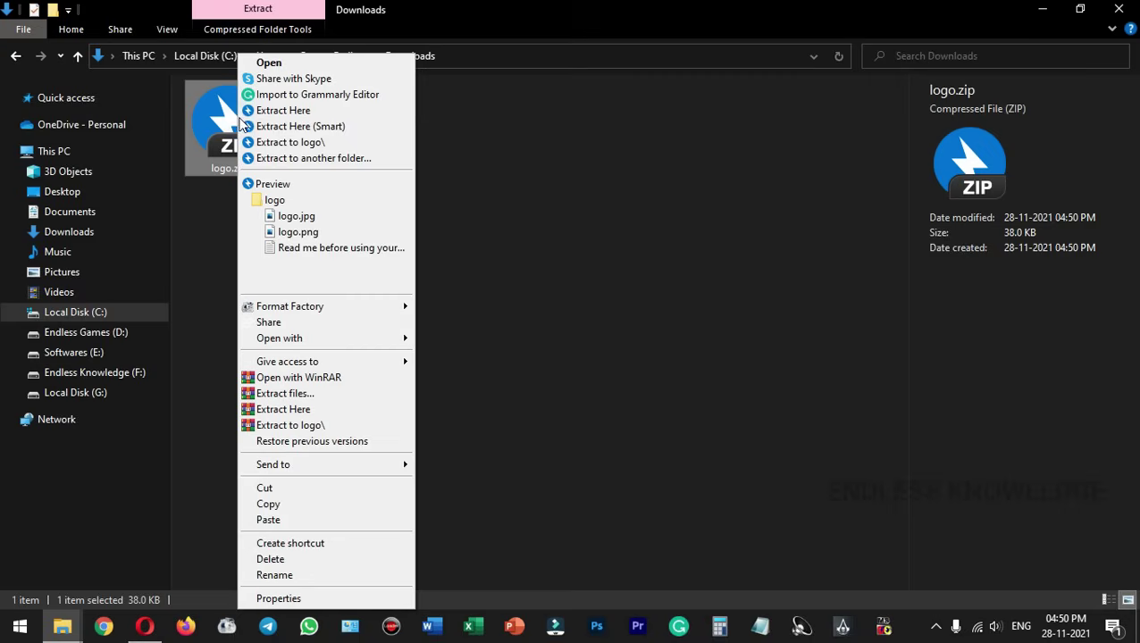
pyautogui.click(259, 109)
pyautogui.click(751, 476)
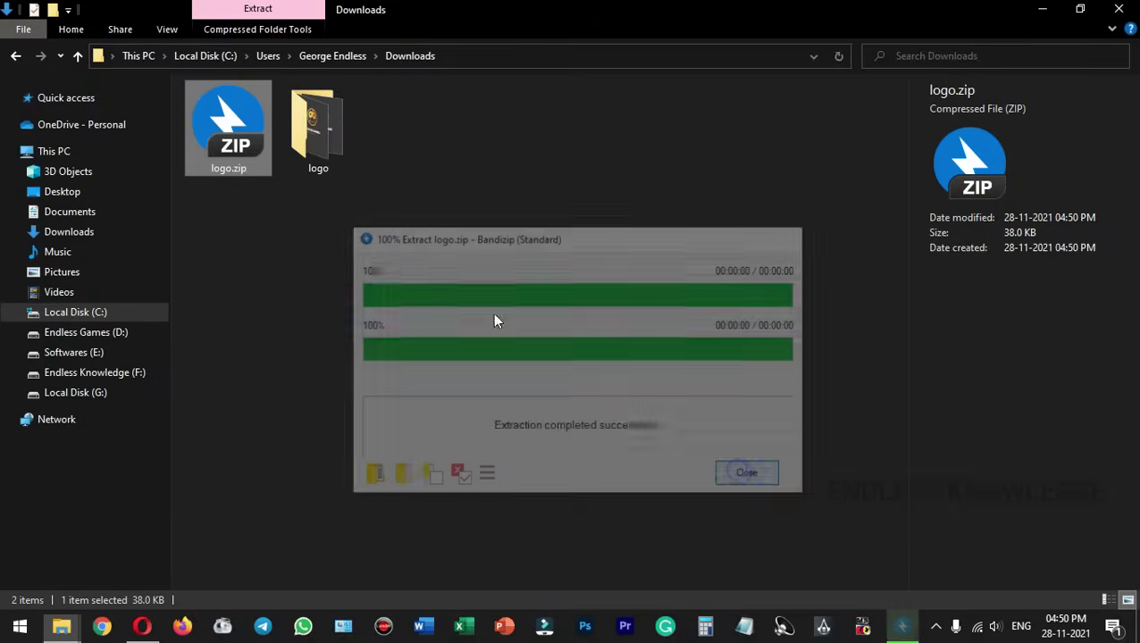
# - Open the extracted logo folder and view the logo images, starting with logo.png
pyautogui.doubleClick(318, 129)
pyautogui.click(318, 134)
pyautogui.doubleClick(318, 134)
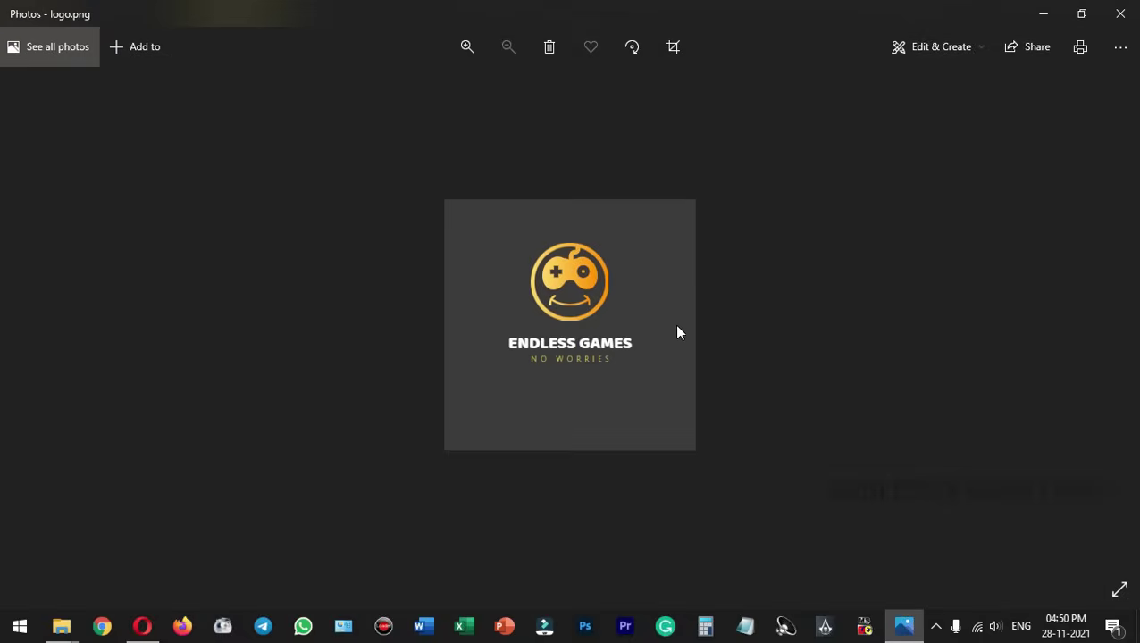
pyautogui.press('Right')
pyautogui.click(1121, 14)
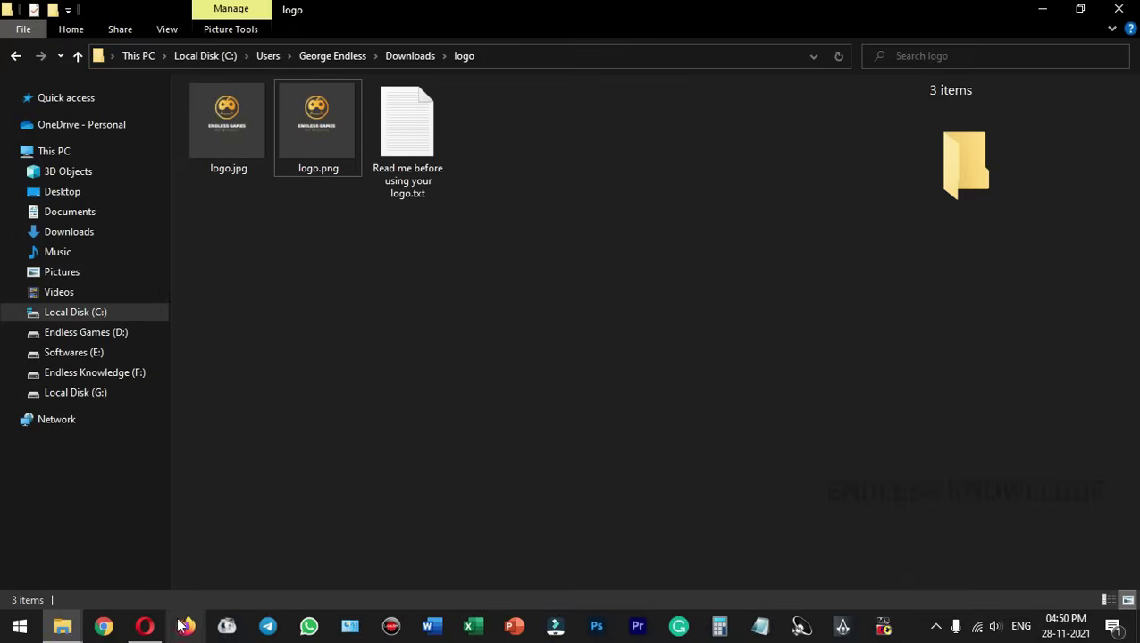
# - Switch back to DesignEvo in the browser and choose the BASIC plan for downloading the logo
pyautogui.click(145, 625)
pyautogui.click(792, 142)
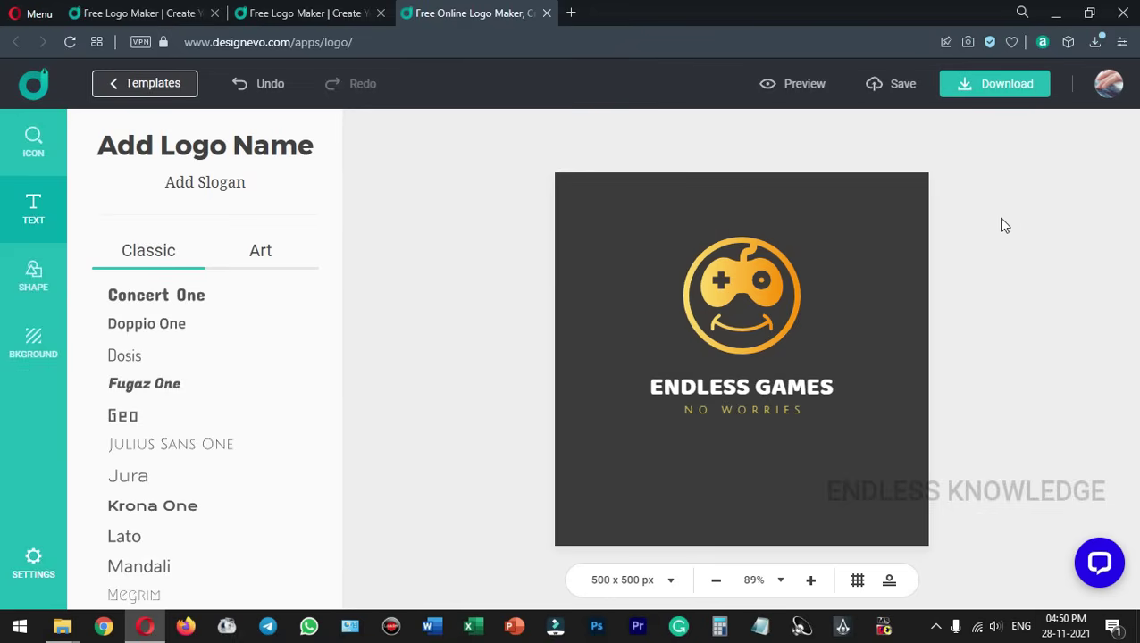
pyautogui.click(998, 88)
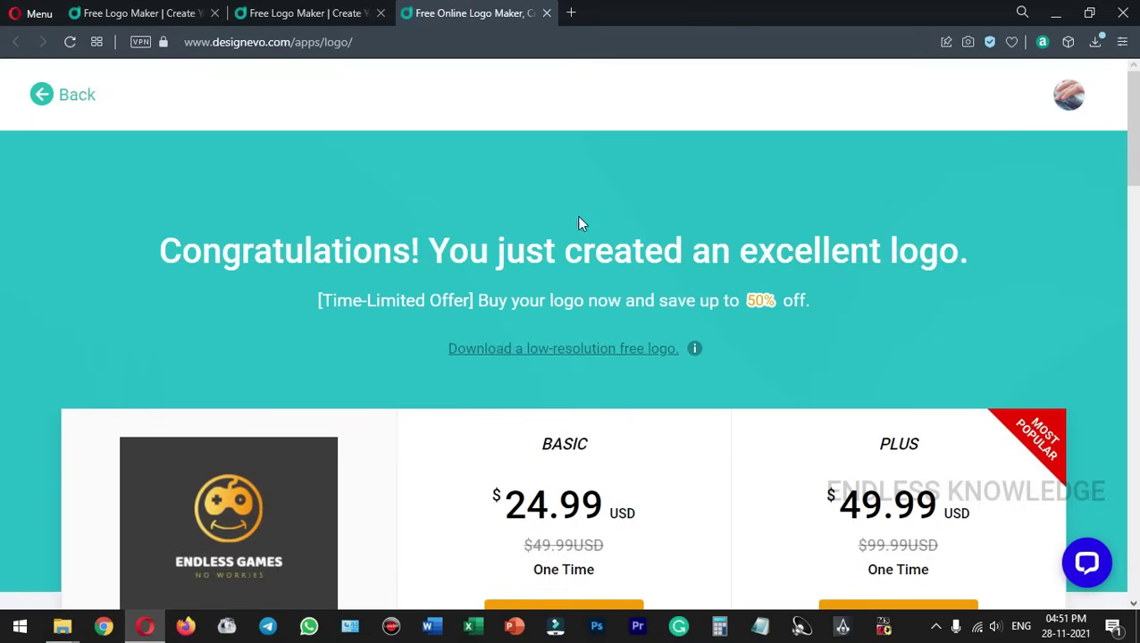
pyautogui.scroll(-3, 579, 224)
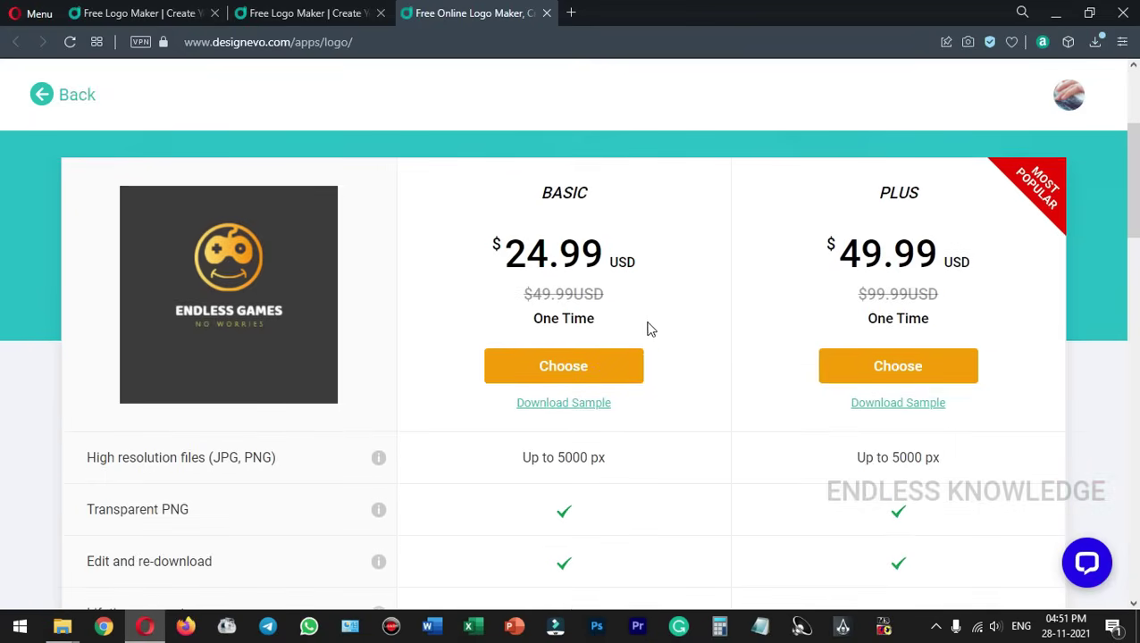
pyautogui.click(594, 368)
pyautogui.scroll(-1, 536, 349)
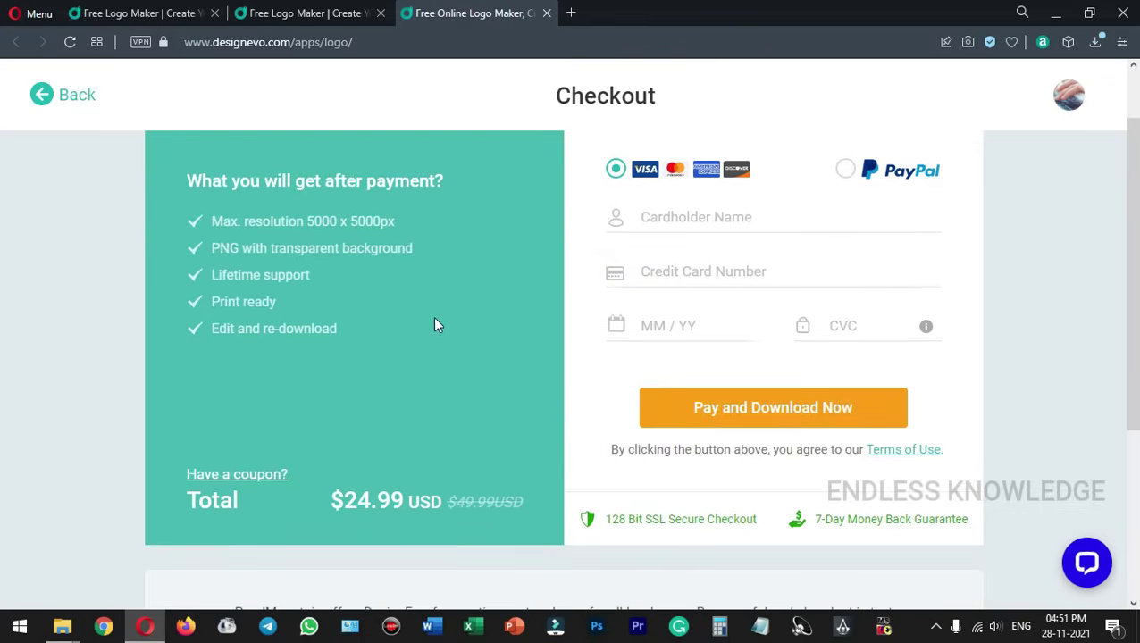
# - Redeem the coupon code at checkout and complete the purchase of the logo
pyautogui.click(240, 474)
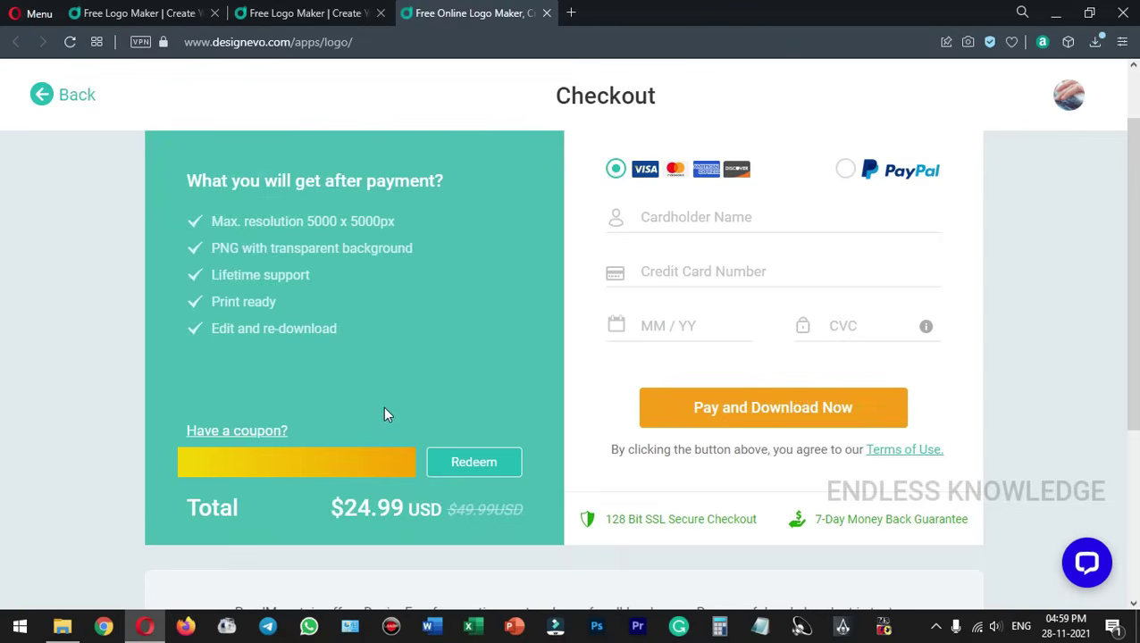
pyautogui.click(451, 466)
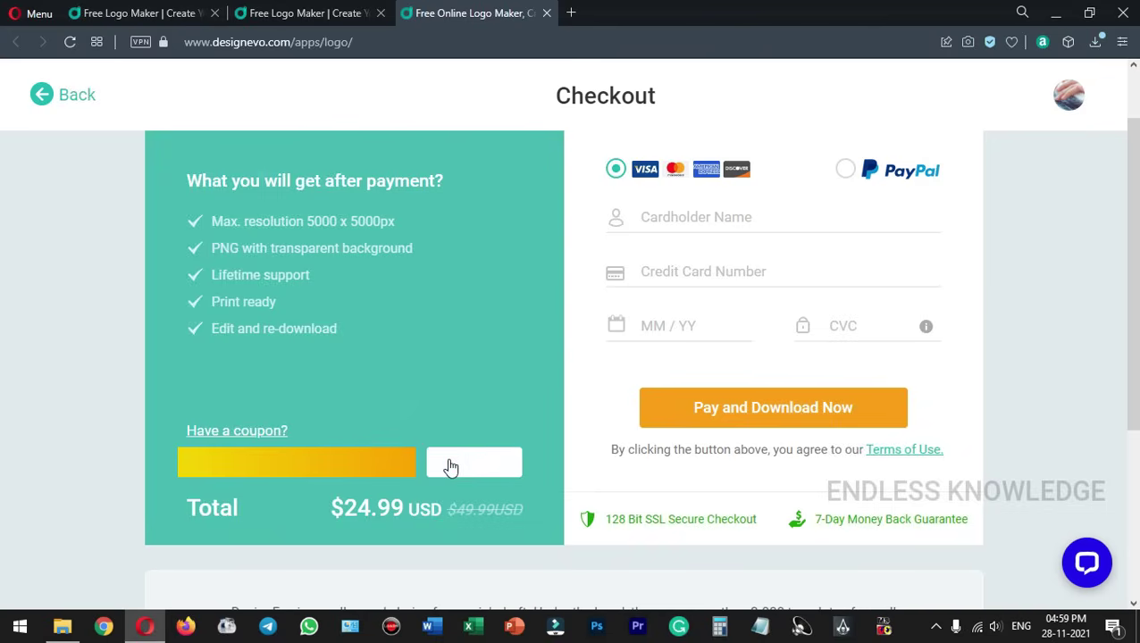
pyautogui.click(759, 419)
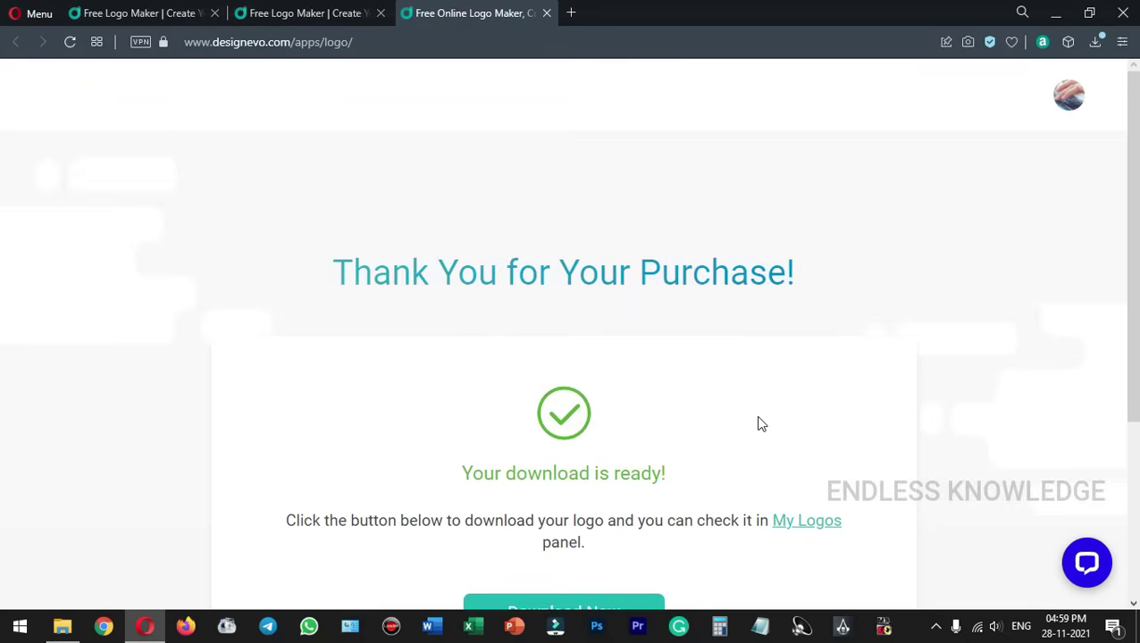
# - Download the purchased logo package and extract logo (1).zip directly in the Downloads folder
pyautogui.click(604, 519)
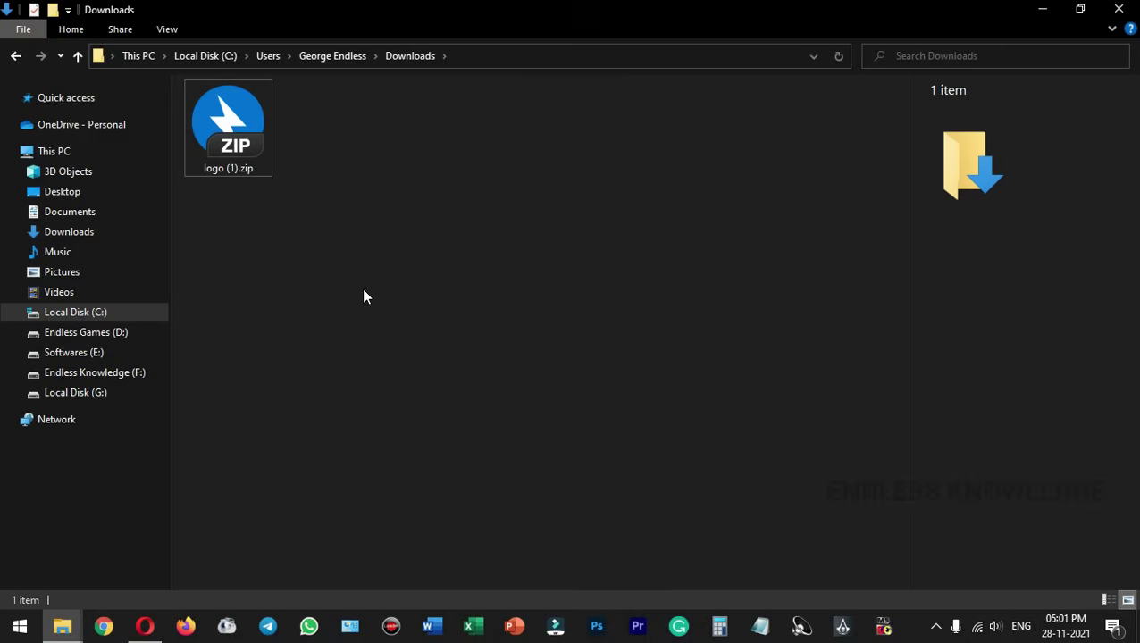
pyautogui.rightClick(247, 134)
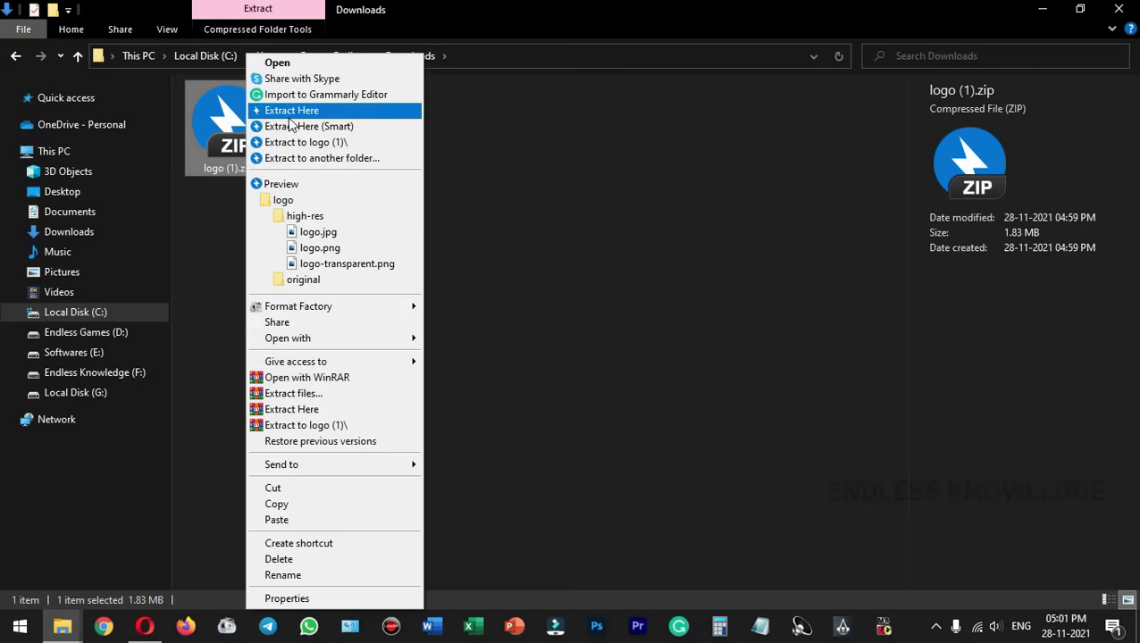
pyautogui.click(291, 111)
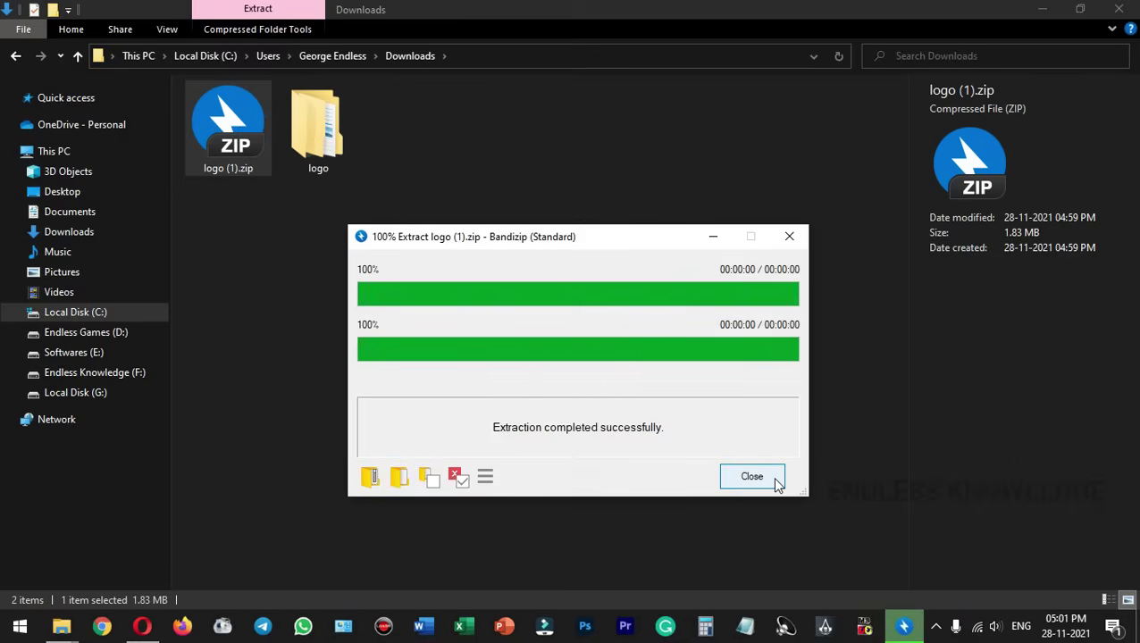
pyautogui.click(776, 482)
# - Open the high-res folder inside the extracted logo folder and check the file details of logo.jpg, logo-transparent.png and logo.png
pyautogui.doubleClick(318, 143)
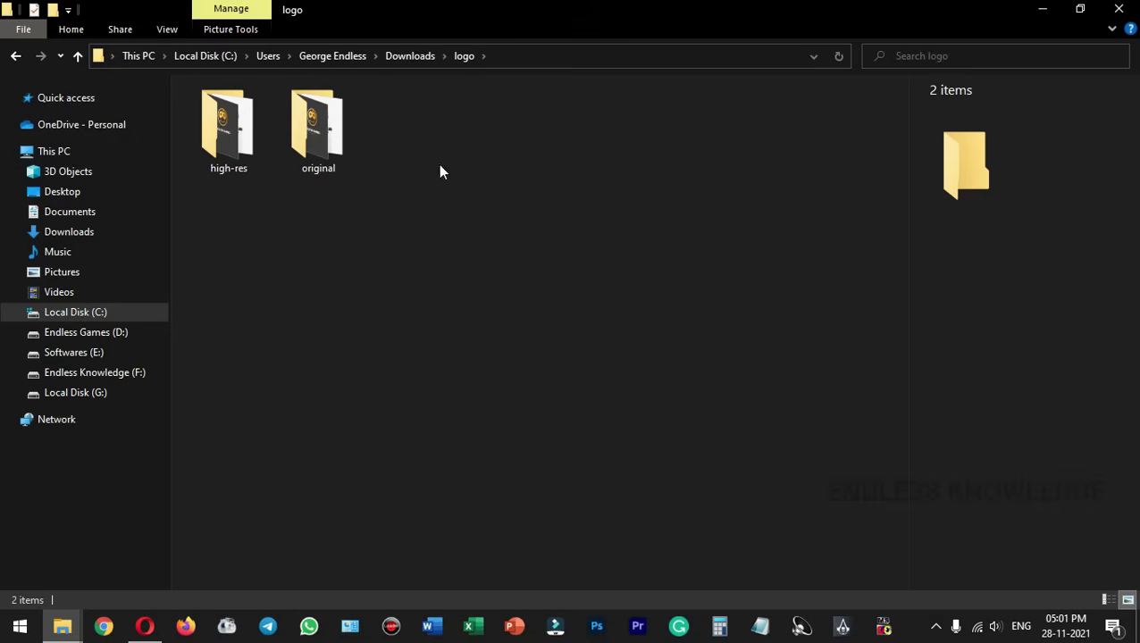
pyautogui.doubleClick(234, 134)
pyautogui.click(247, 132)
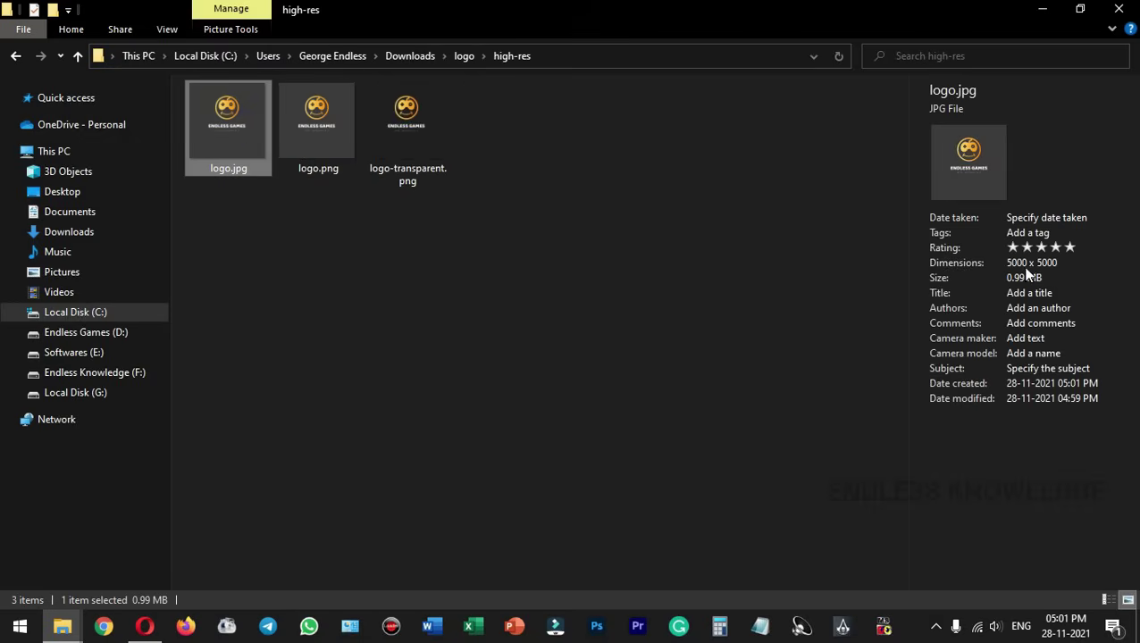
pyautogui.click(389, 131)
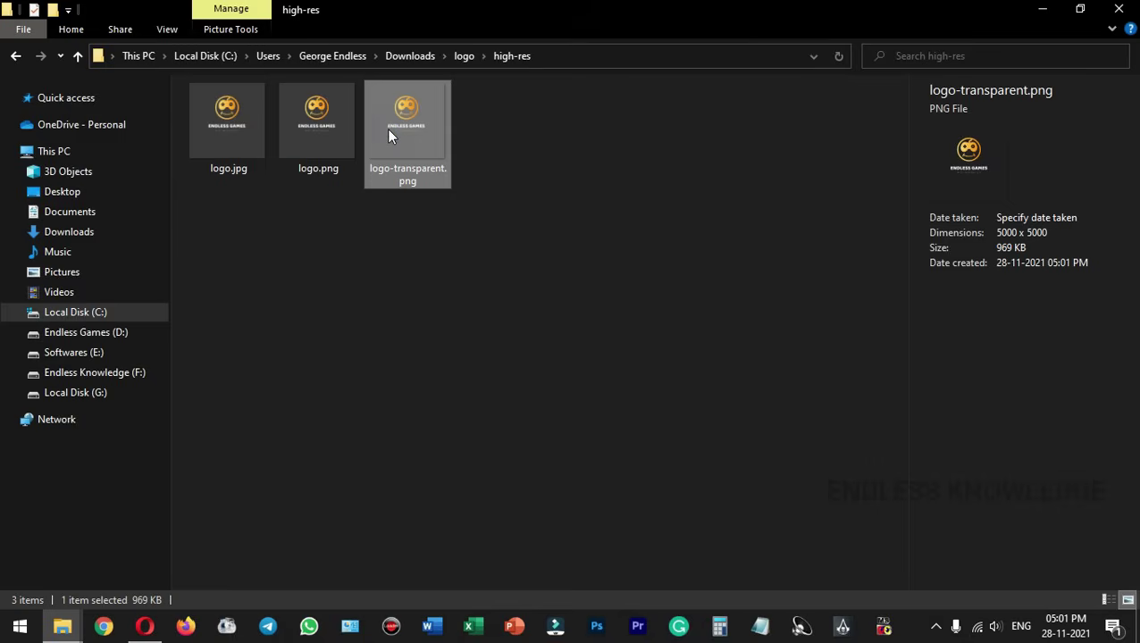
pyautogui.click(324, 142)
# - View the high-res logo.jpg enlarged in the photo viewer, then close it
pyautogui.doubleClick(256, 130)
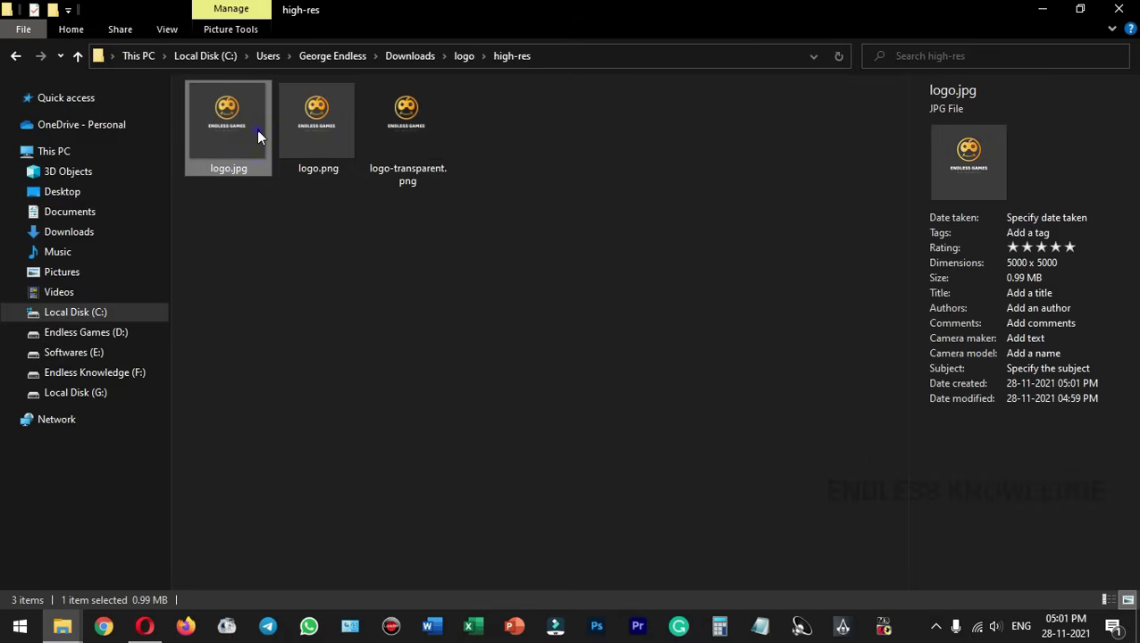
pyautogui.scroll(5, 502, 249)
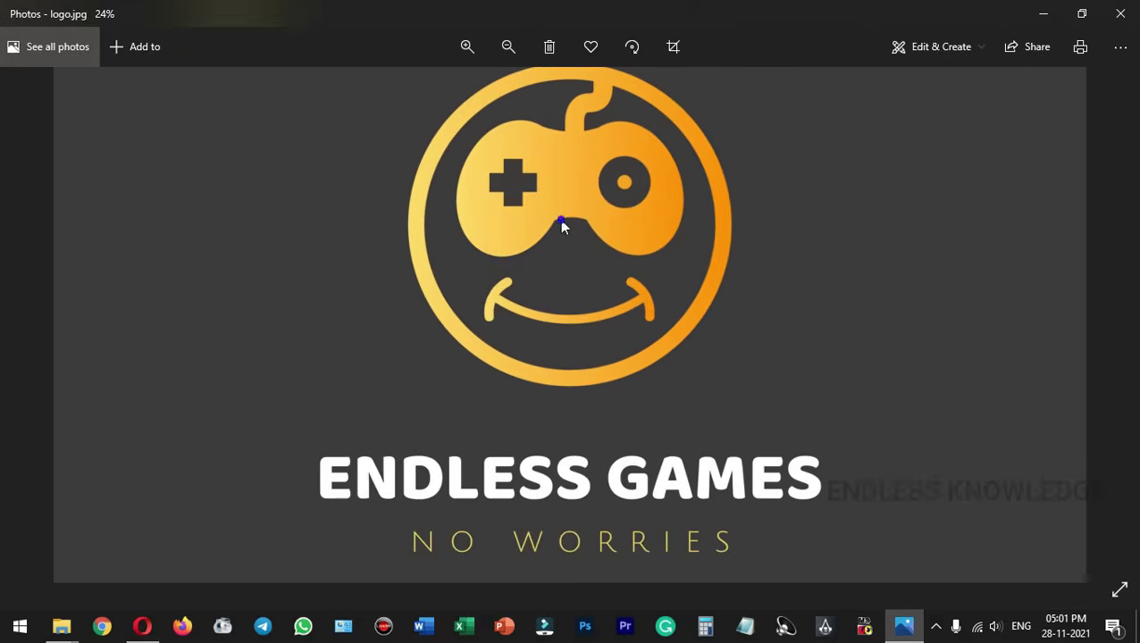
pyautogui.click(1119, 14)
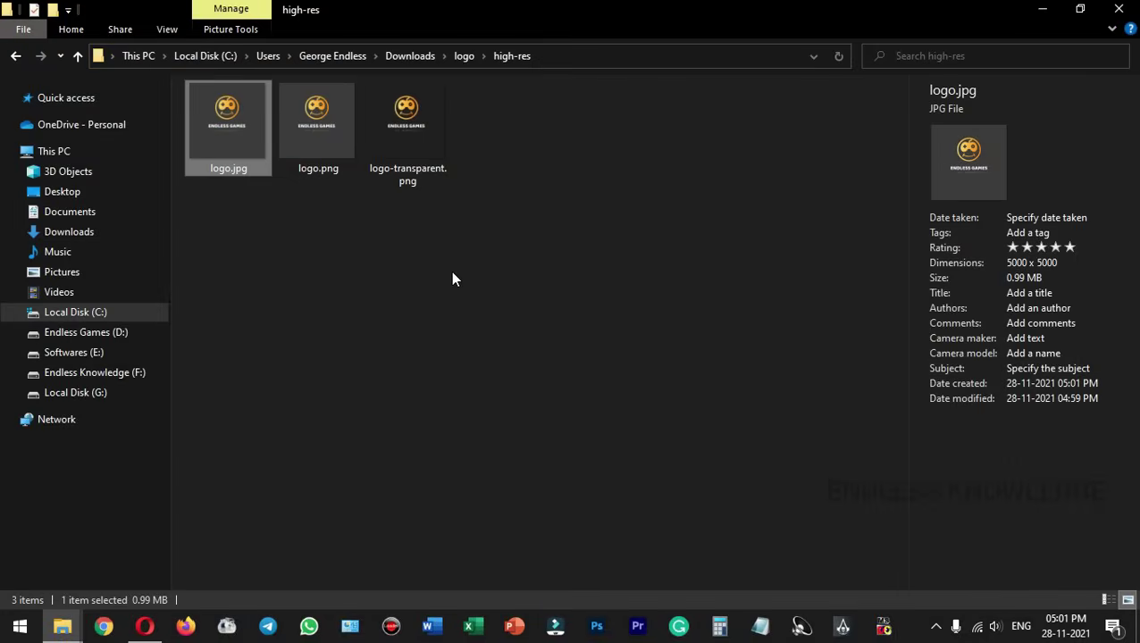